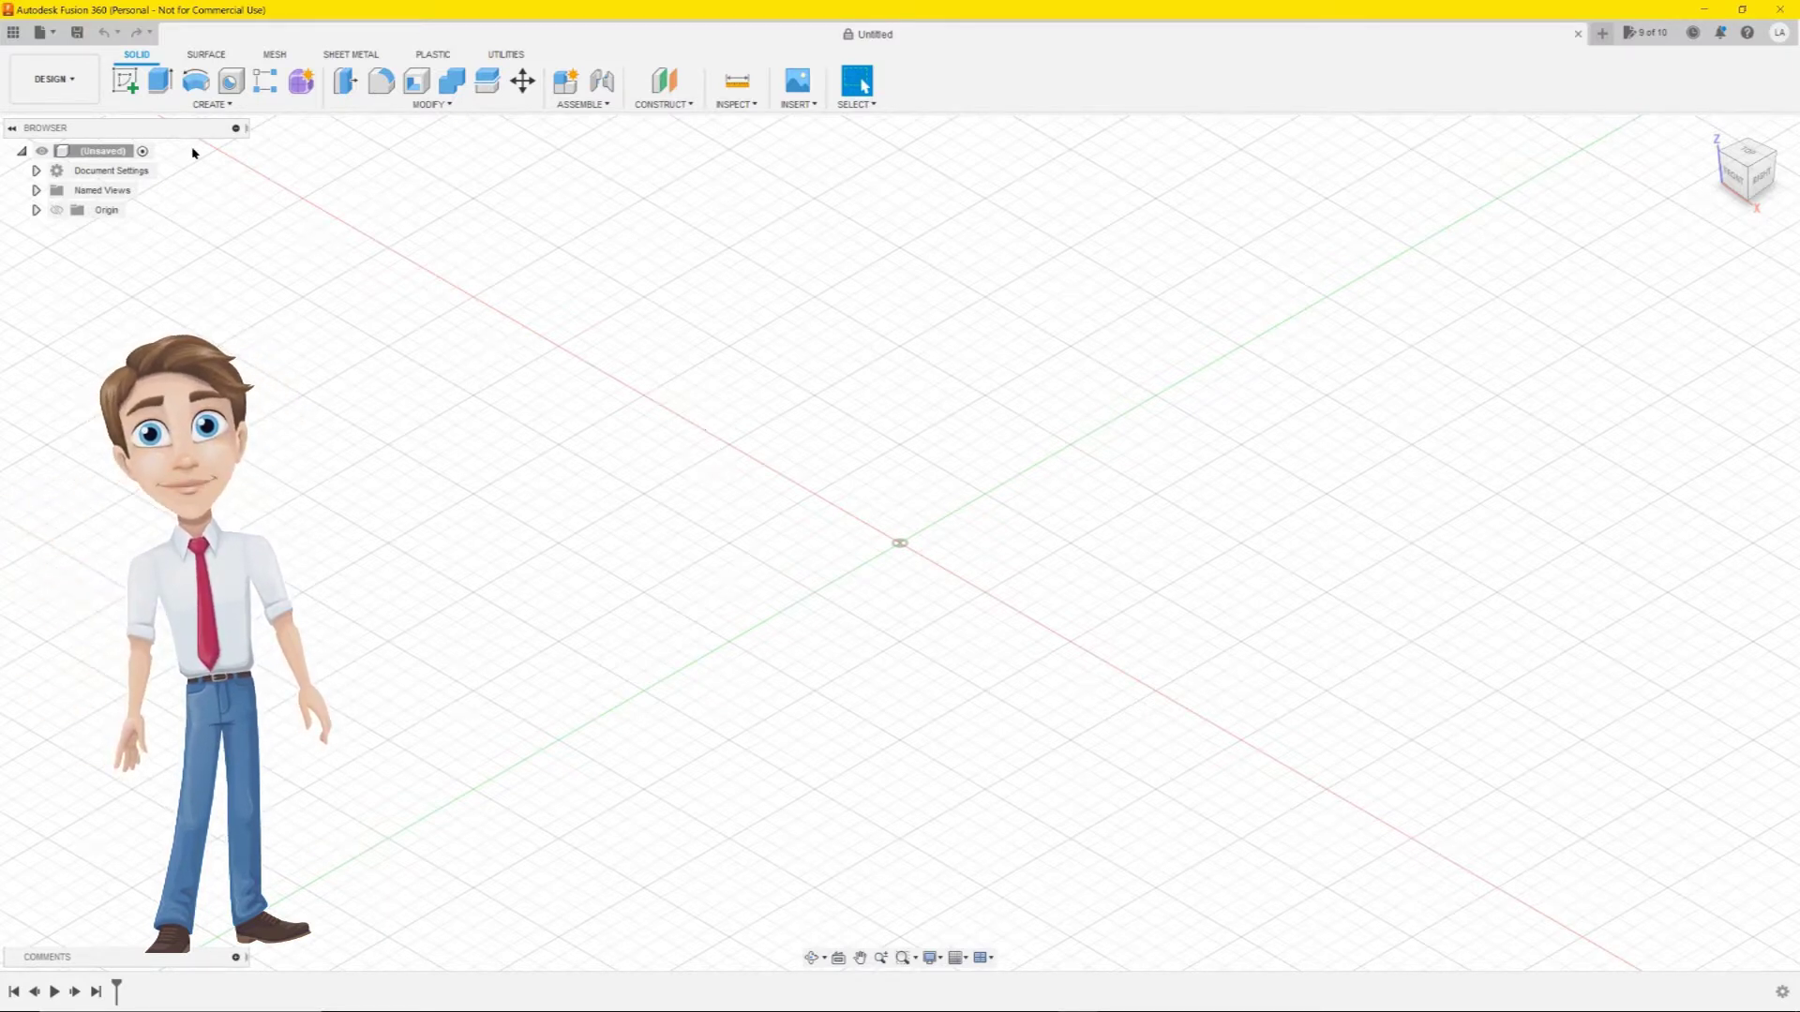
# Step: Start a sketch on the XY plane and enter the Form (T-Spline) environment
pyautogui.click(132, 88)
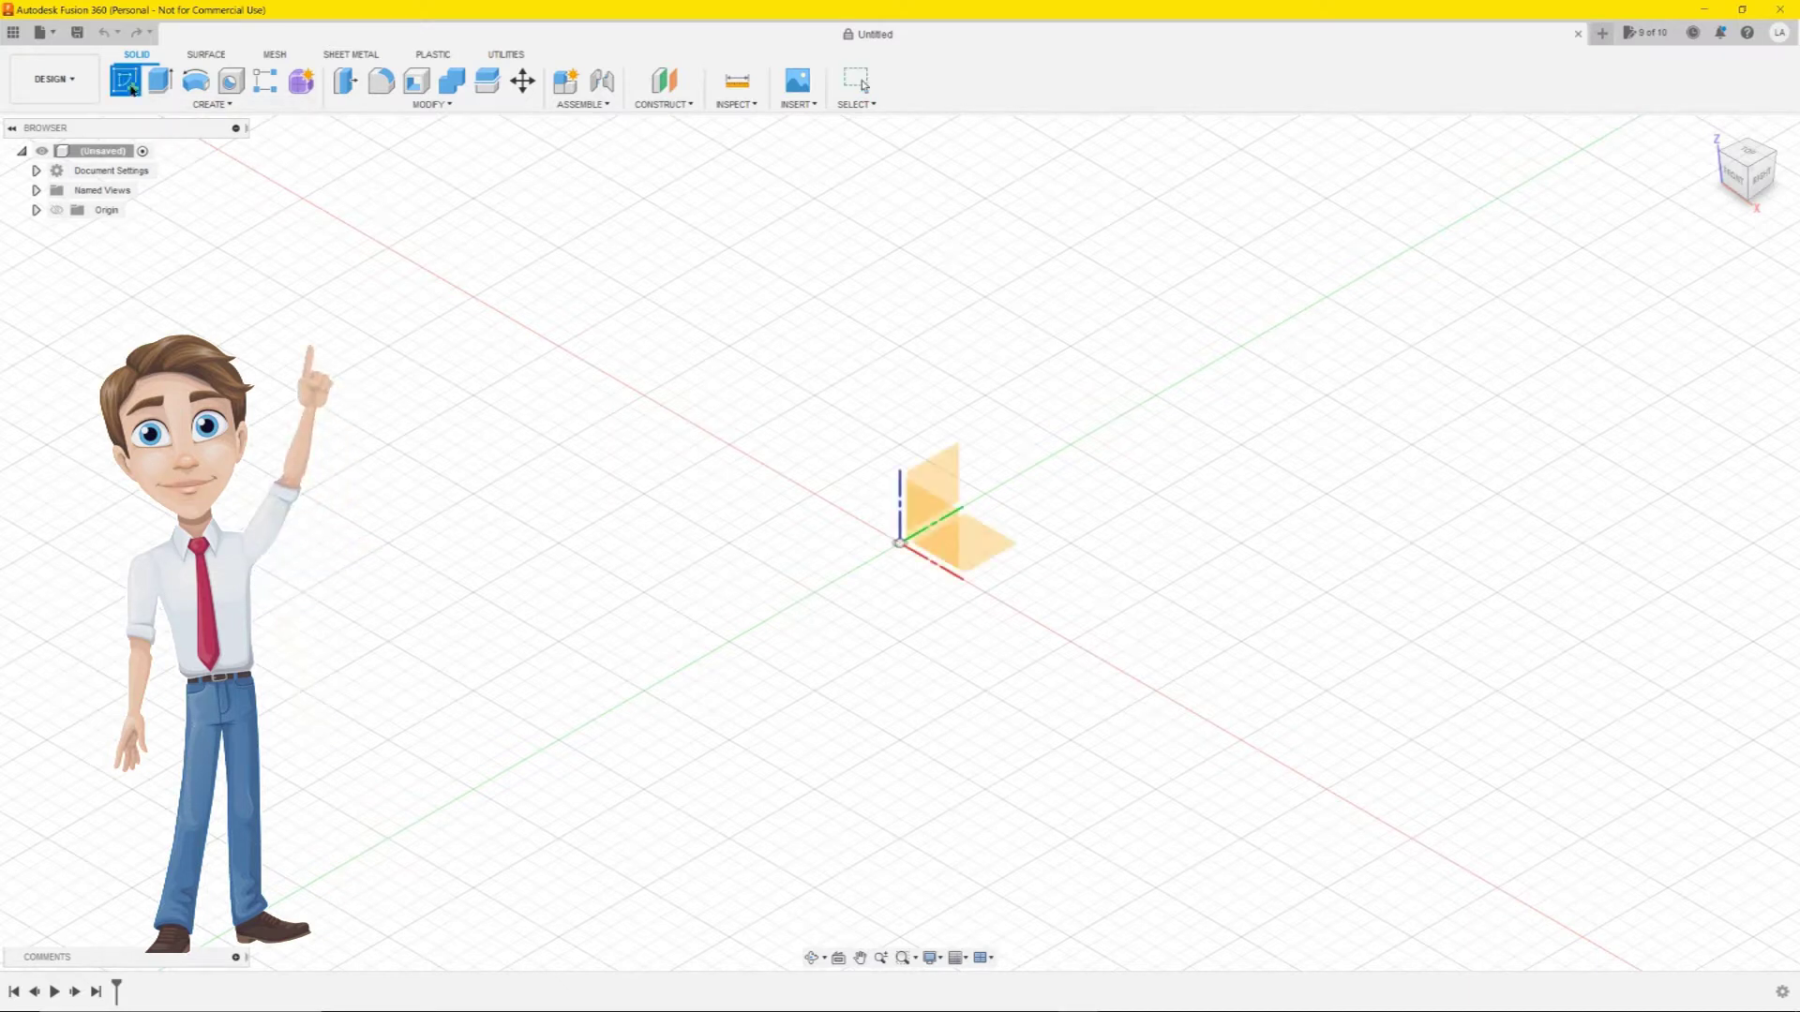
pyautogui.click(991, 544)
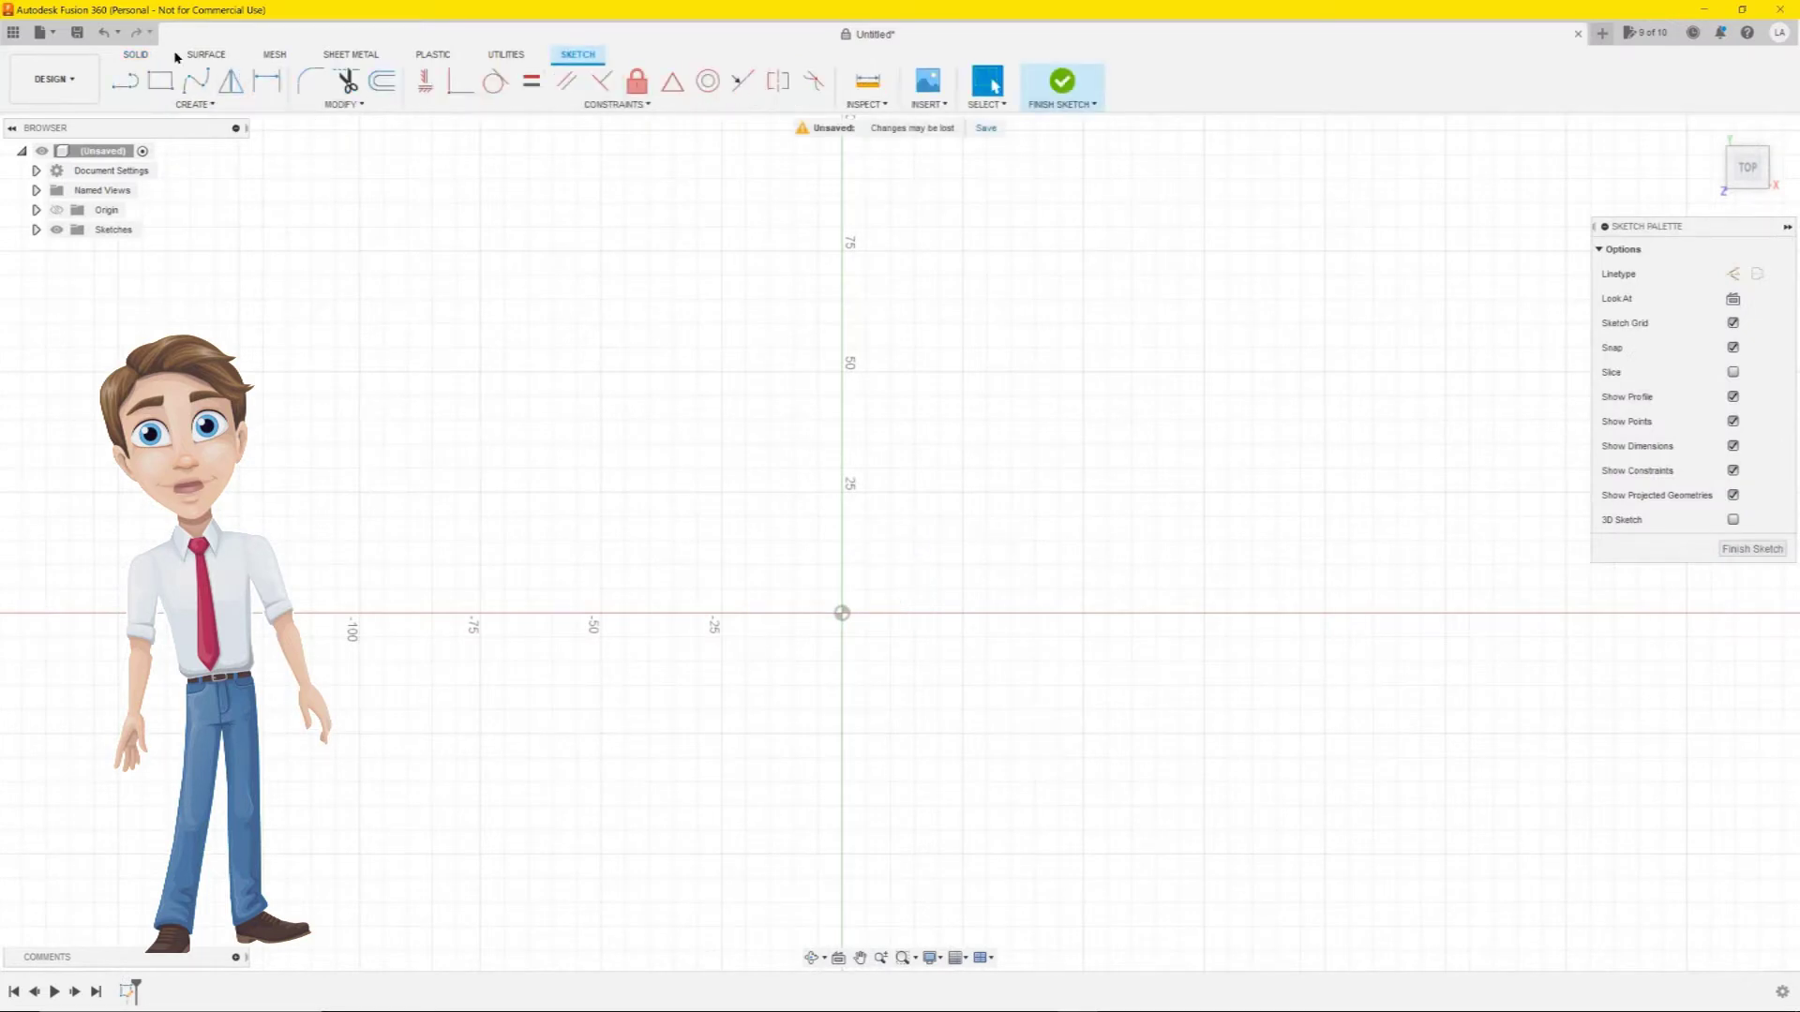
pyautogui.click(137, 55)
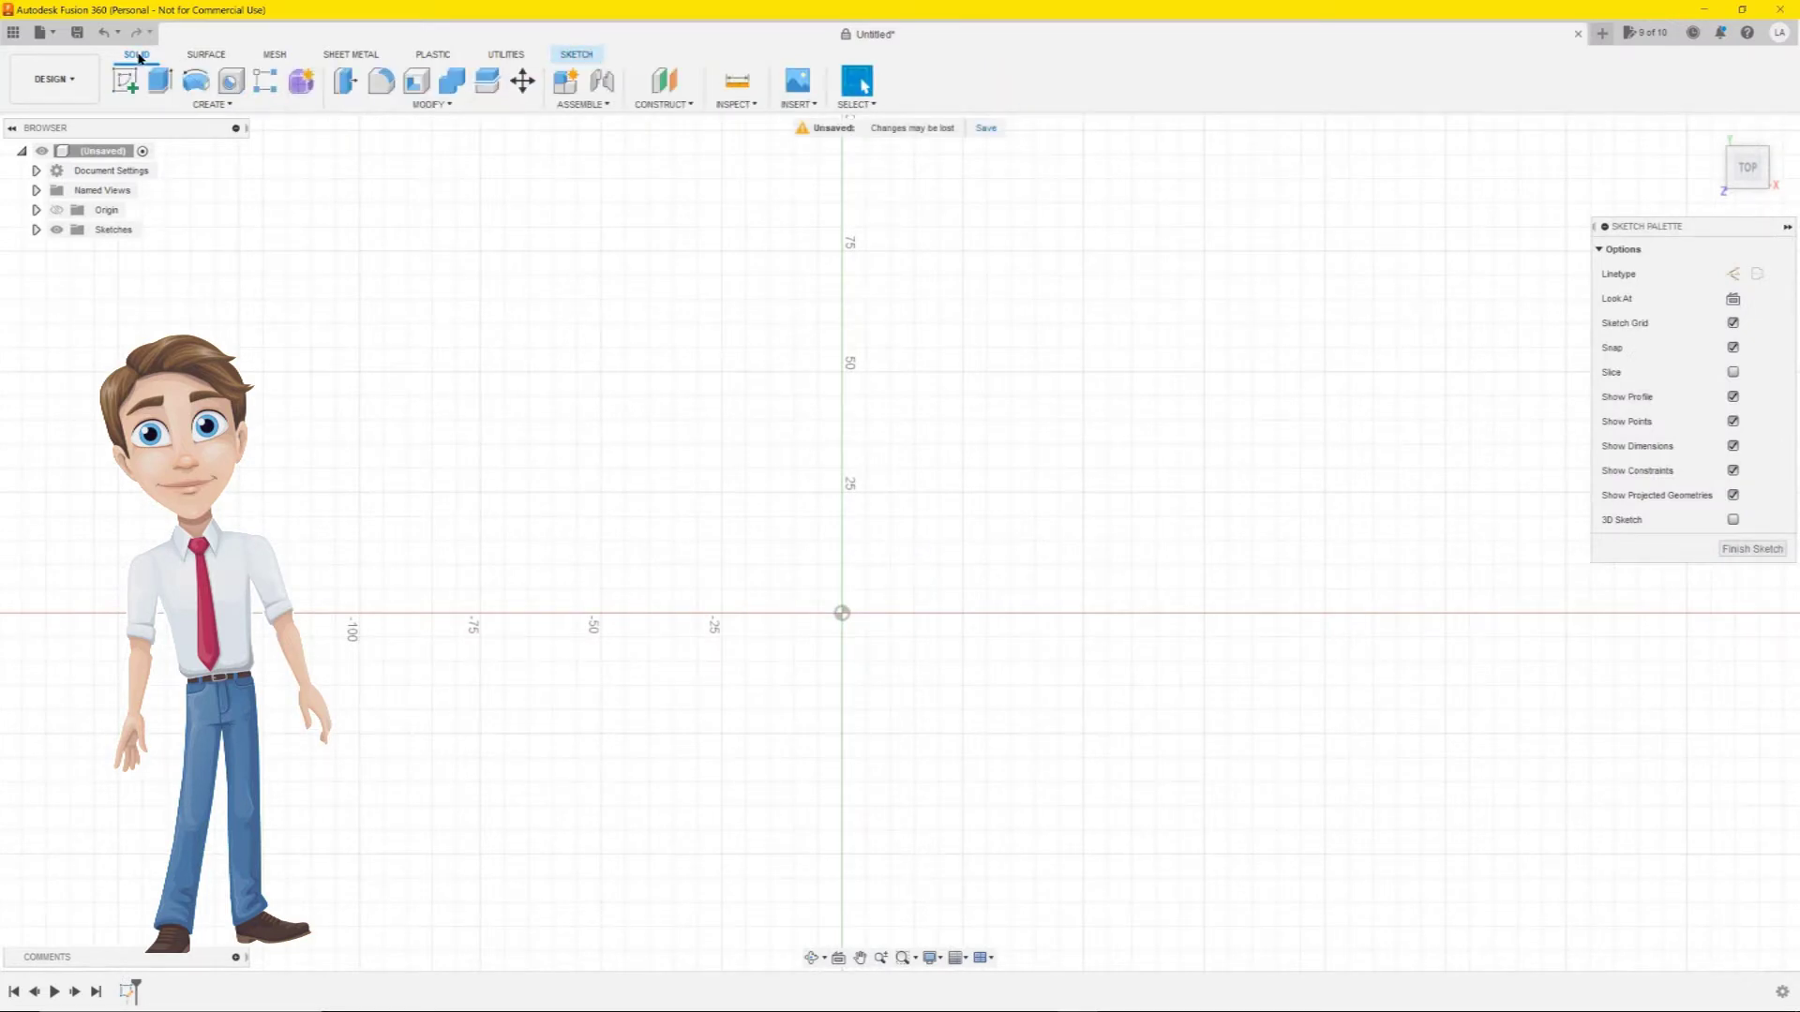
pyautogui.click(300, 81)
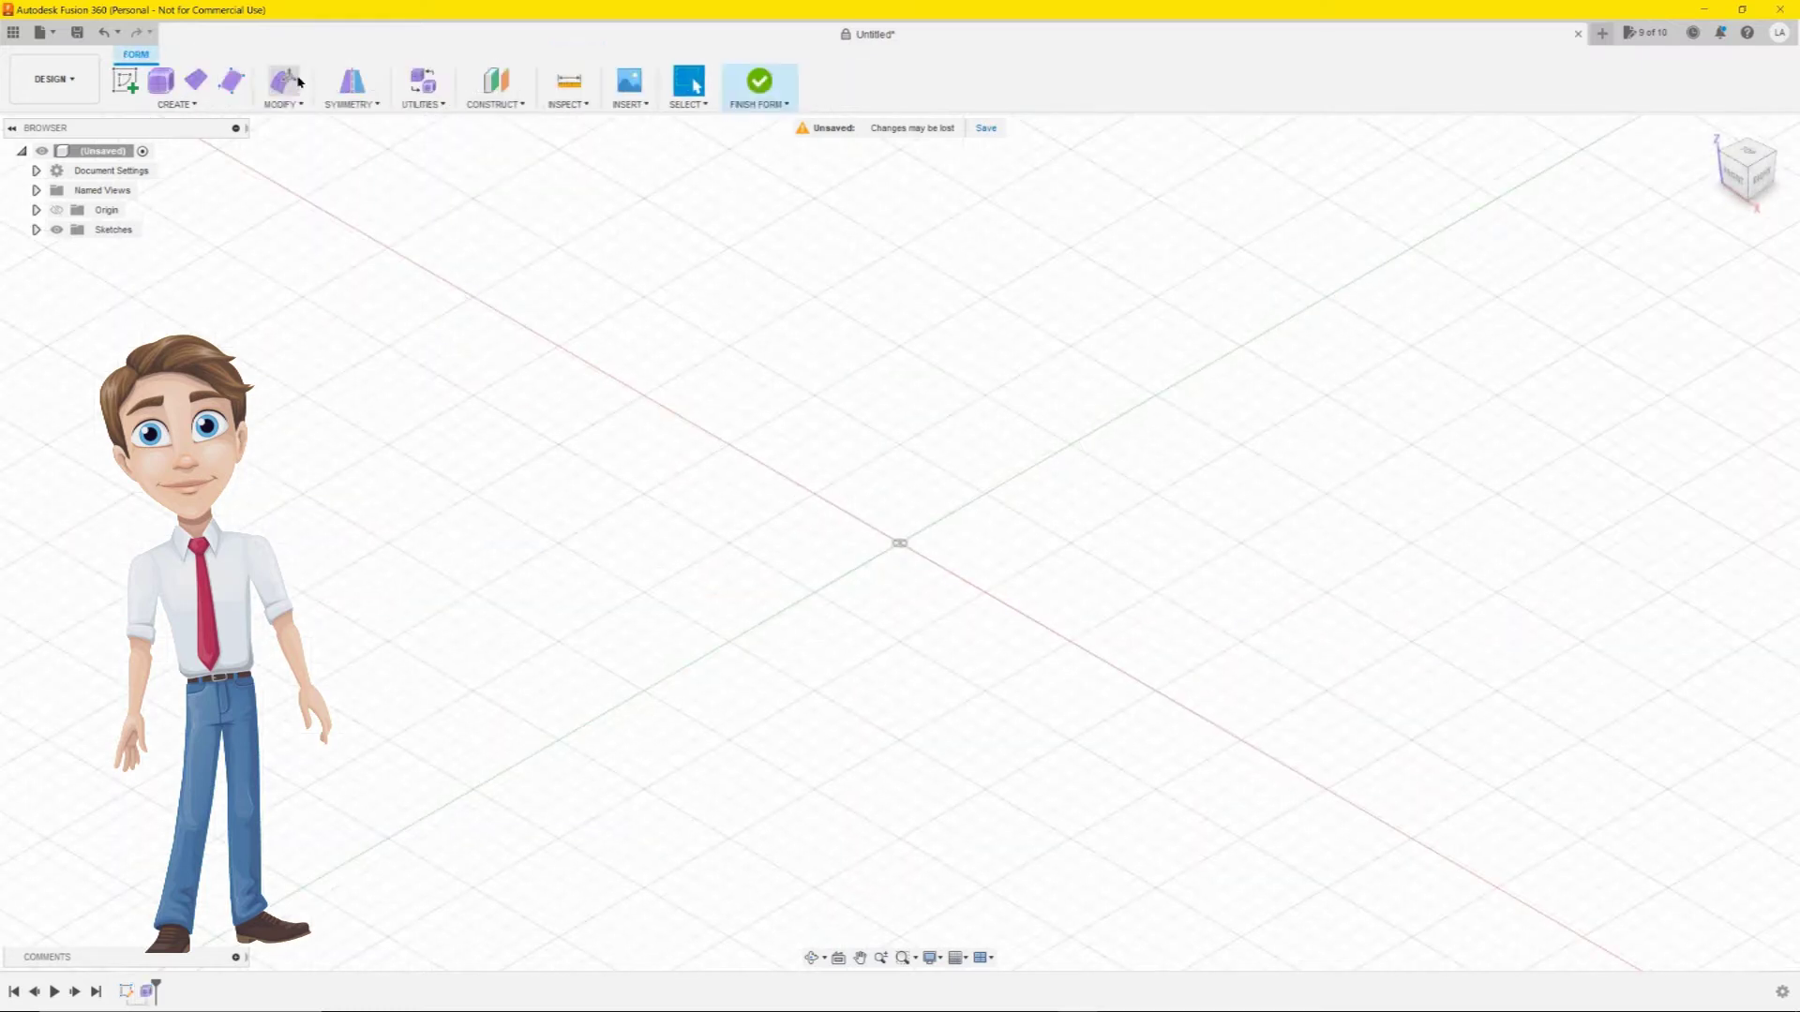
pyautogui.click(194, 104)
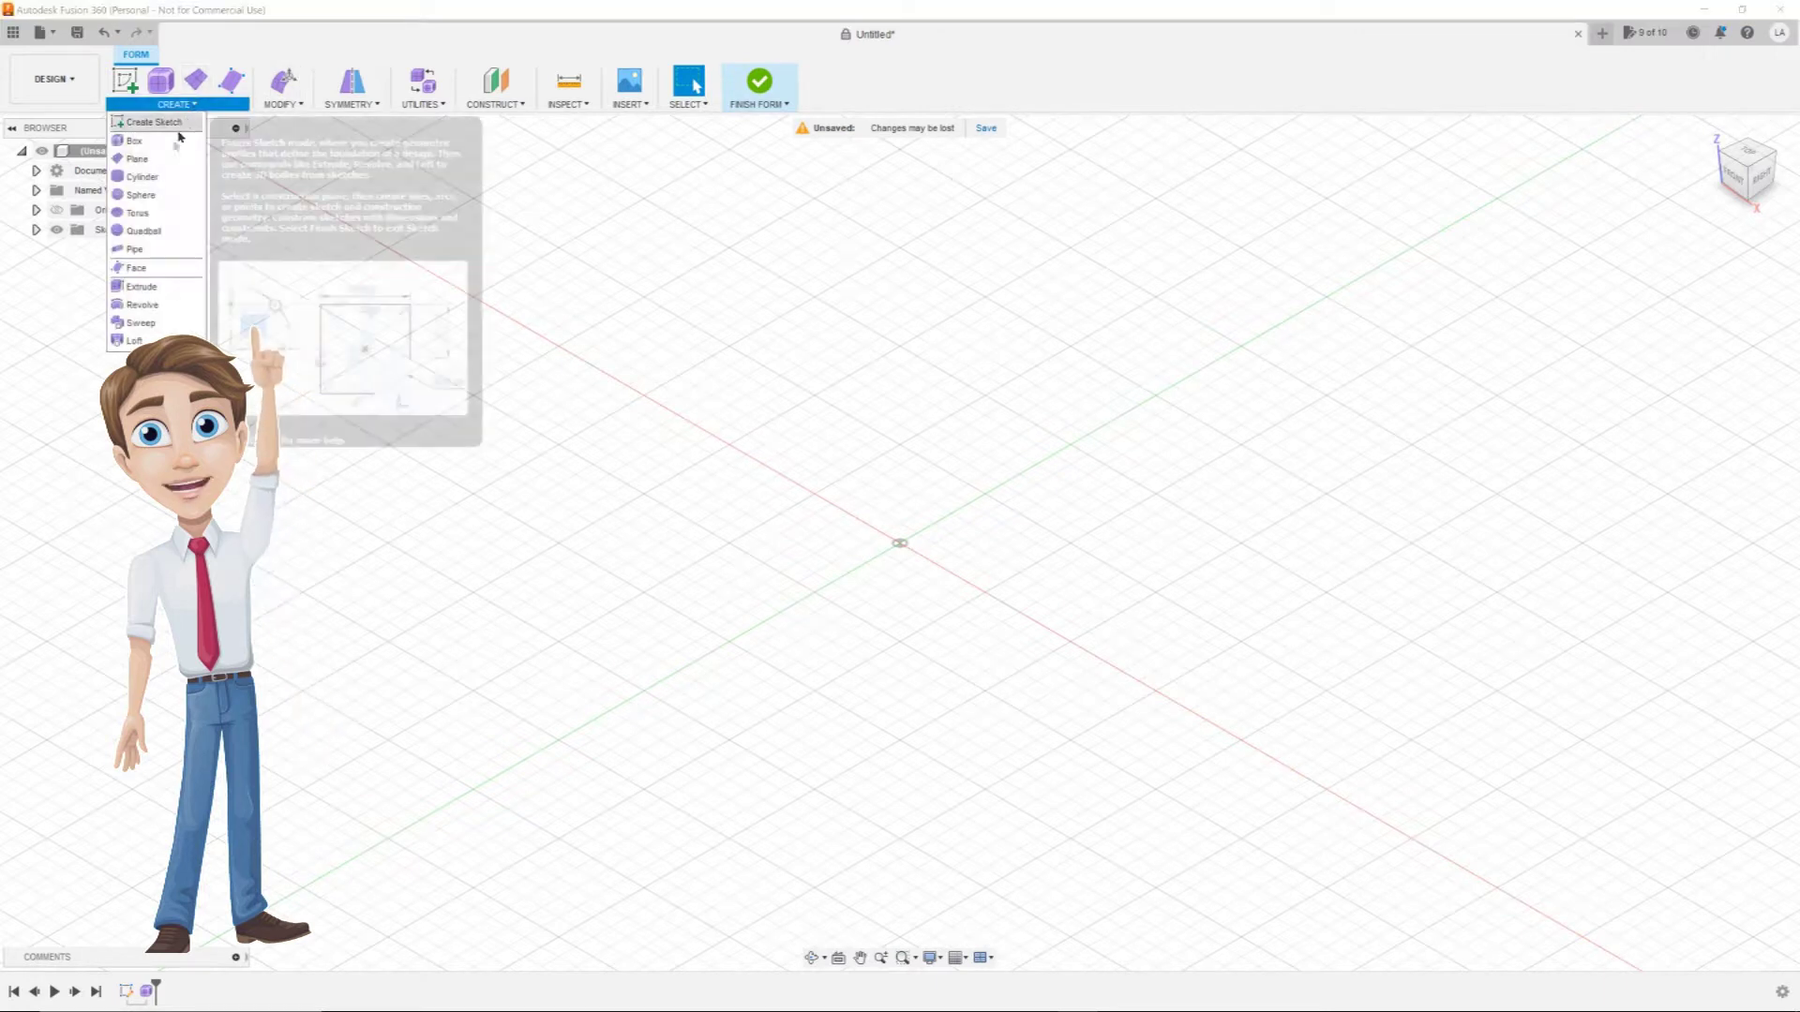
# Step: Place a T-spline cylinder at the origin on the ground plane: 190 mm diameter, 95 mm high
pyautogui.click(160, 178)
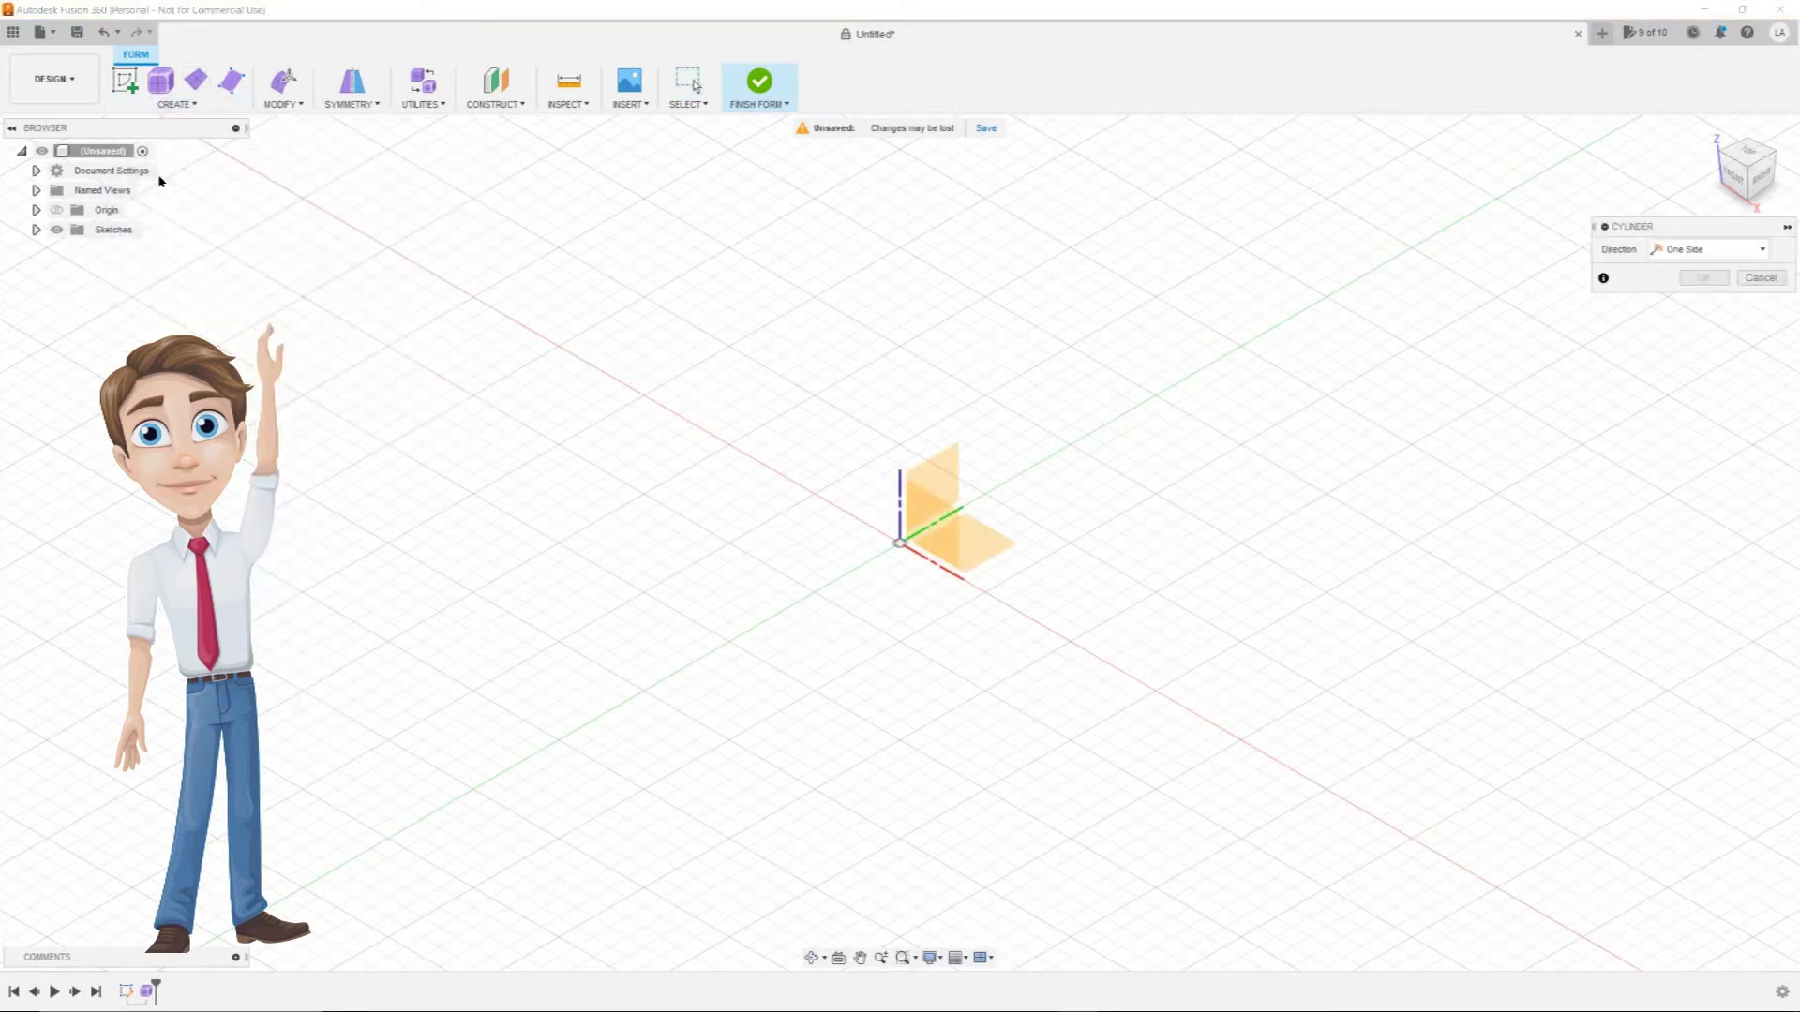
pyautogui.click(994, 532)
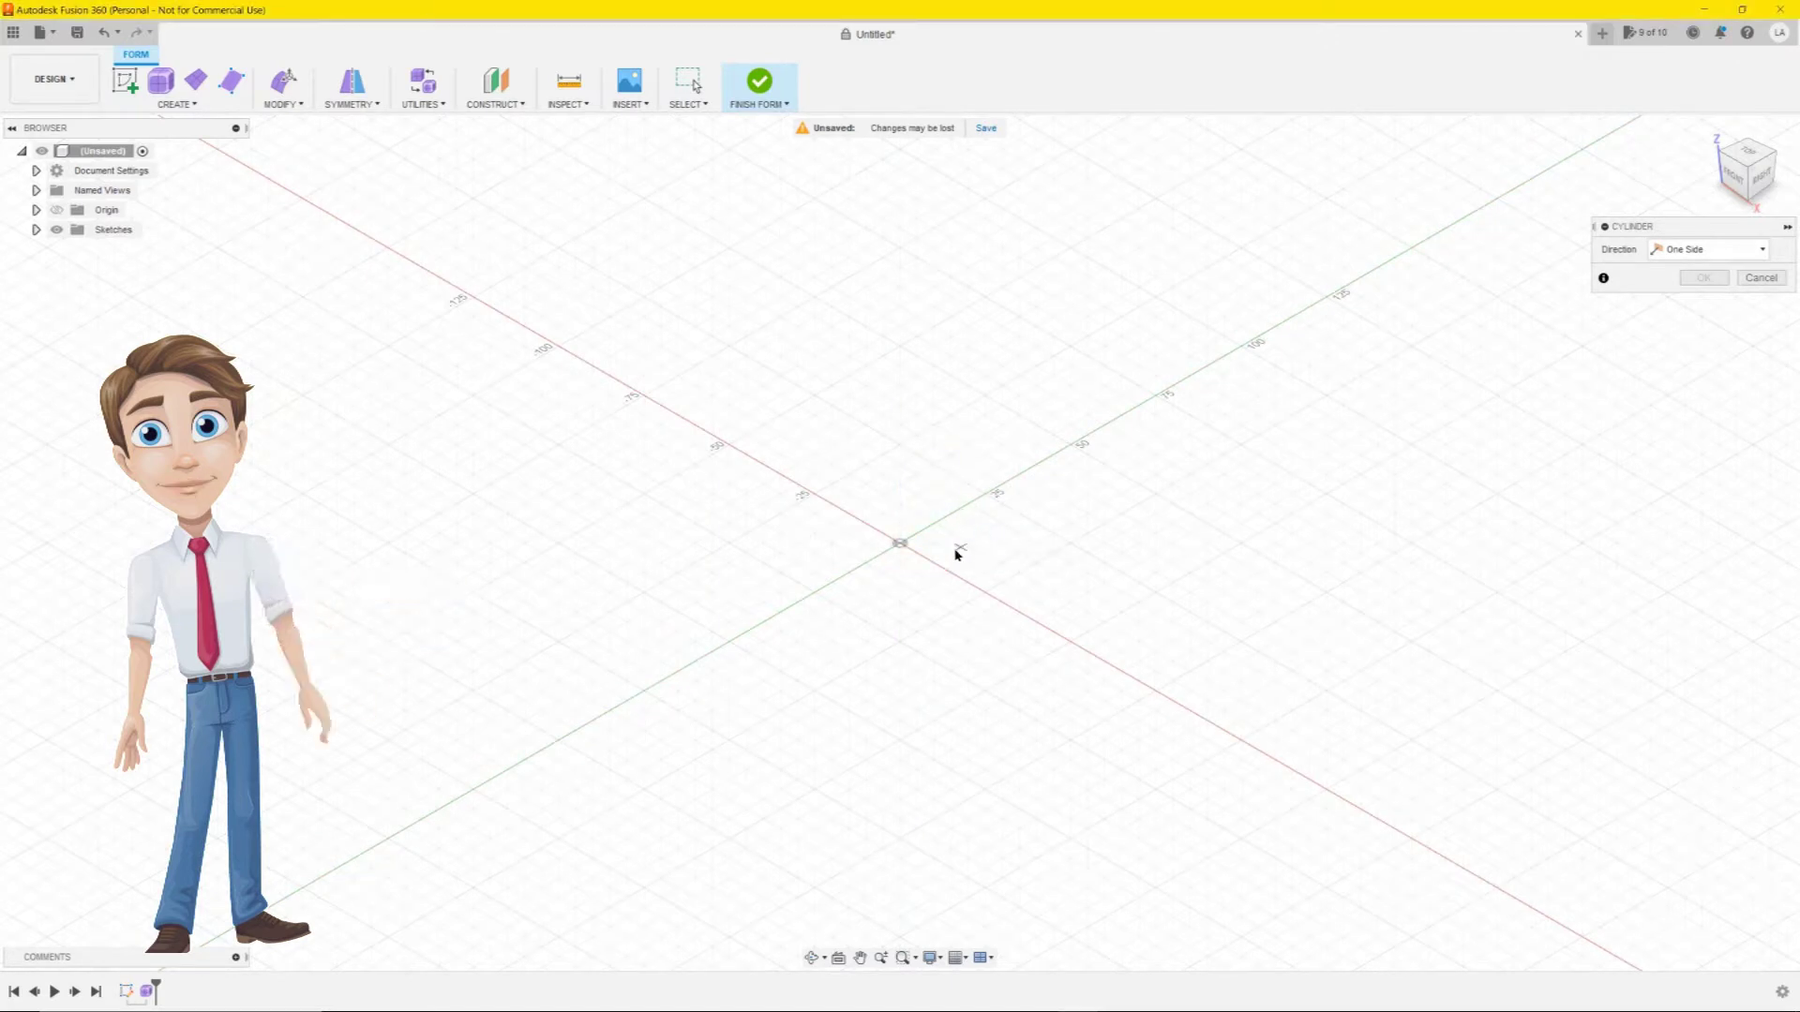
pyautogui.click(1745, 155)
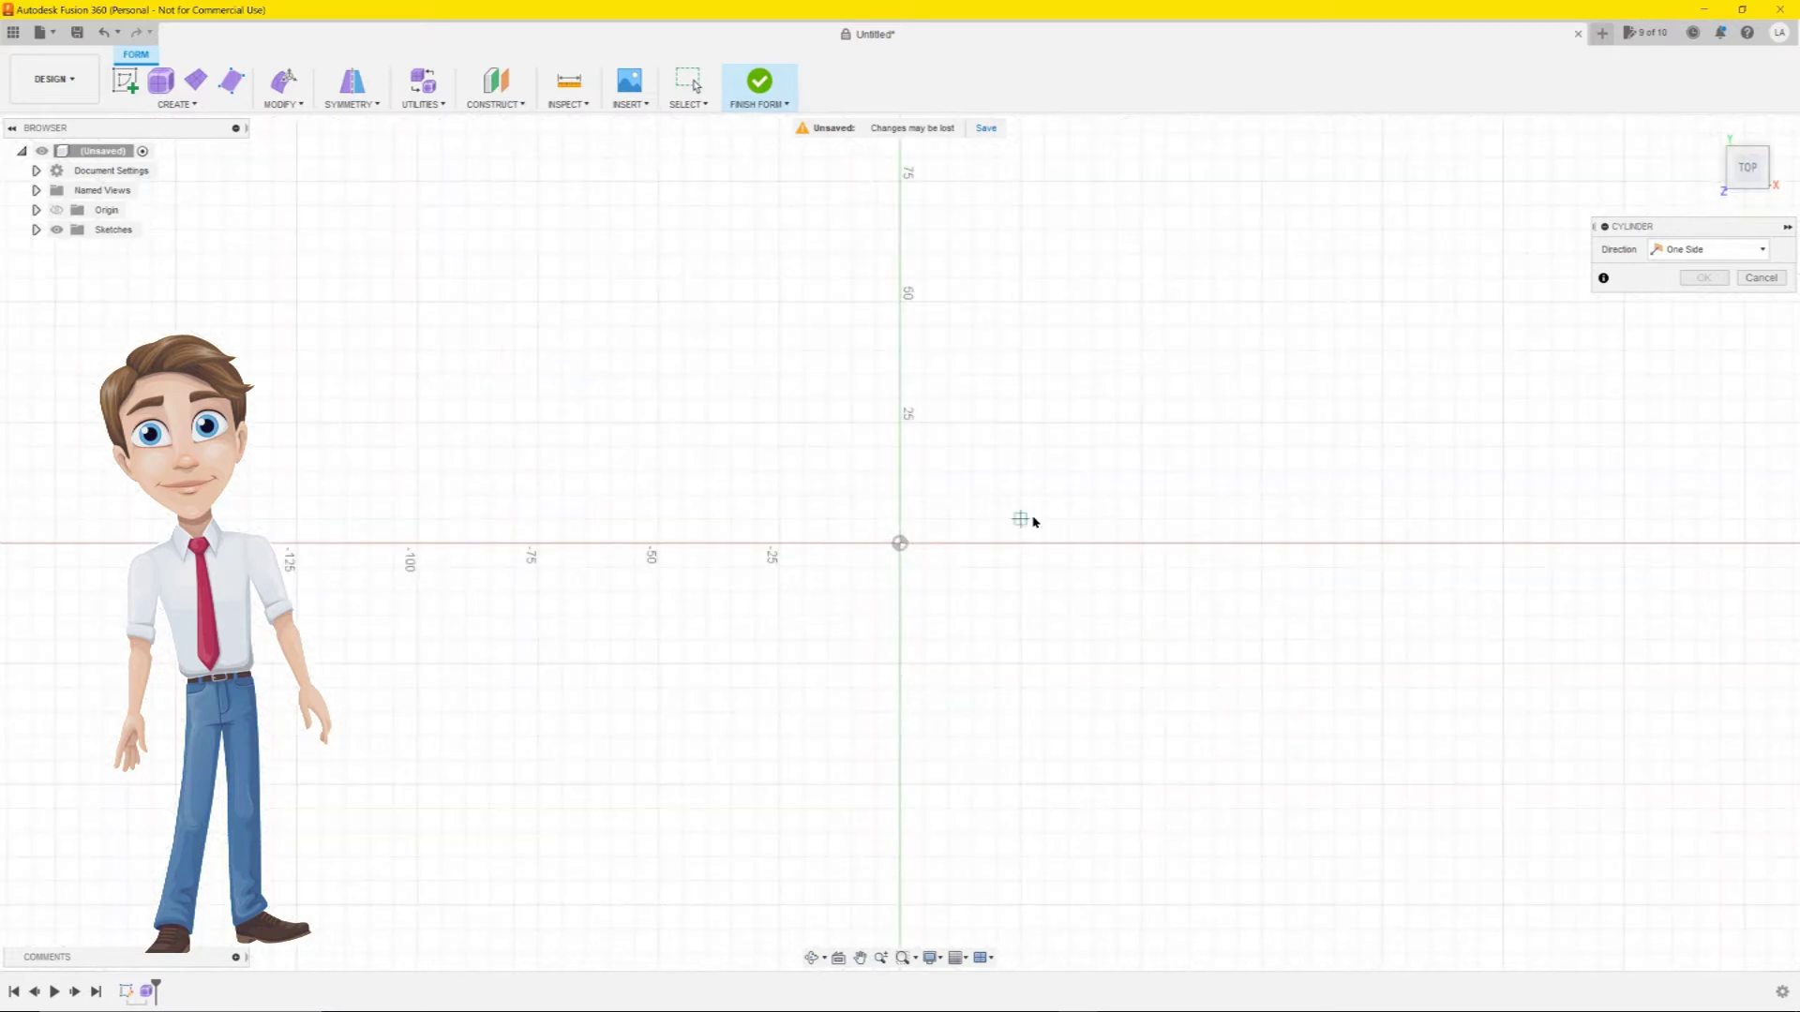
pyautogui.scroll(-2, 909, 548)
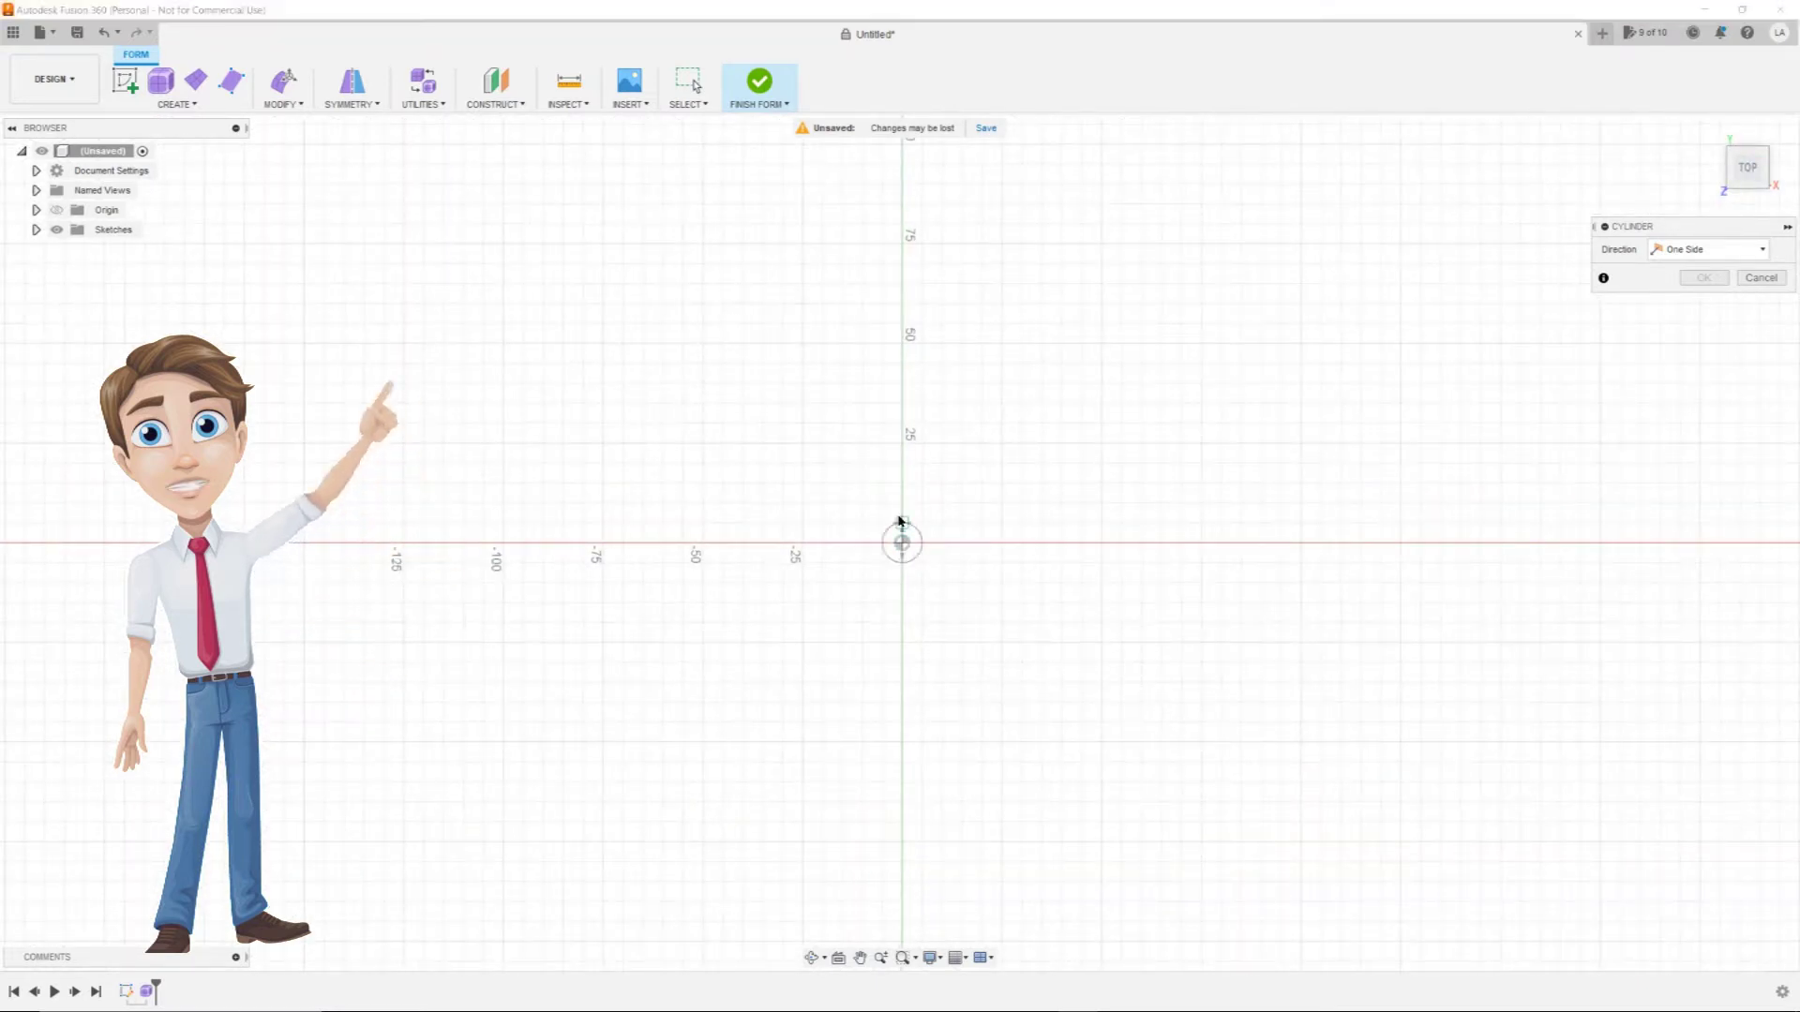
pyautogui.click(902, 543)
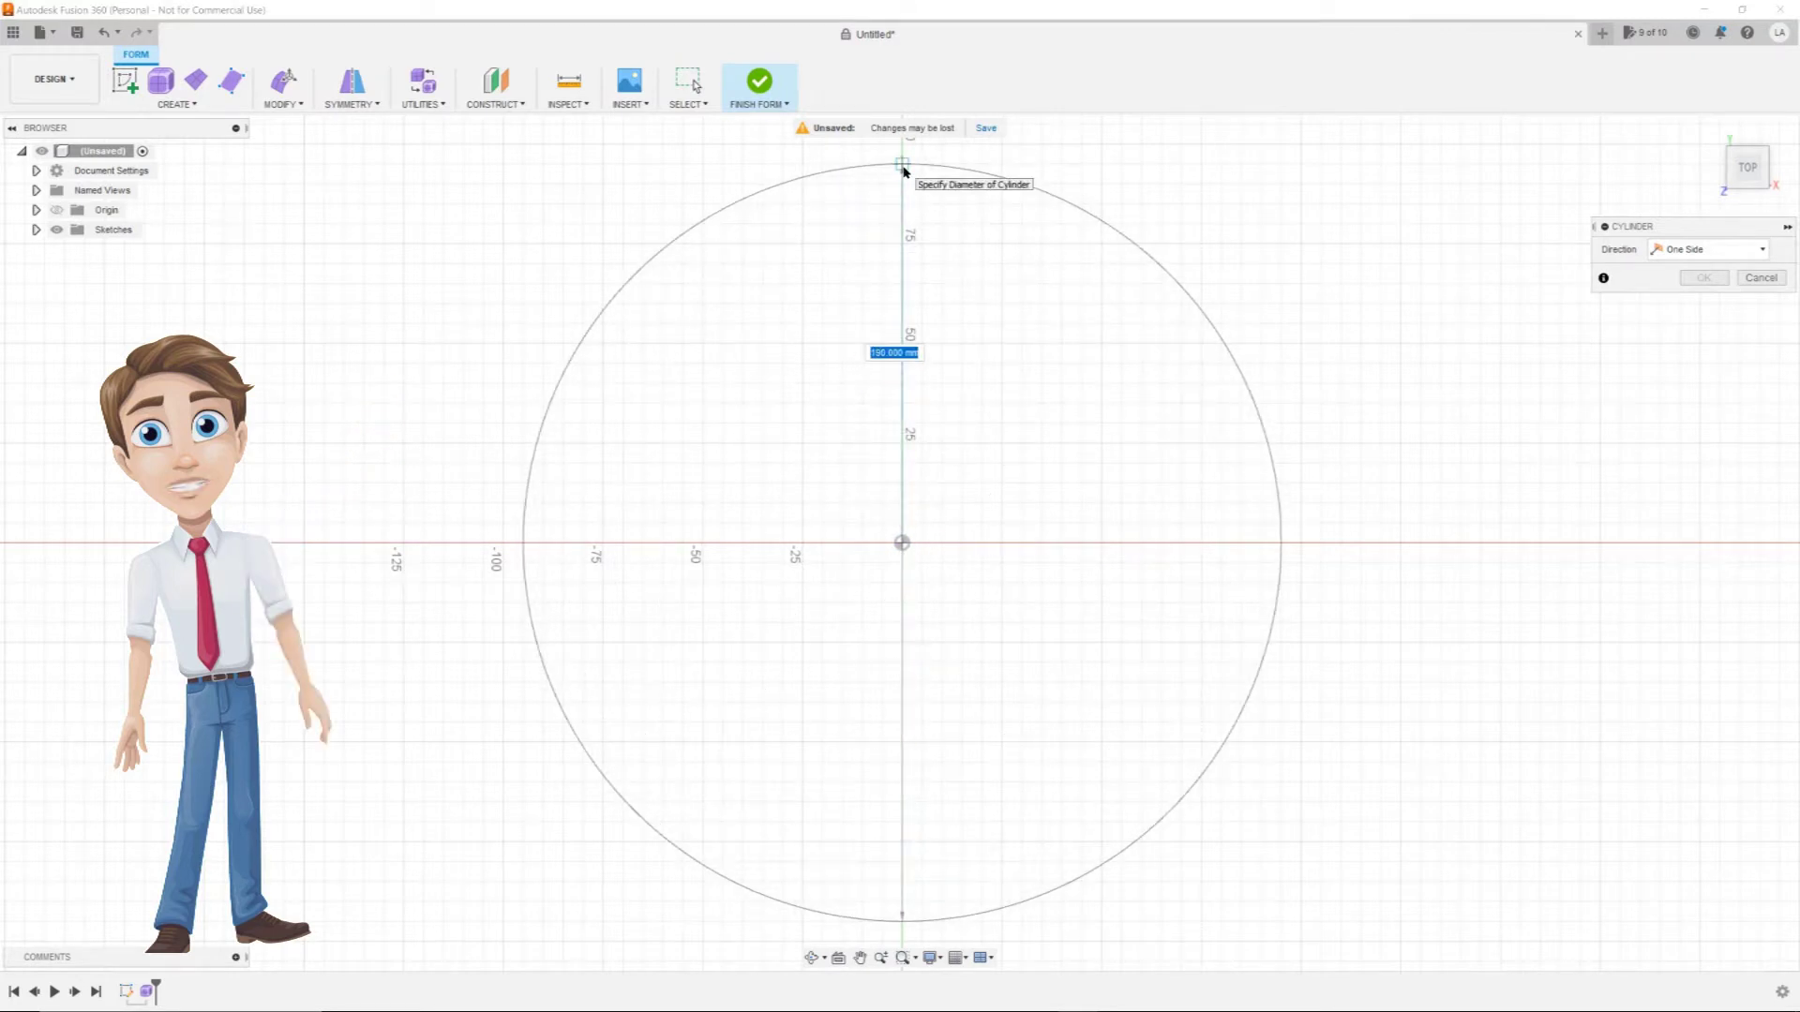
pyautogui.click(902, 170)
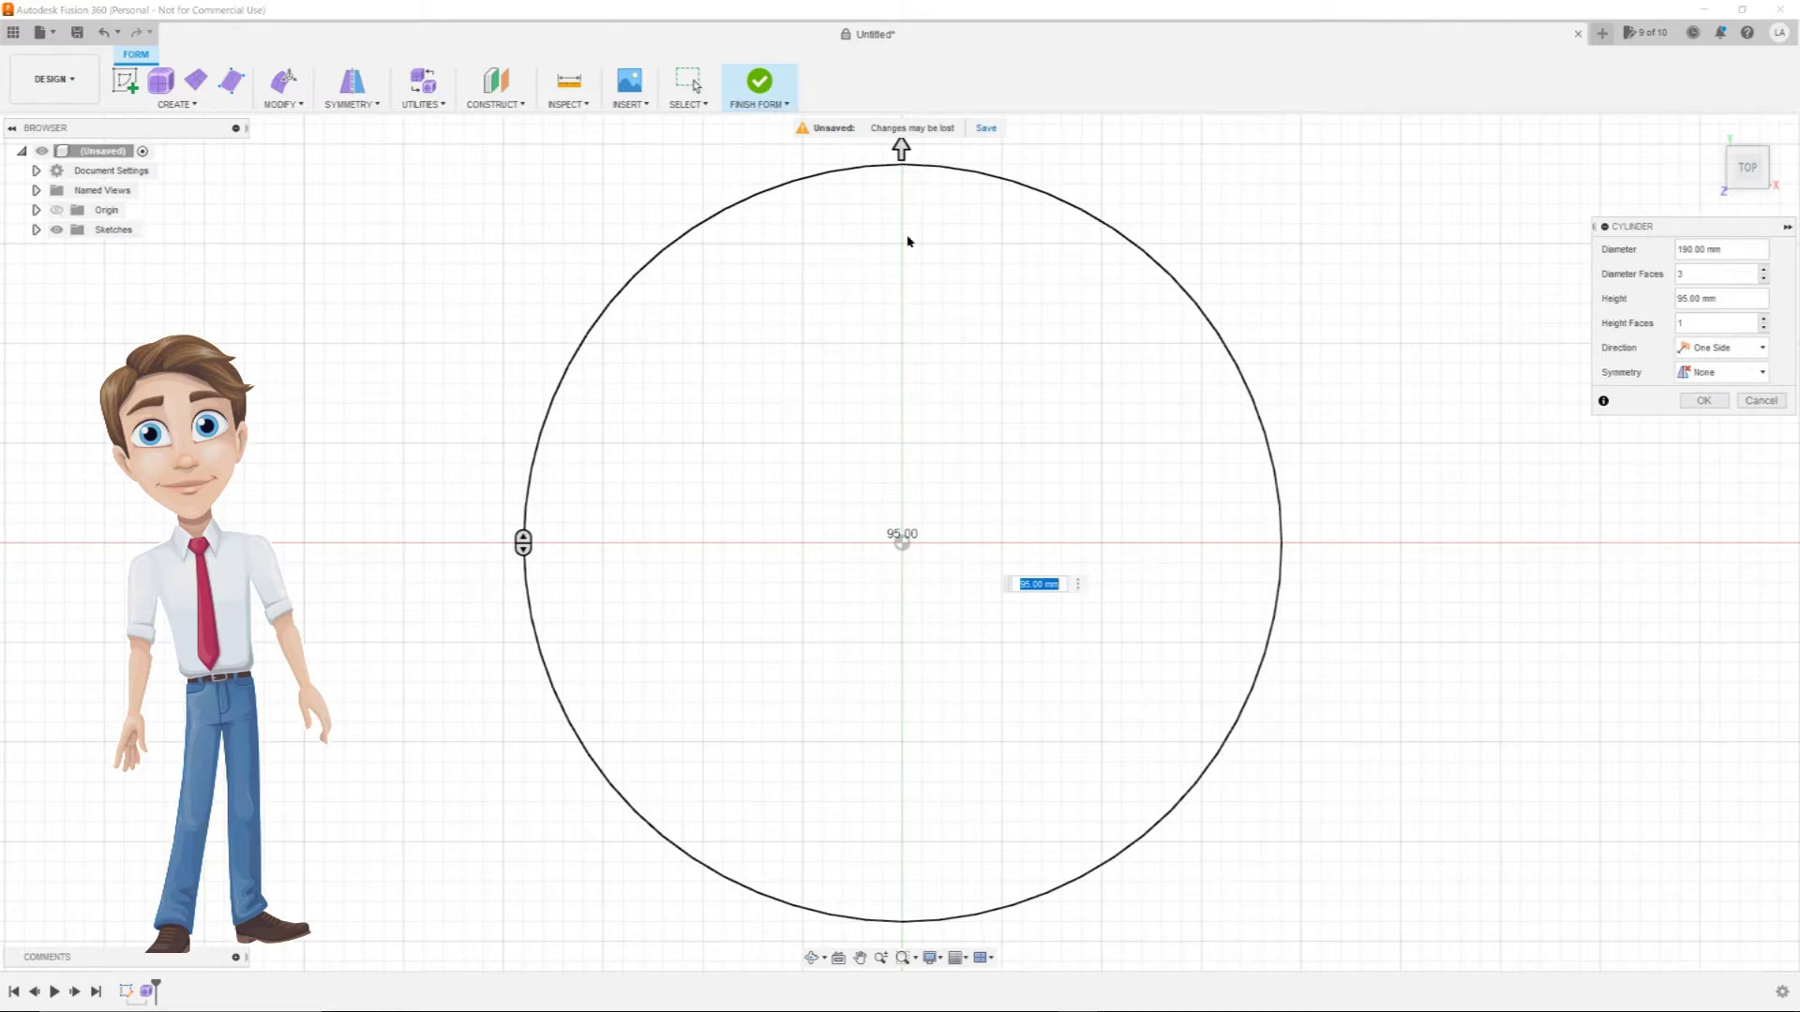
pyautogui.keyDown('shift'); pyautogui.moveTo(1491, 487); pyautogui.dragTo(1471, 398, button='middle'); pyautogui.keyUp('shift')
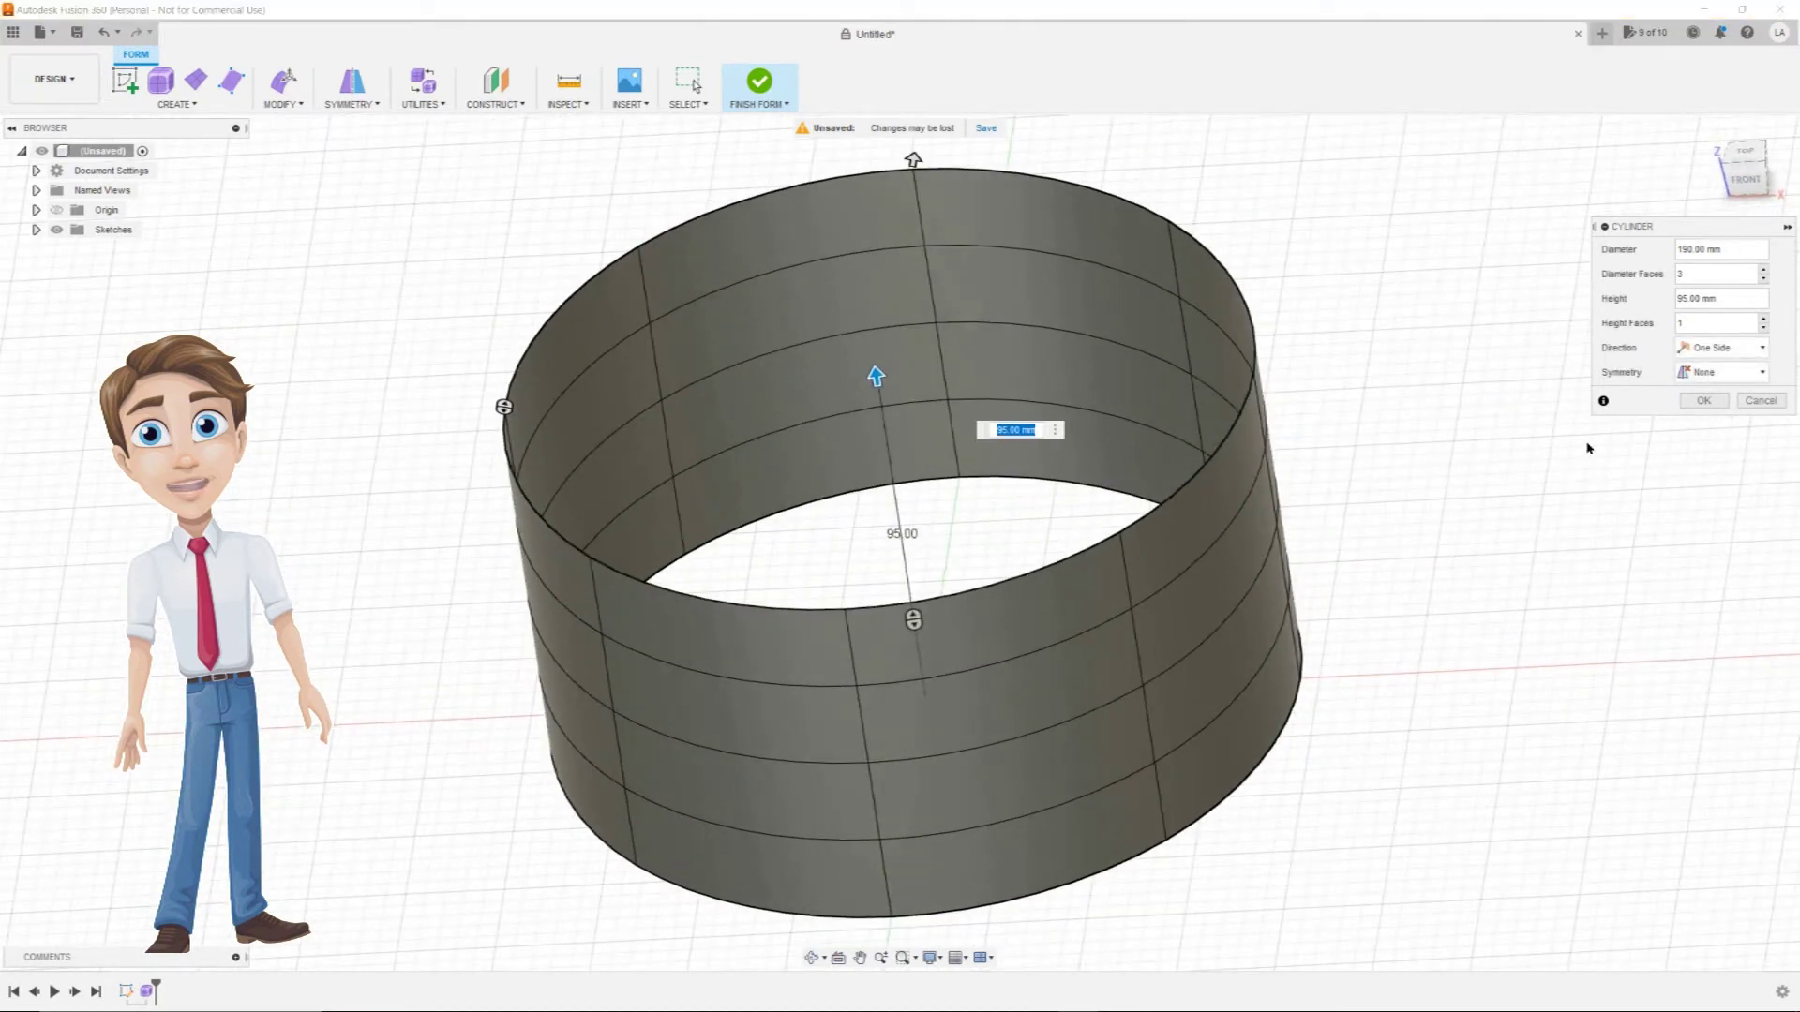
pyautogui.click(1703, 401)
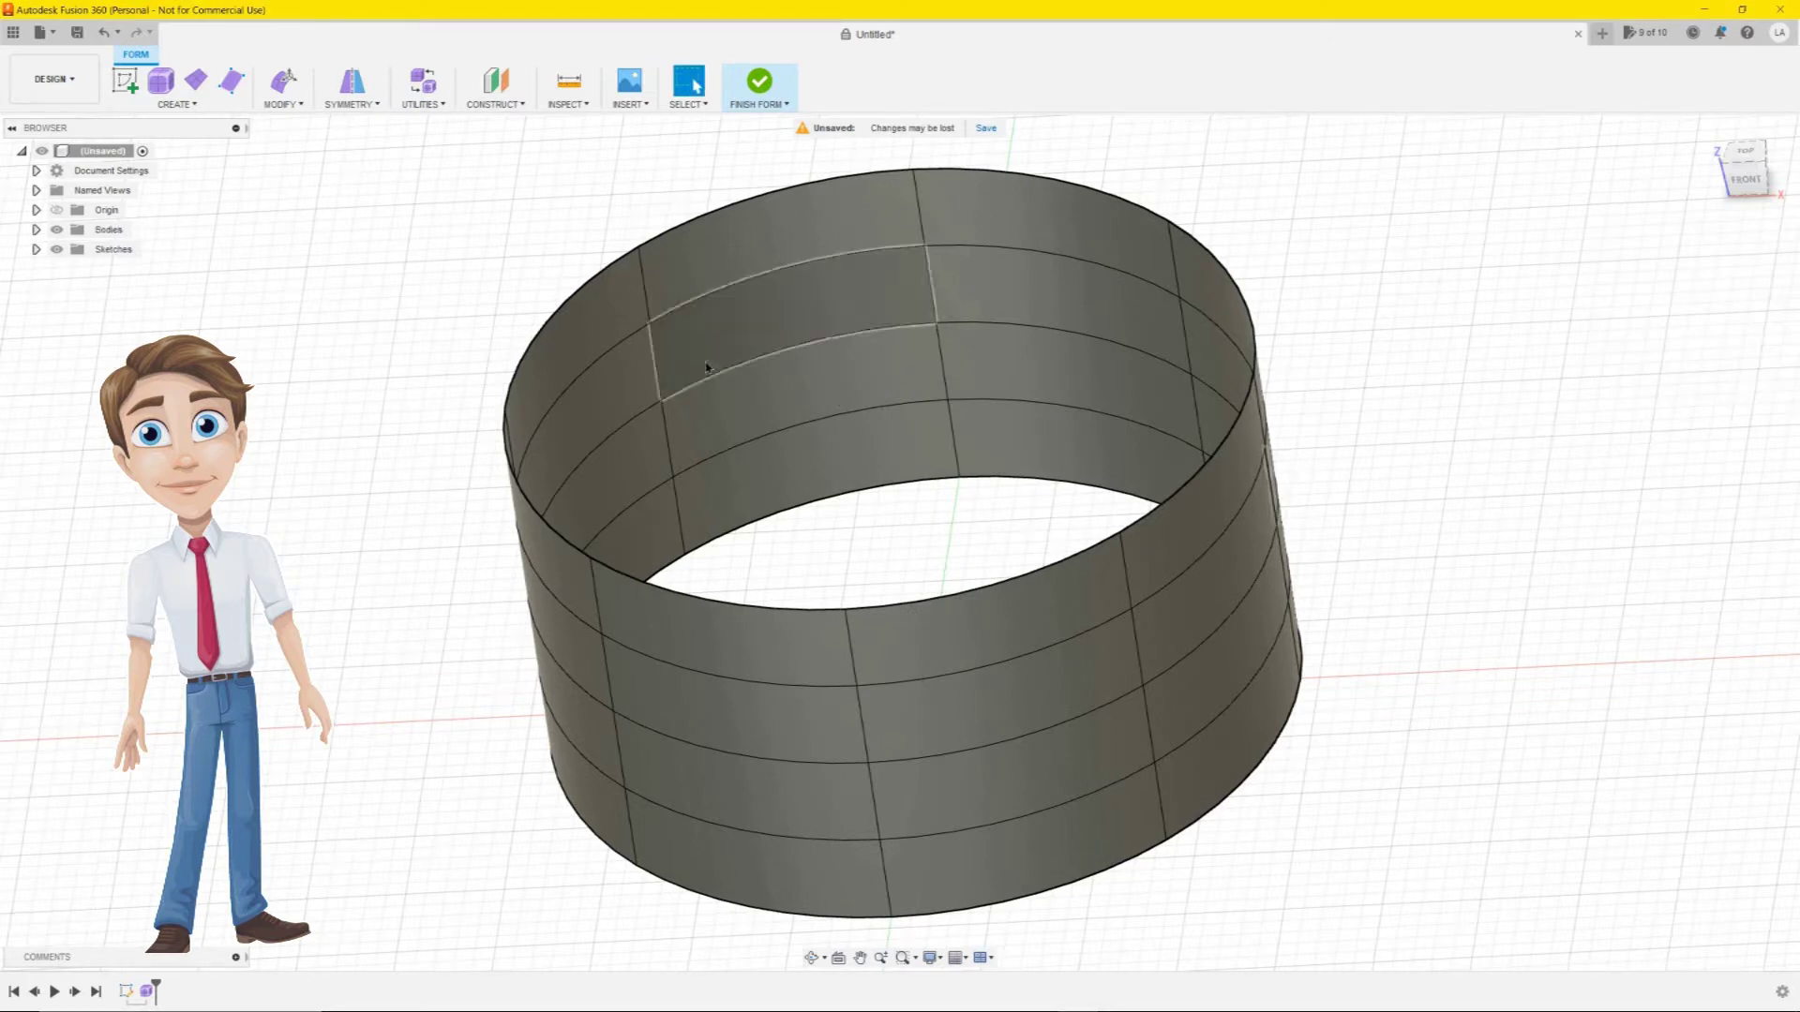
# Step: In Edit Form with the Edge filter, select the top rim loop and drag it upward
pyautogui.click(284, 88)
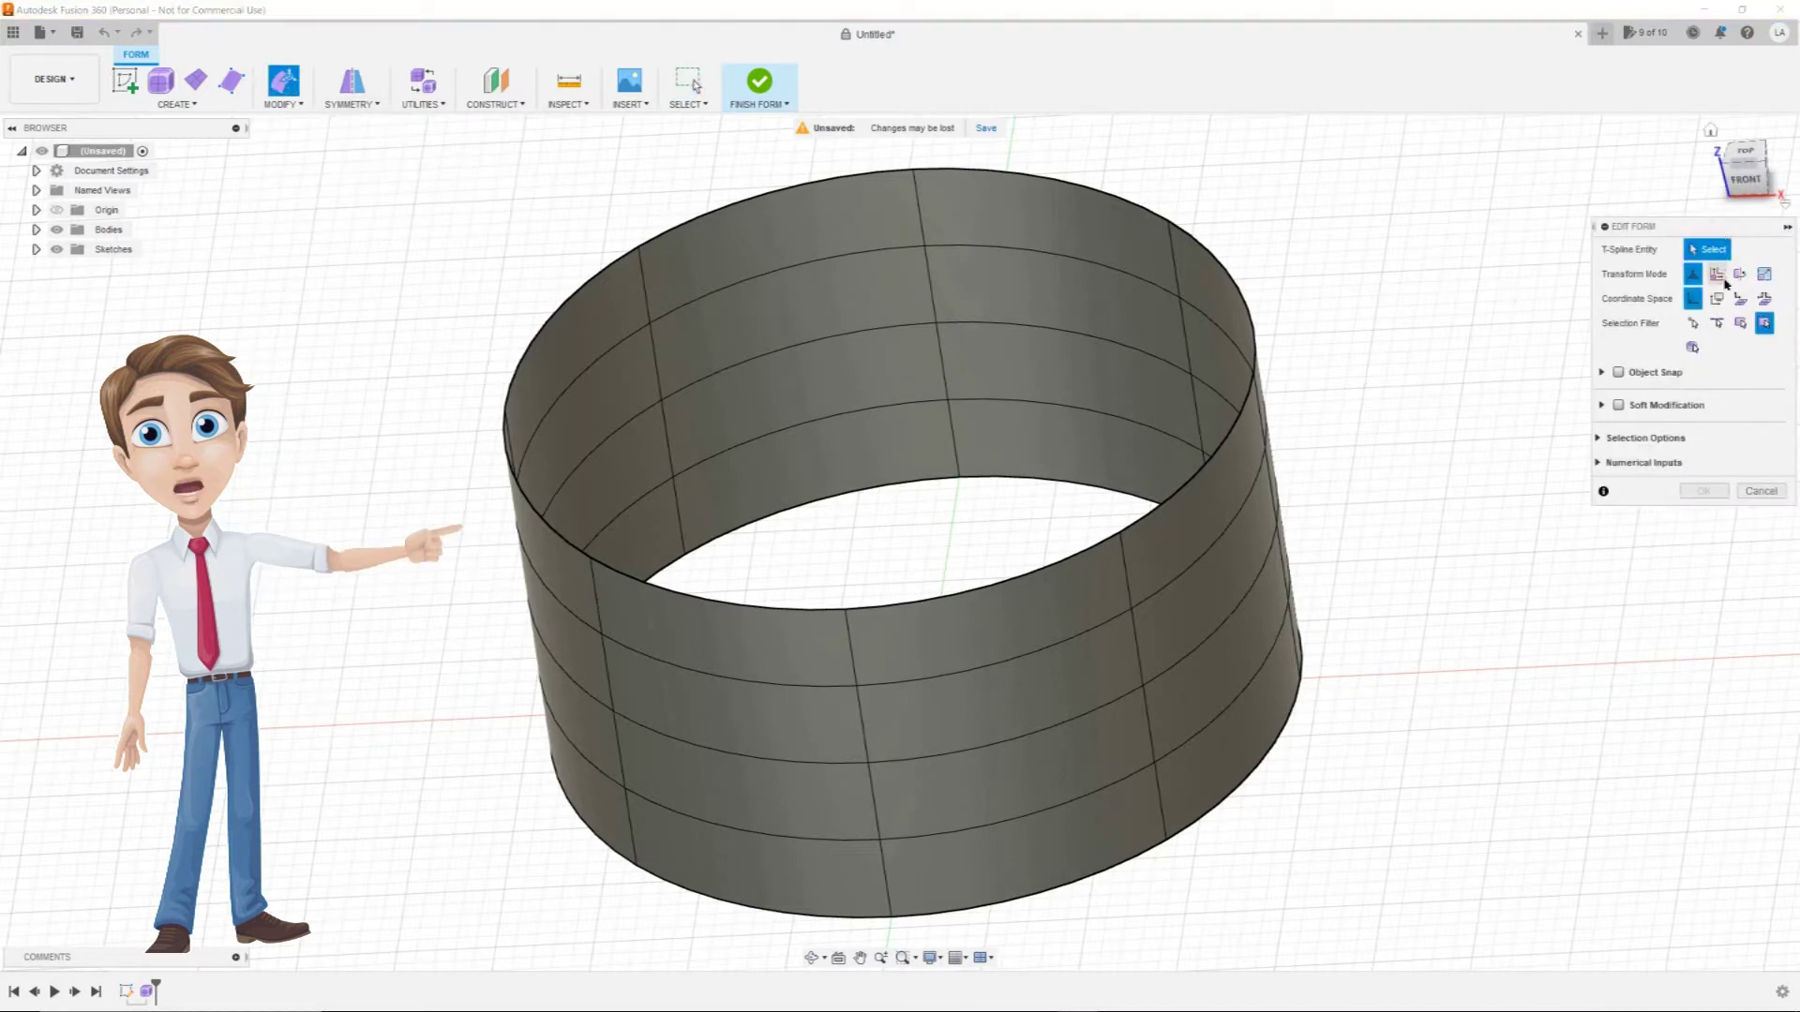
pyautogui.click(1721, 325)
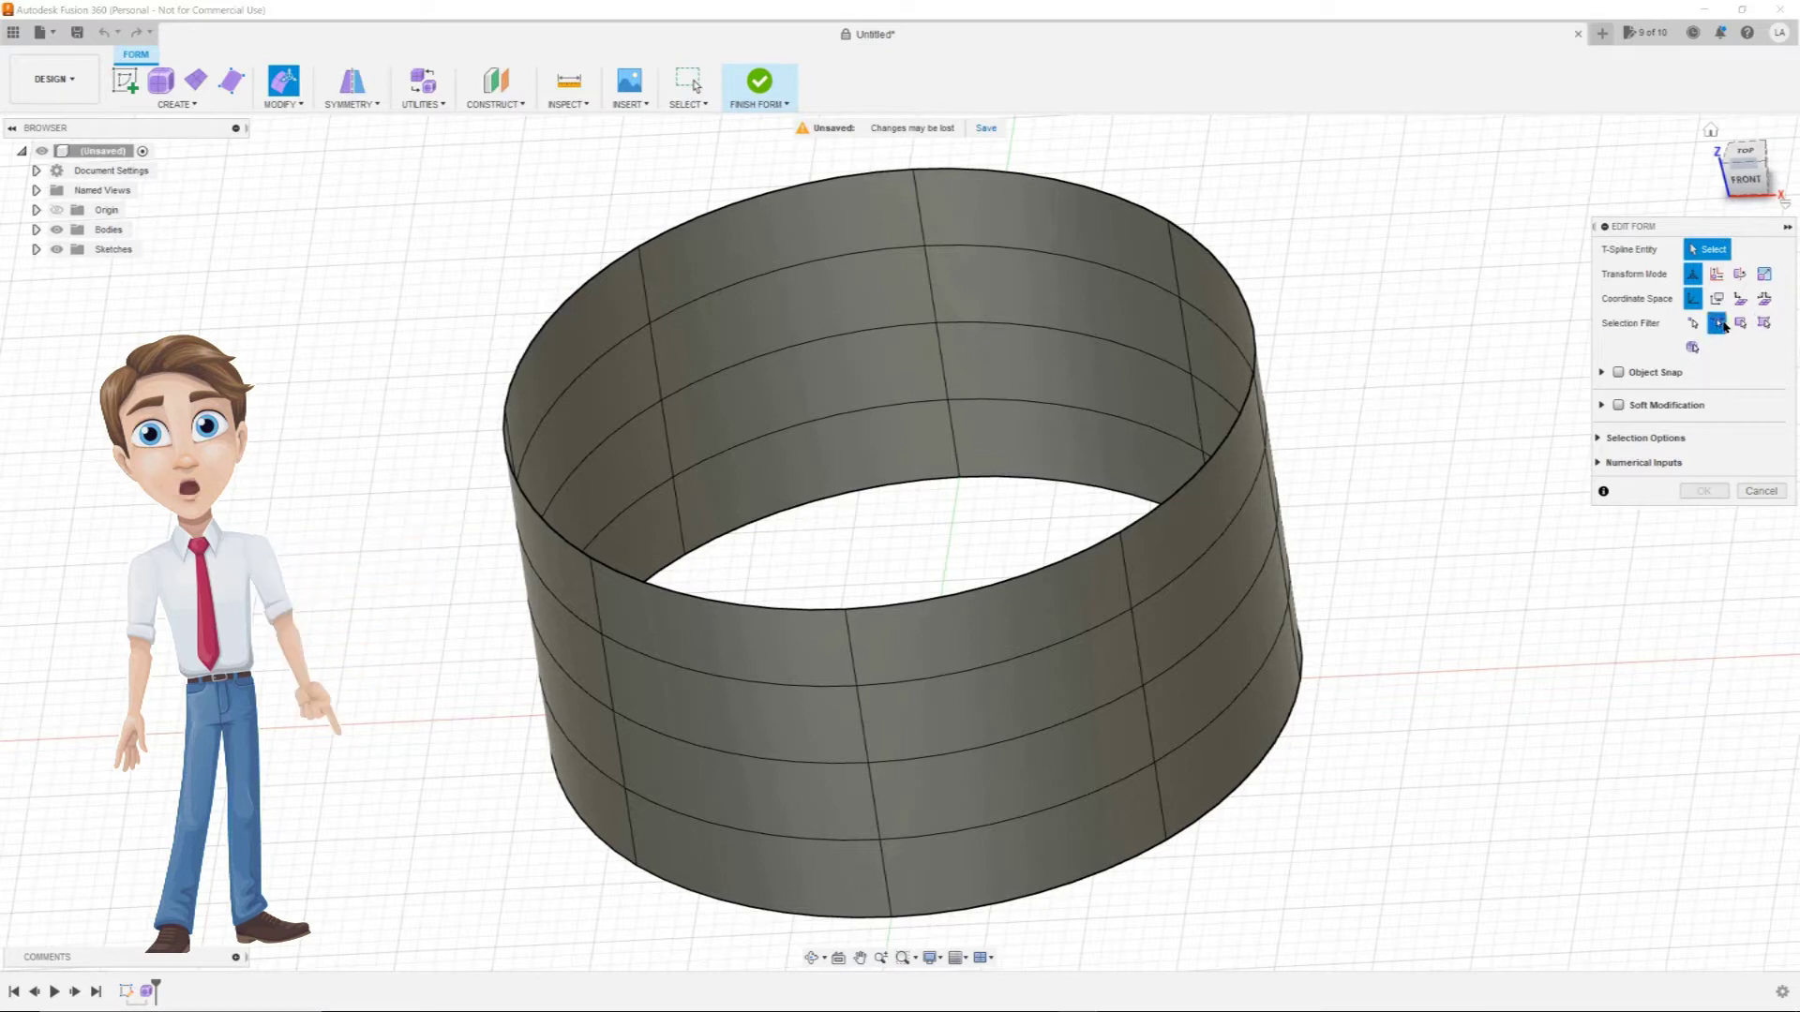
pyautogui.doubleClick(782, 616)
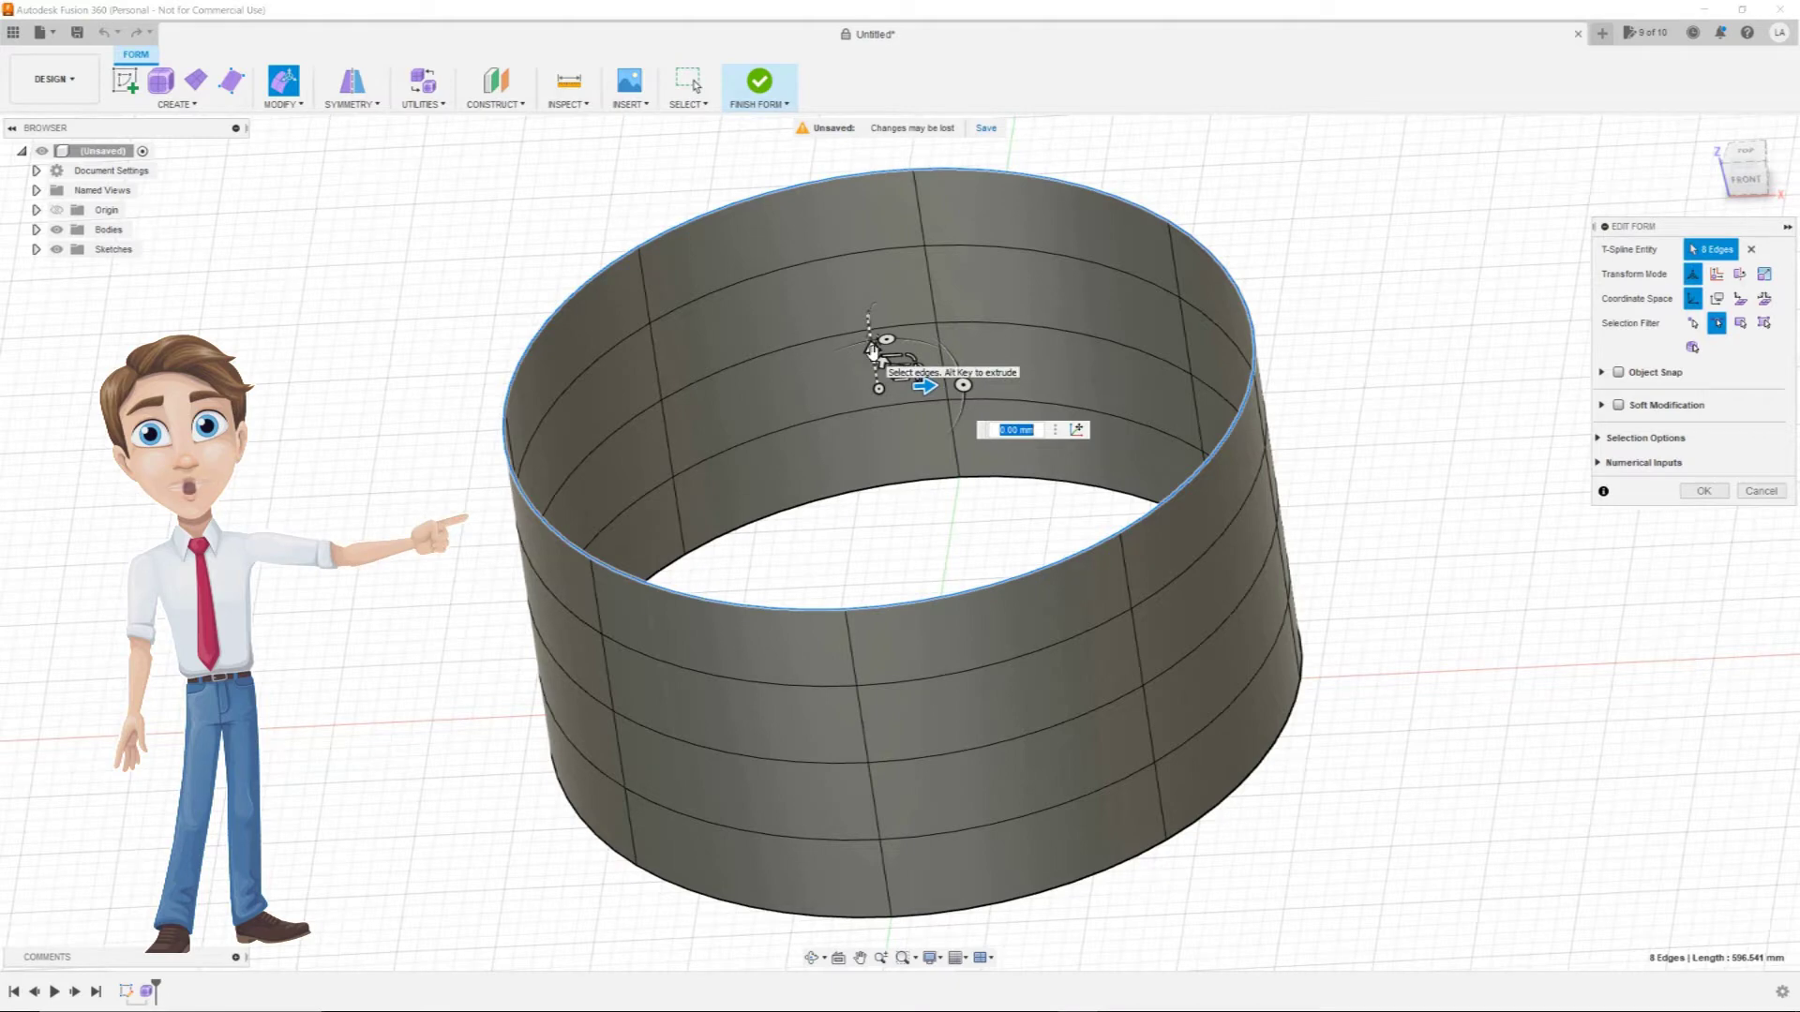
pyautogui.moveTo(872, 351); pyautogui.dragTo(859, 277)
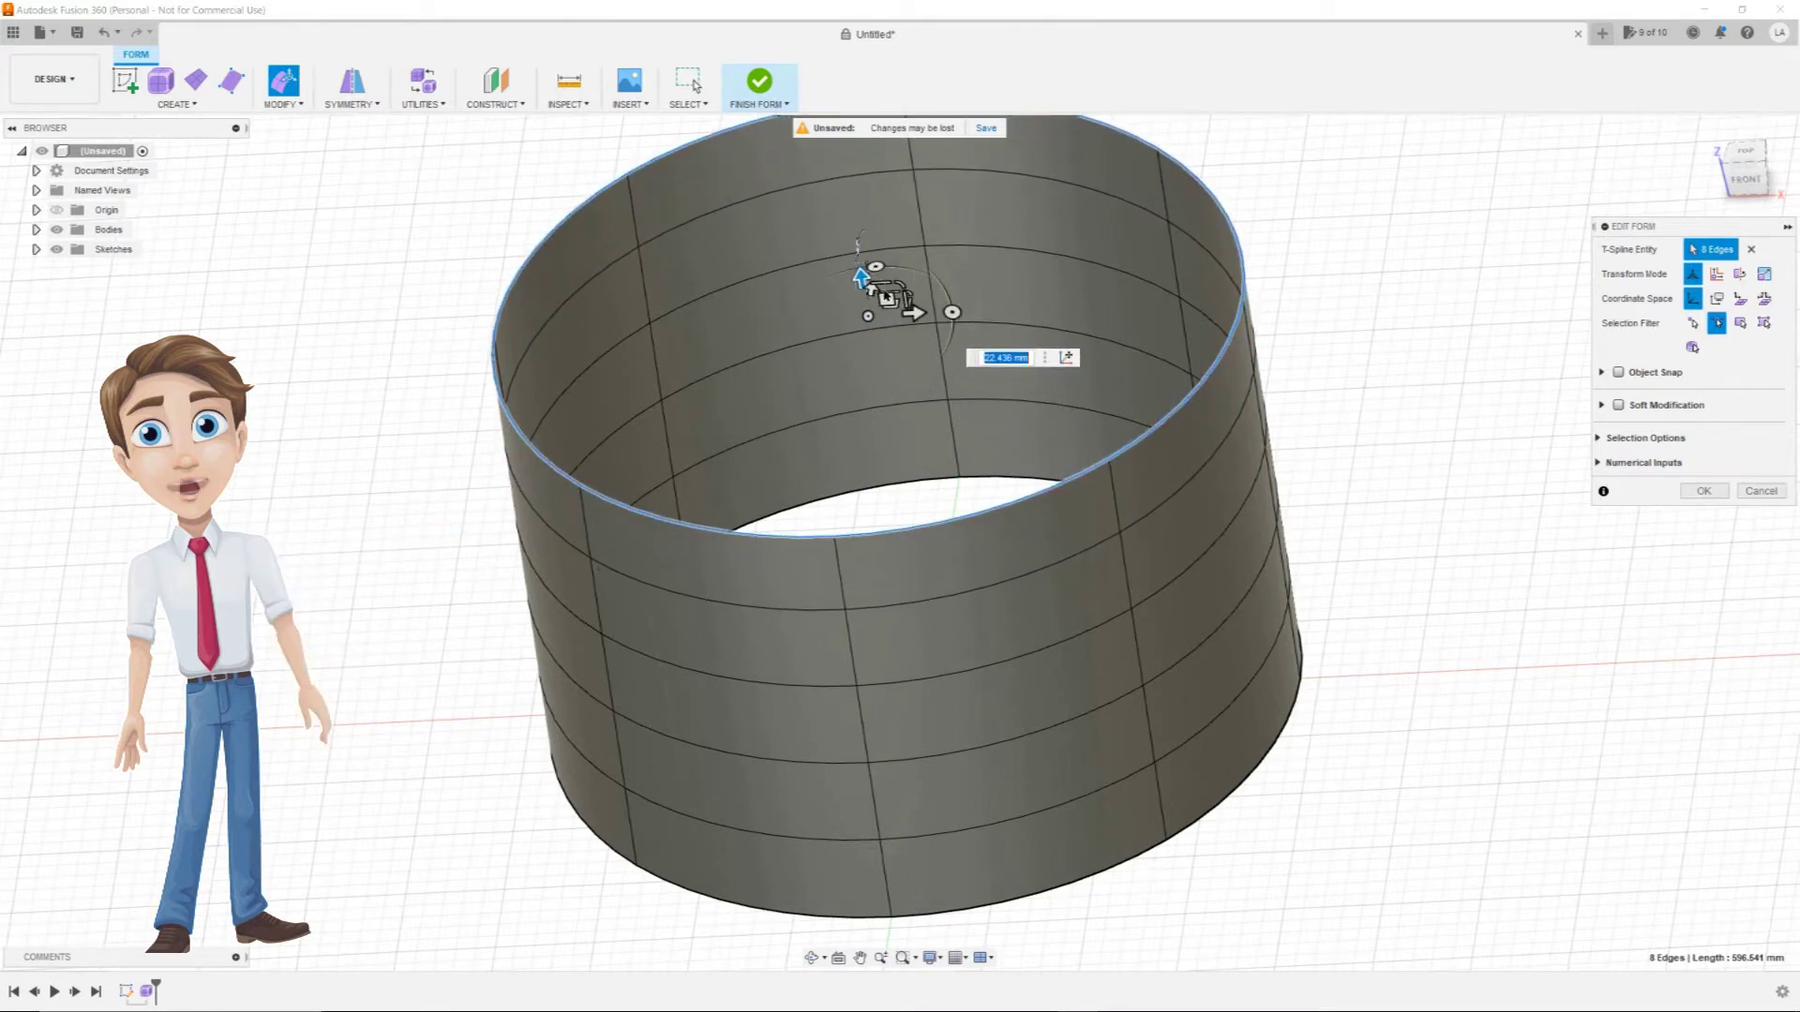
pyautogui.moveTo(950, 315); pyautogui.dragTo(992, 343, button='middle')
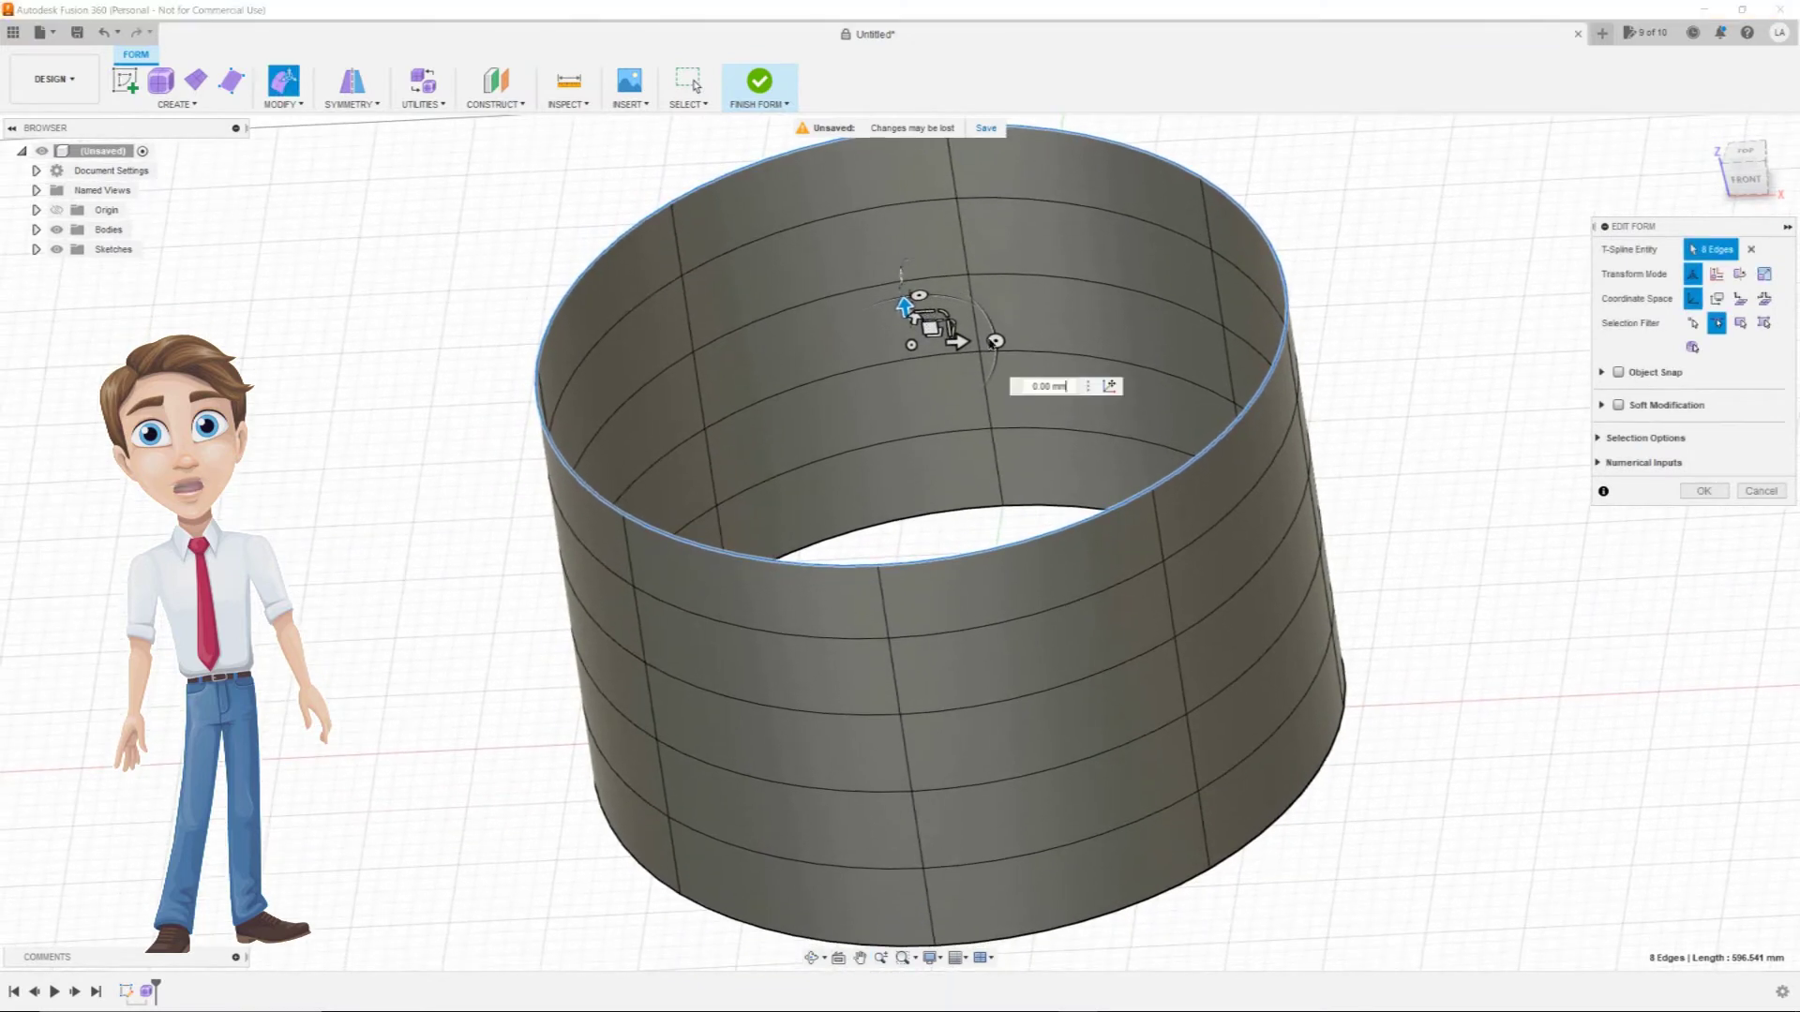
pyautogui.scroll(-3, 1376, 374)
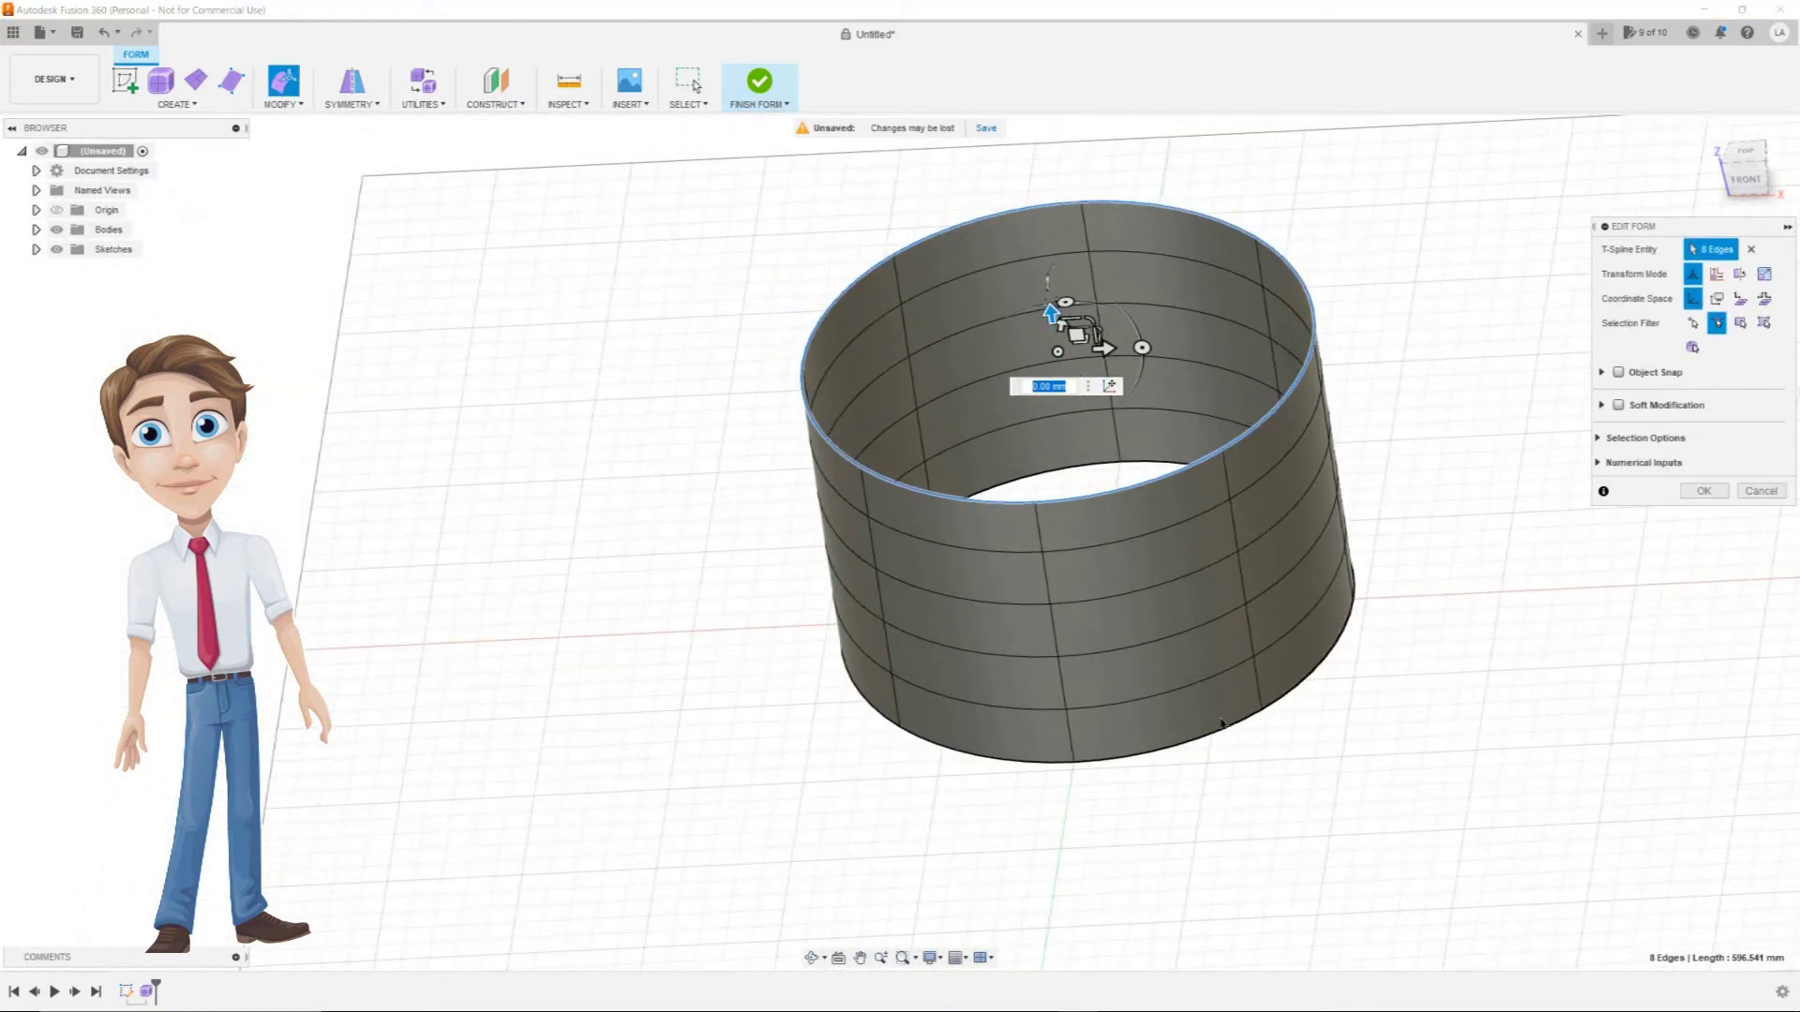
pyautogui.click(1744, 183)
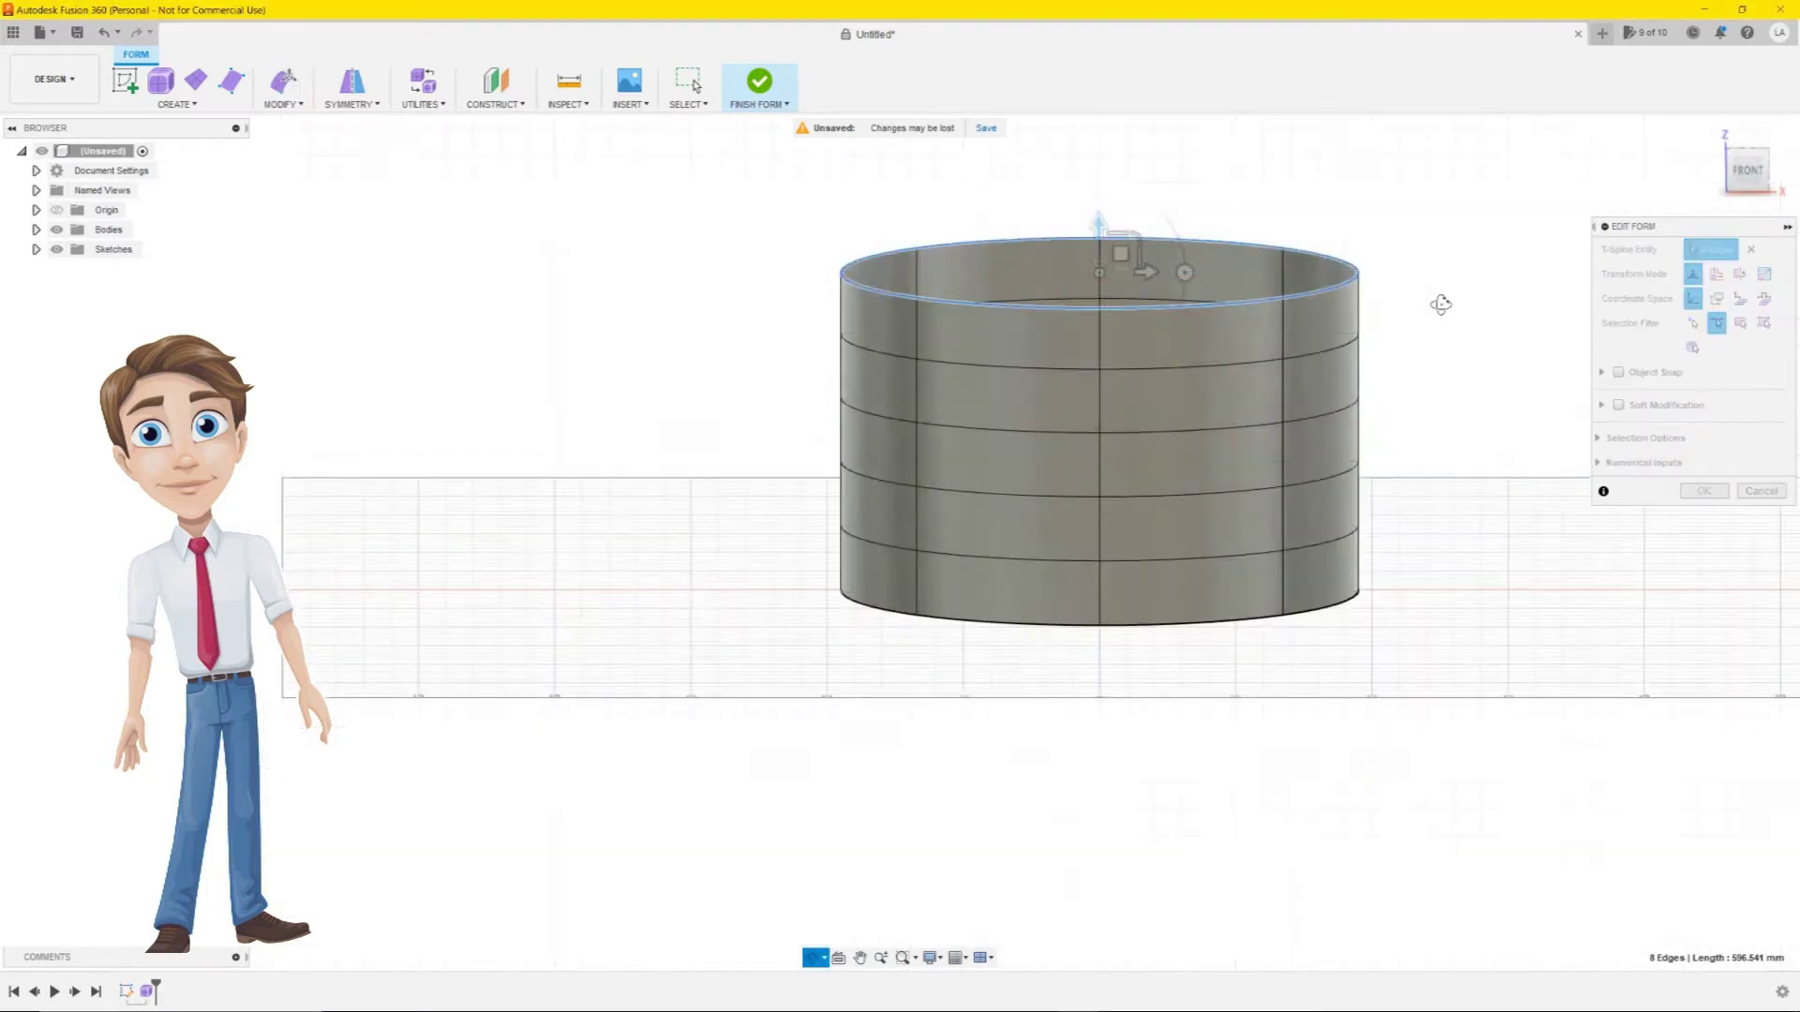
# Step: Shrink the bottom edge loop, widen the loop above it, and shrink and raise the next loop
pyautogui.keyDown('shift'); pyautogui.moveTo(1441, 304); pyautogui.dragTo(1435, 325, button='middle'); pyautogui.keyUp('shift')
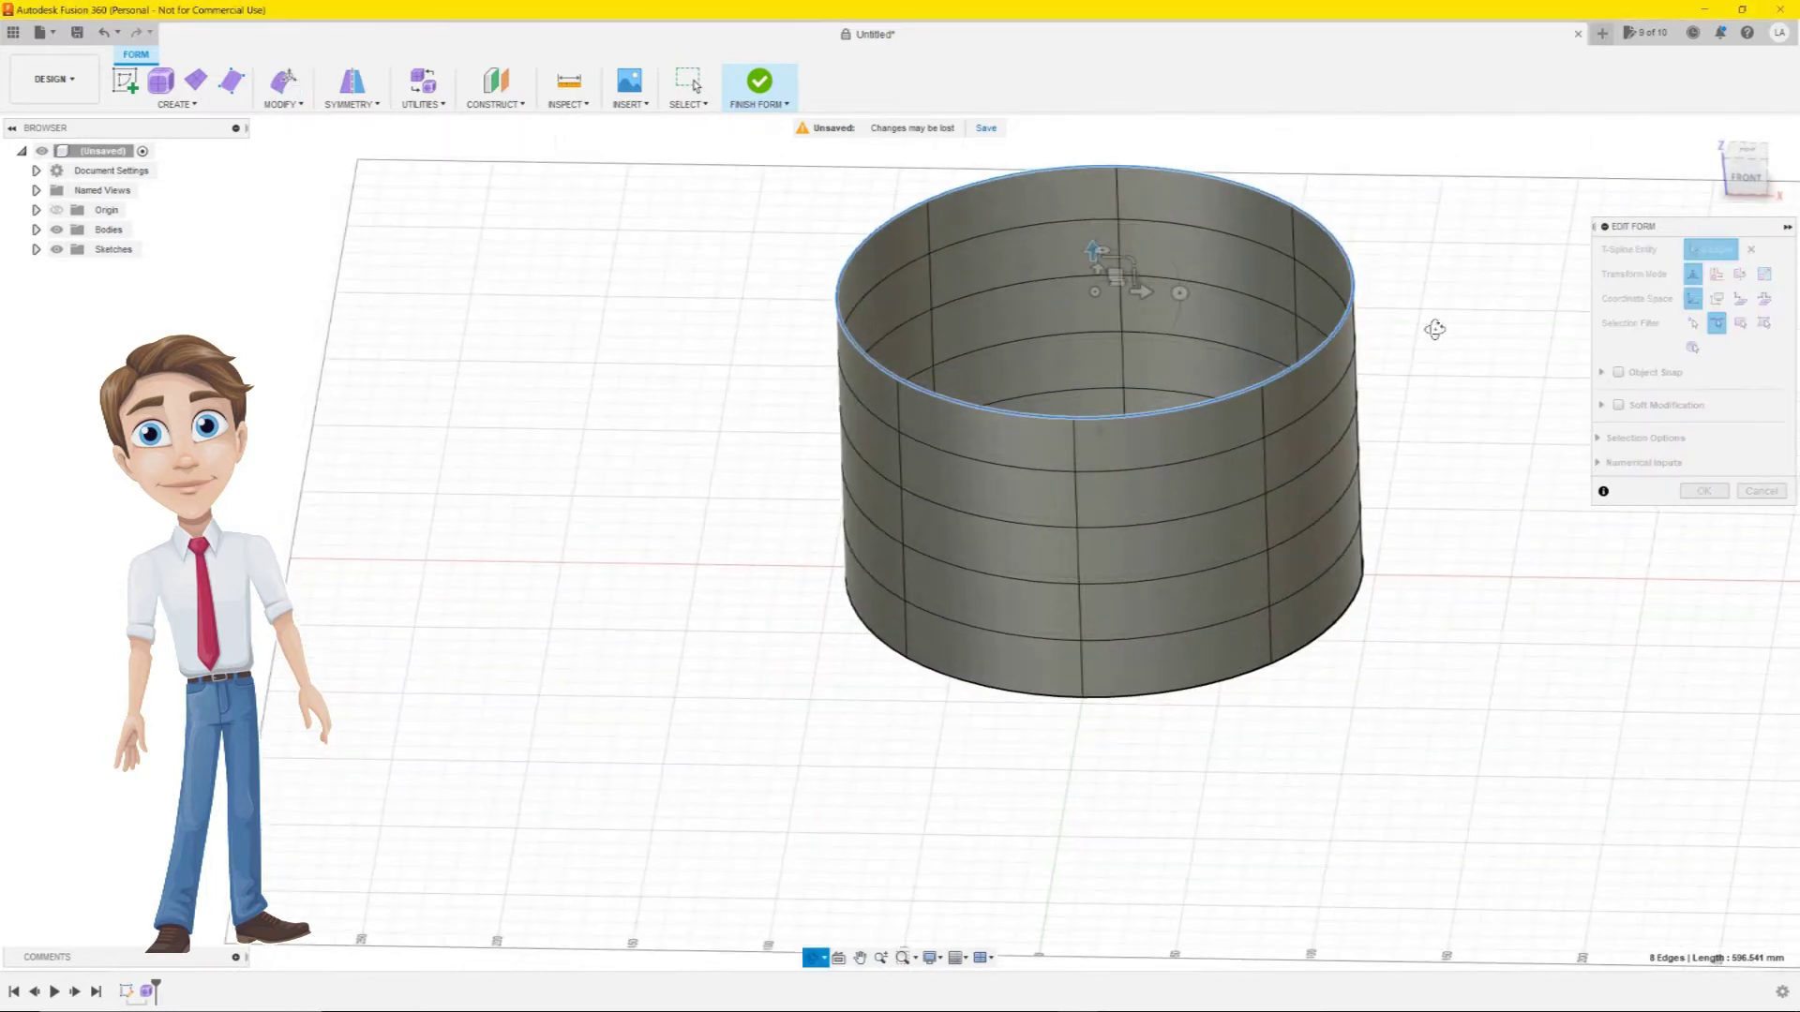
pyautogui.doubleClick(1060, 700)
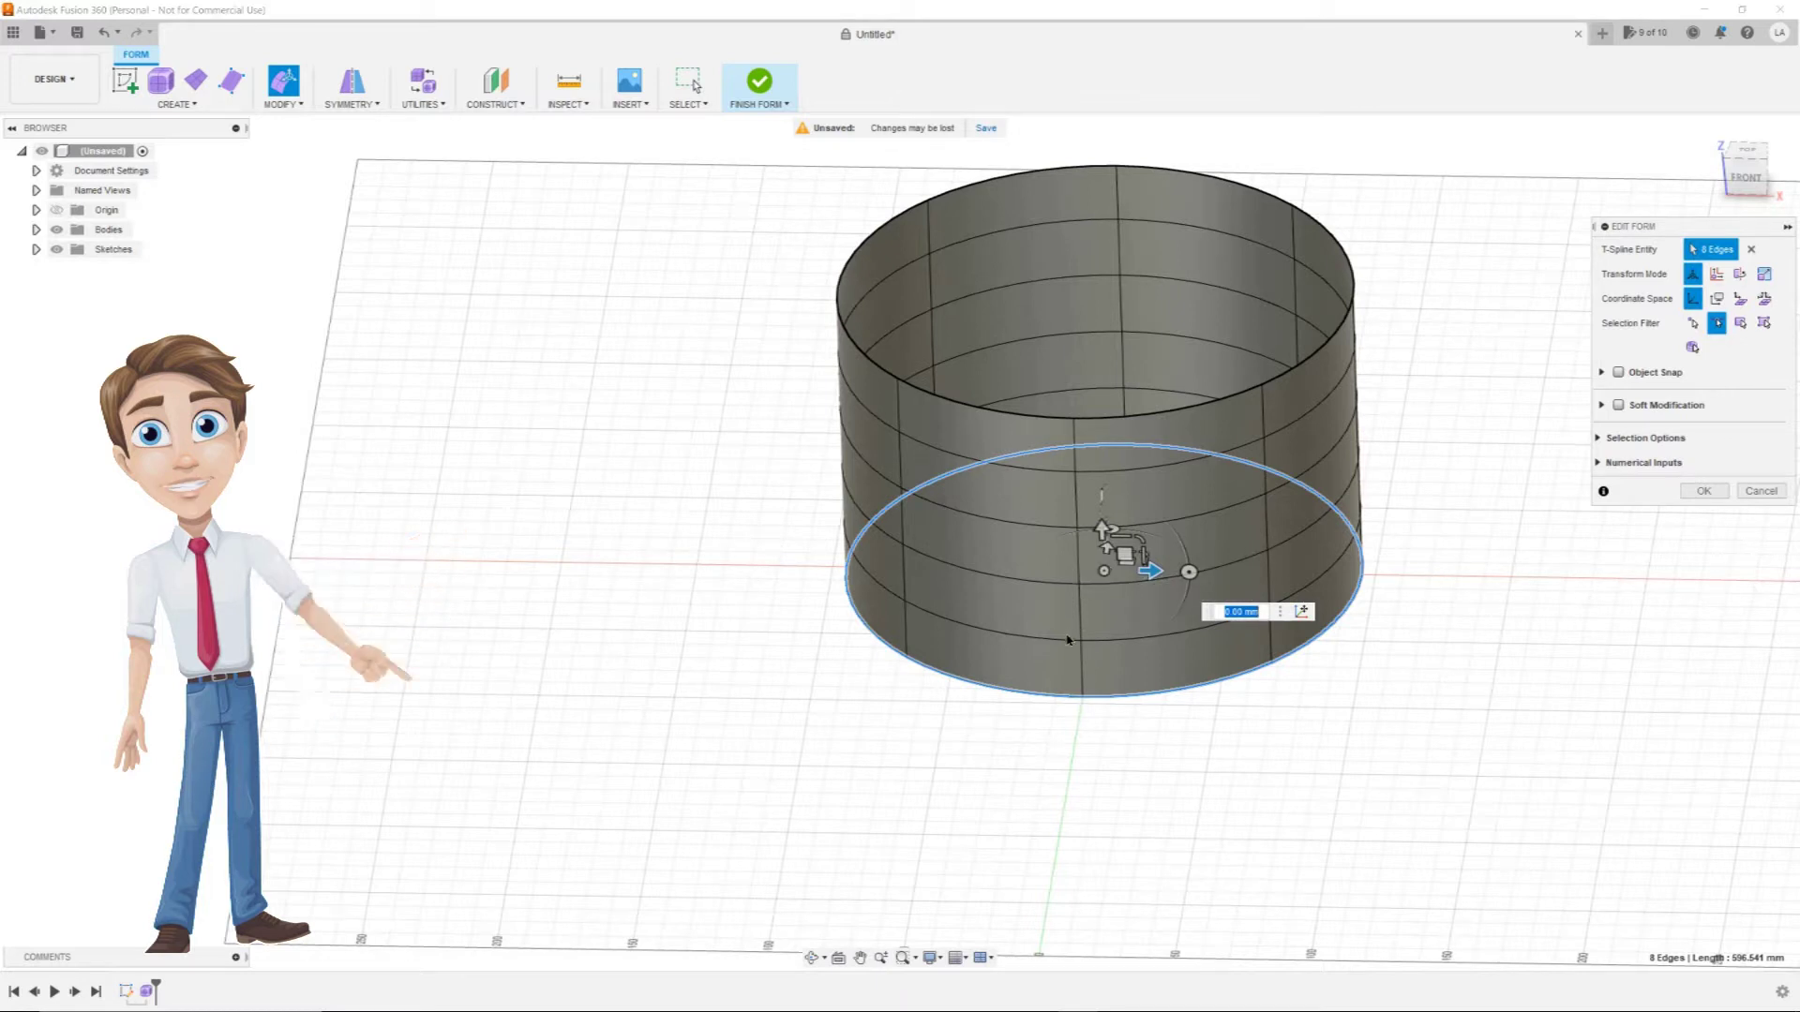
pyautogui.moveTo(1106, 573); pyautogui.dragTo(1104, 578)
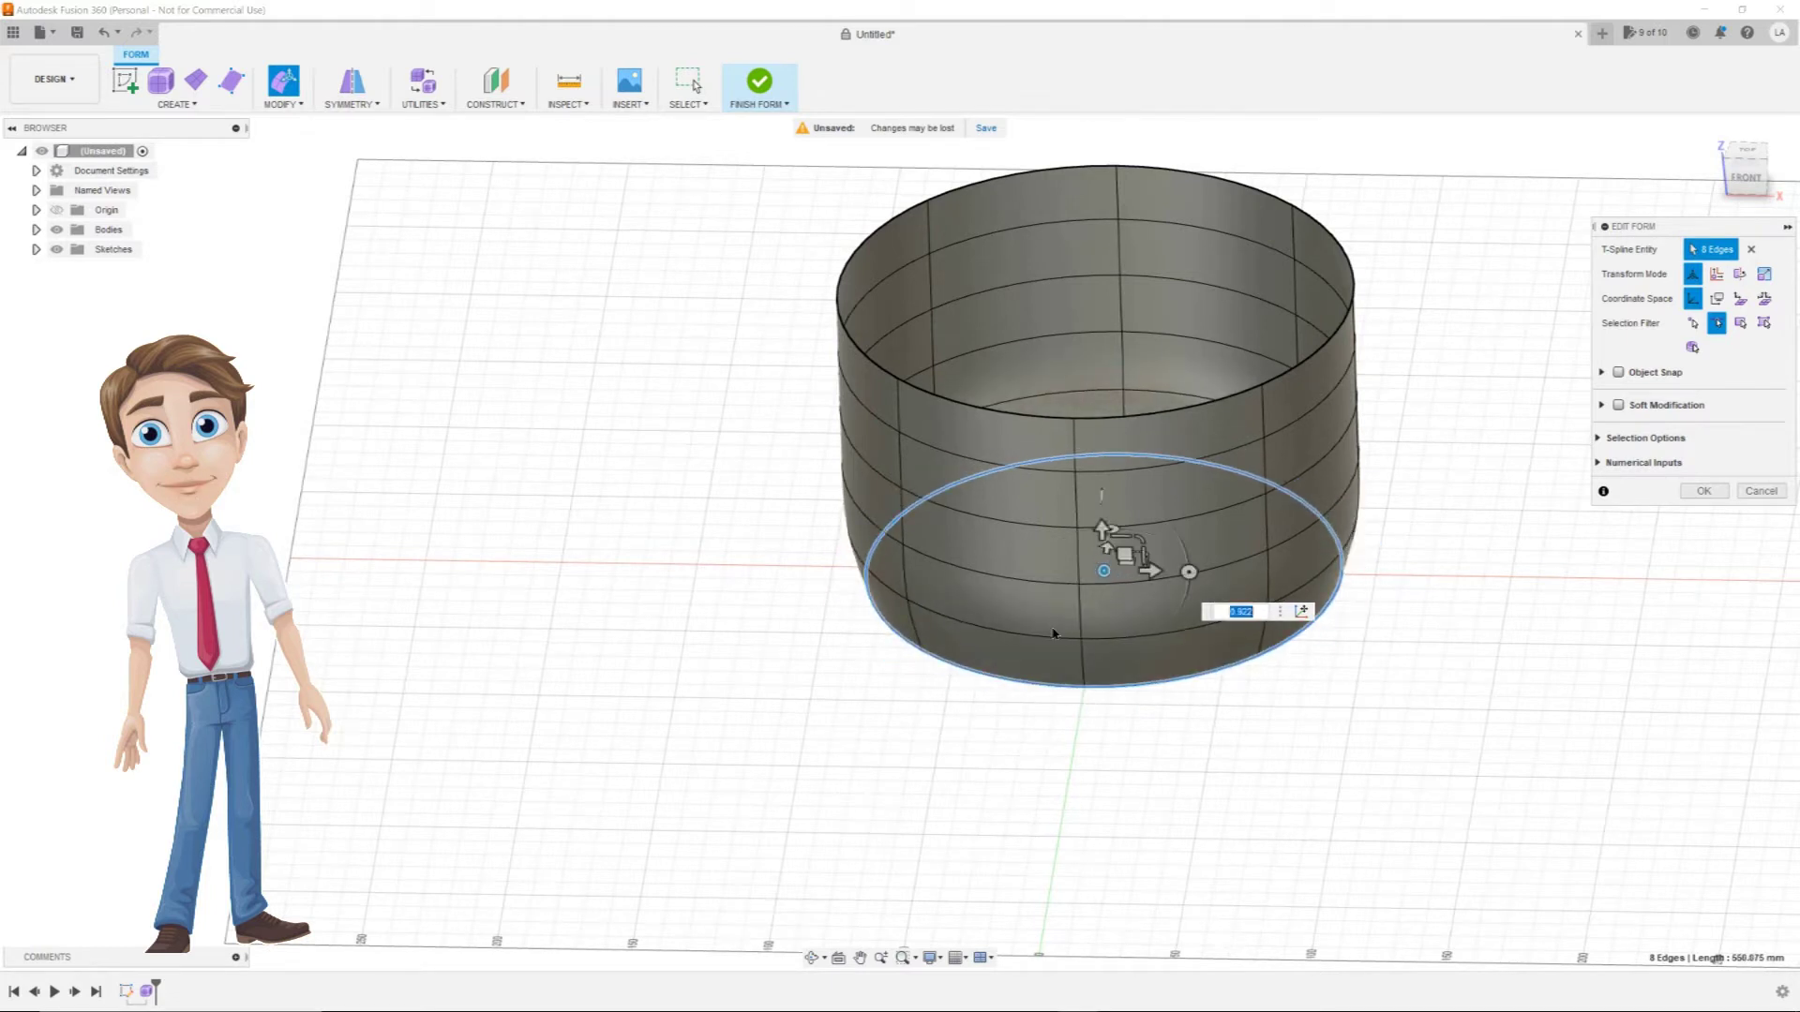
pyautogui.doubleClick(1062, 634)
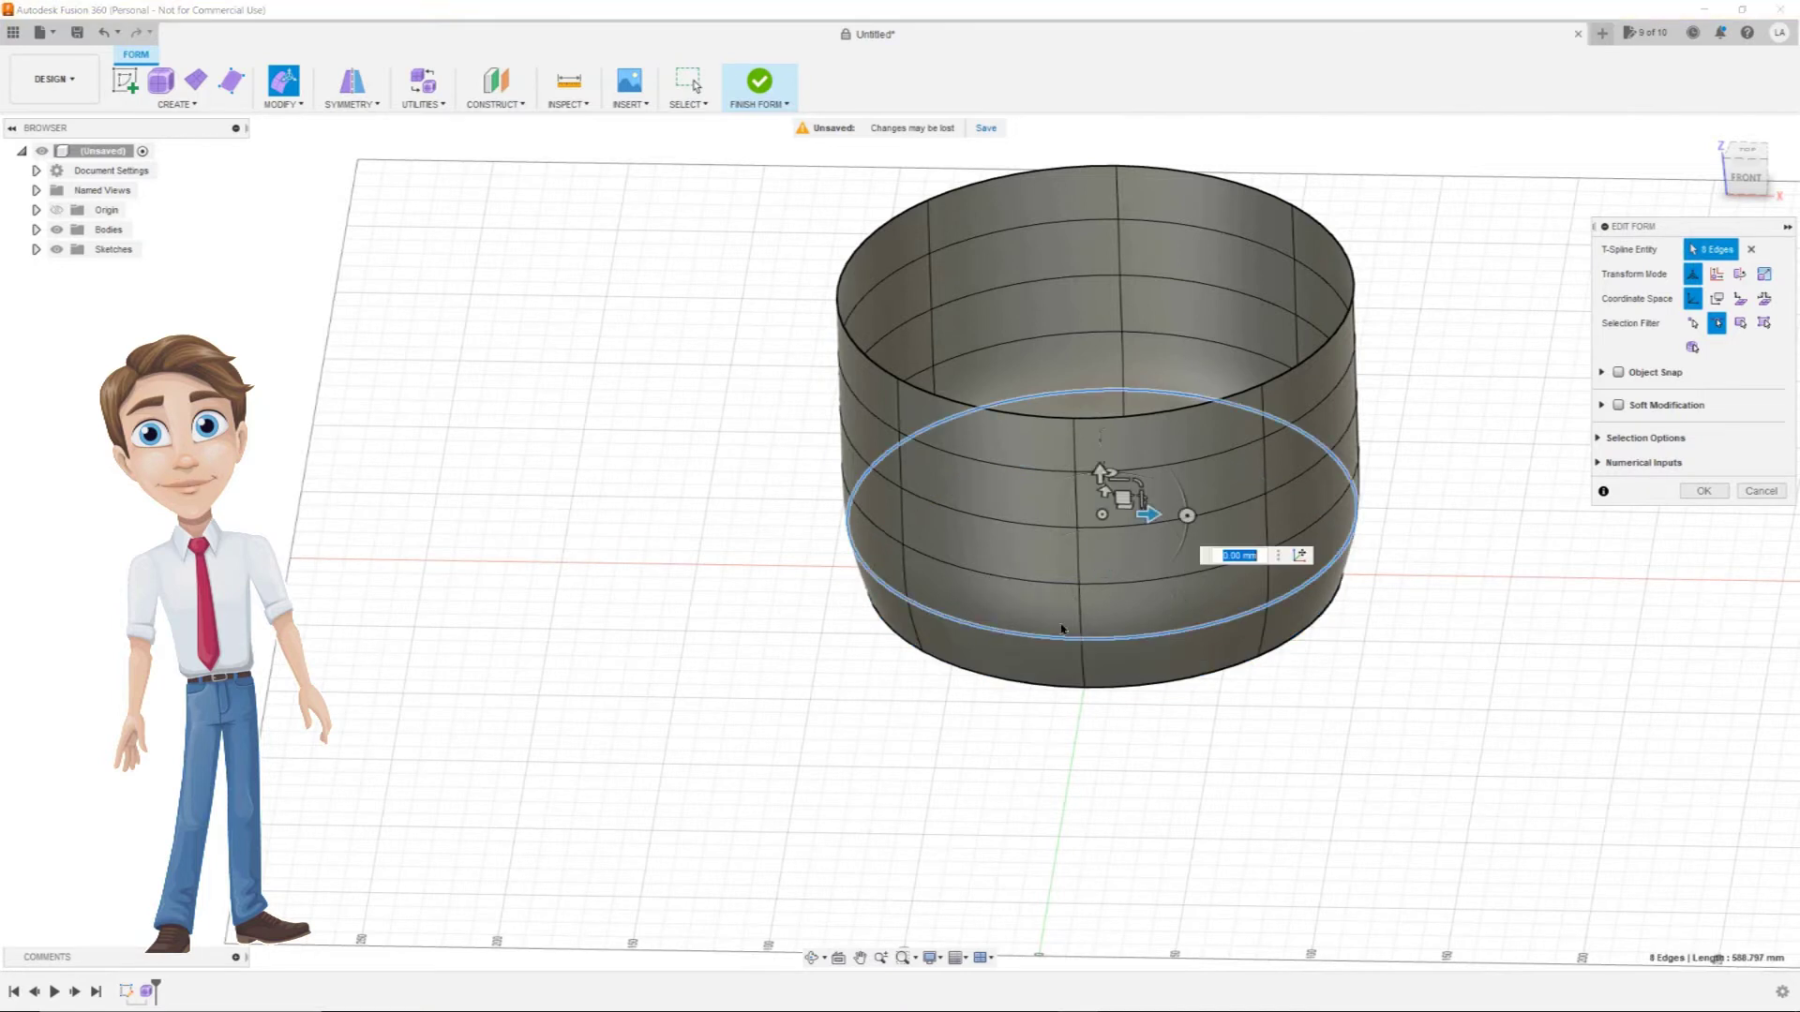
pyautogui.moveTo(1100, 515); pyautogui.dragTo(1098, 516)
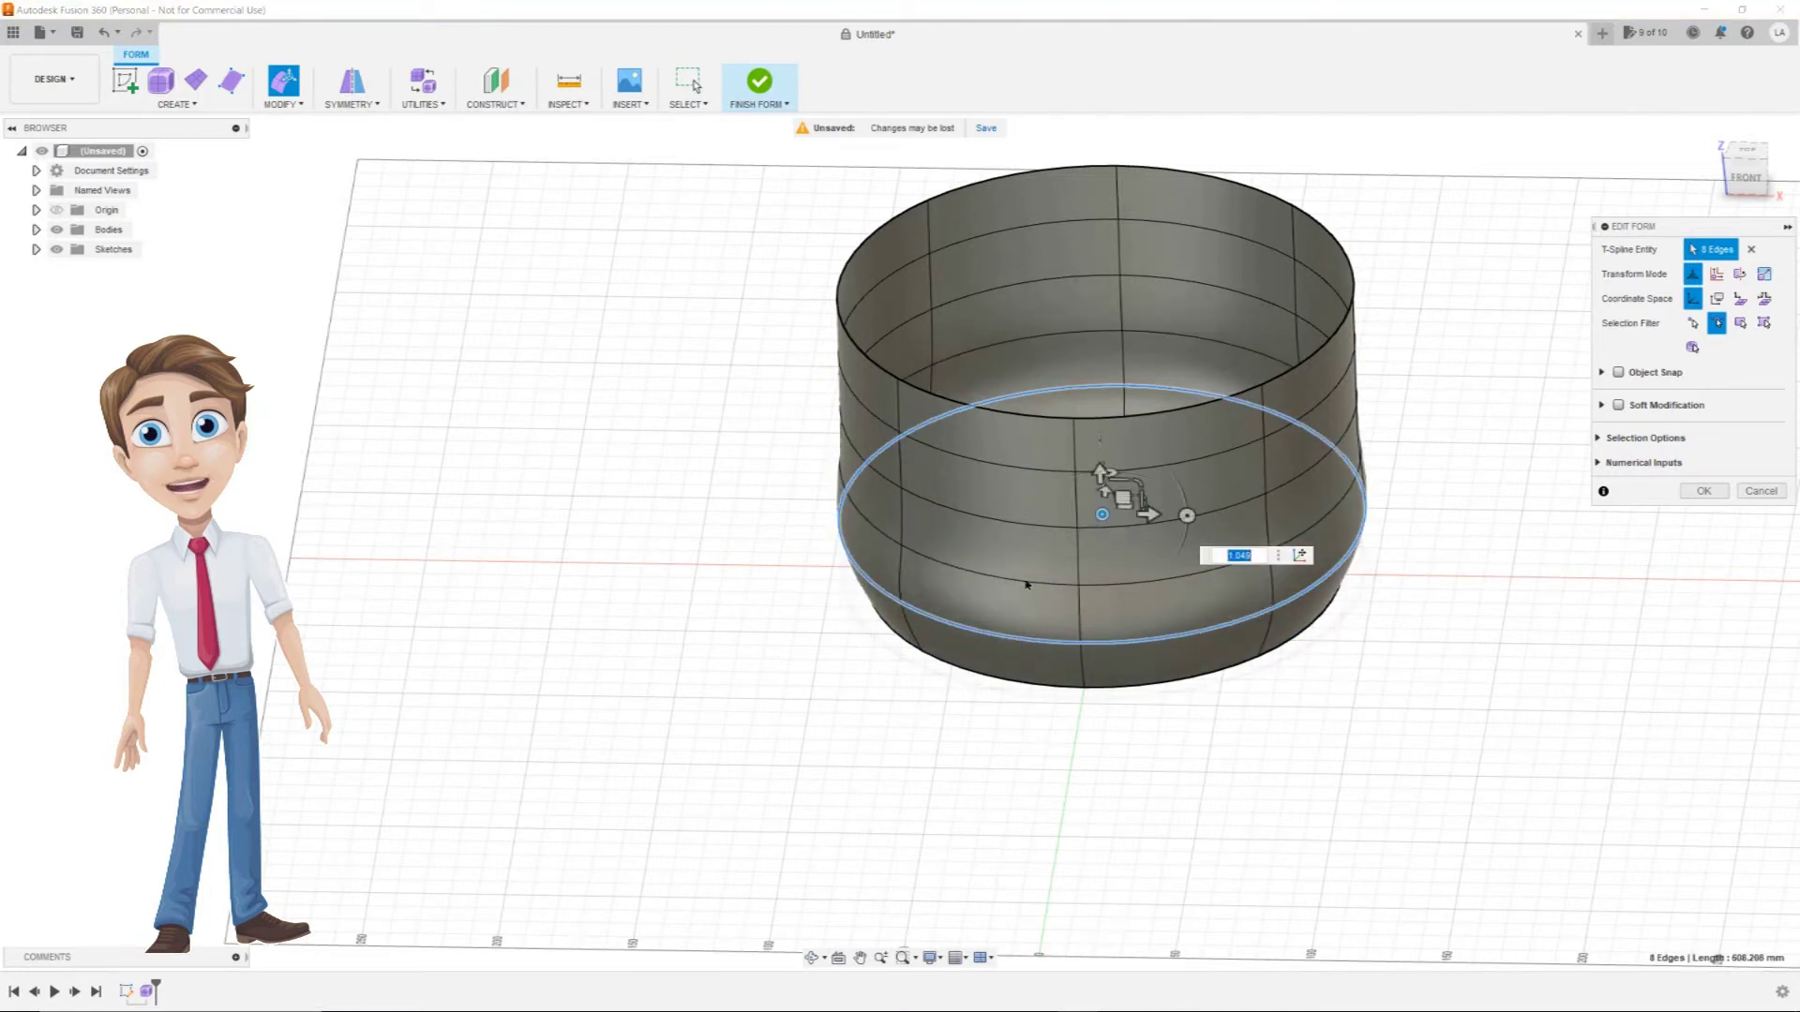
pyautogui.doubleClick(1022, 582)
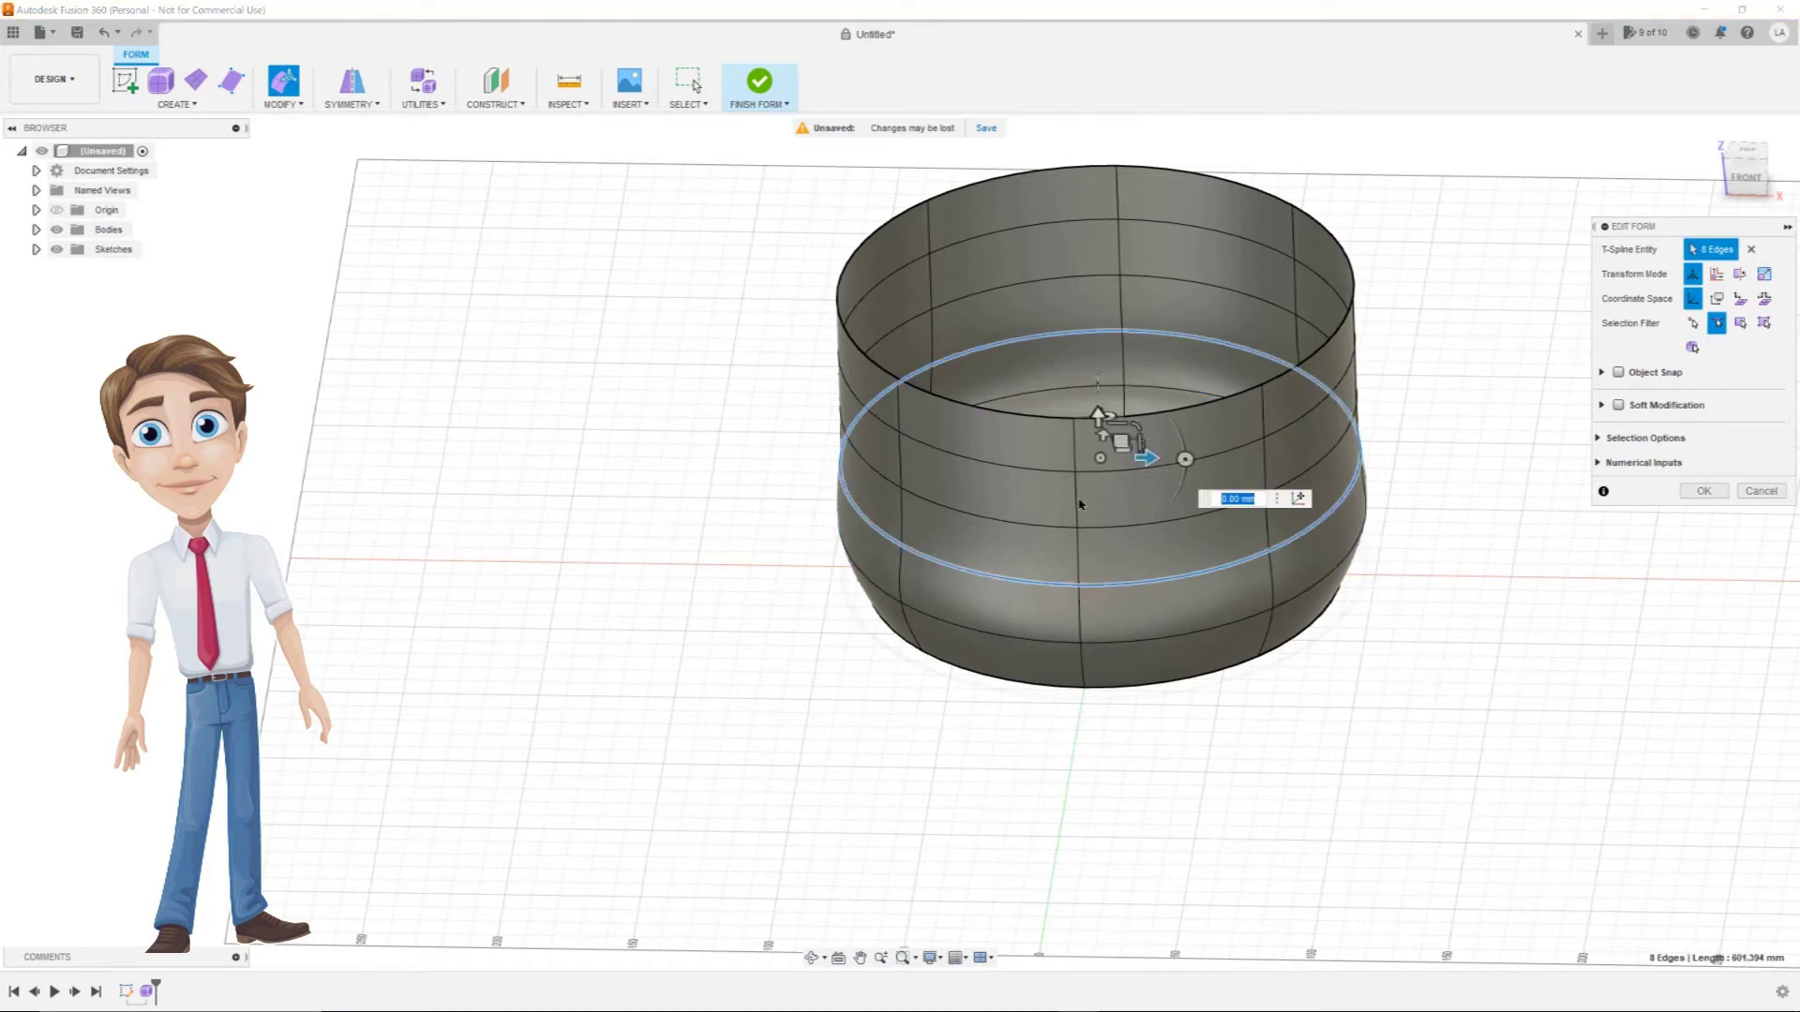
pyautogui.moveTo(1097, 457); pyautogui.dragTo(1099, 295)
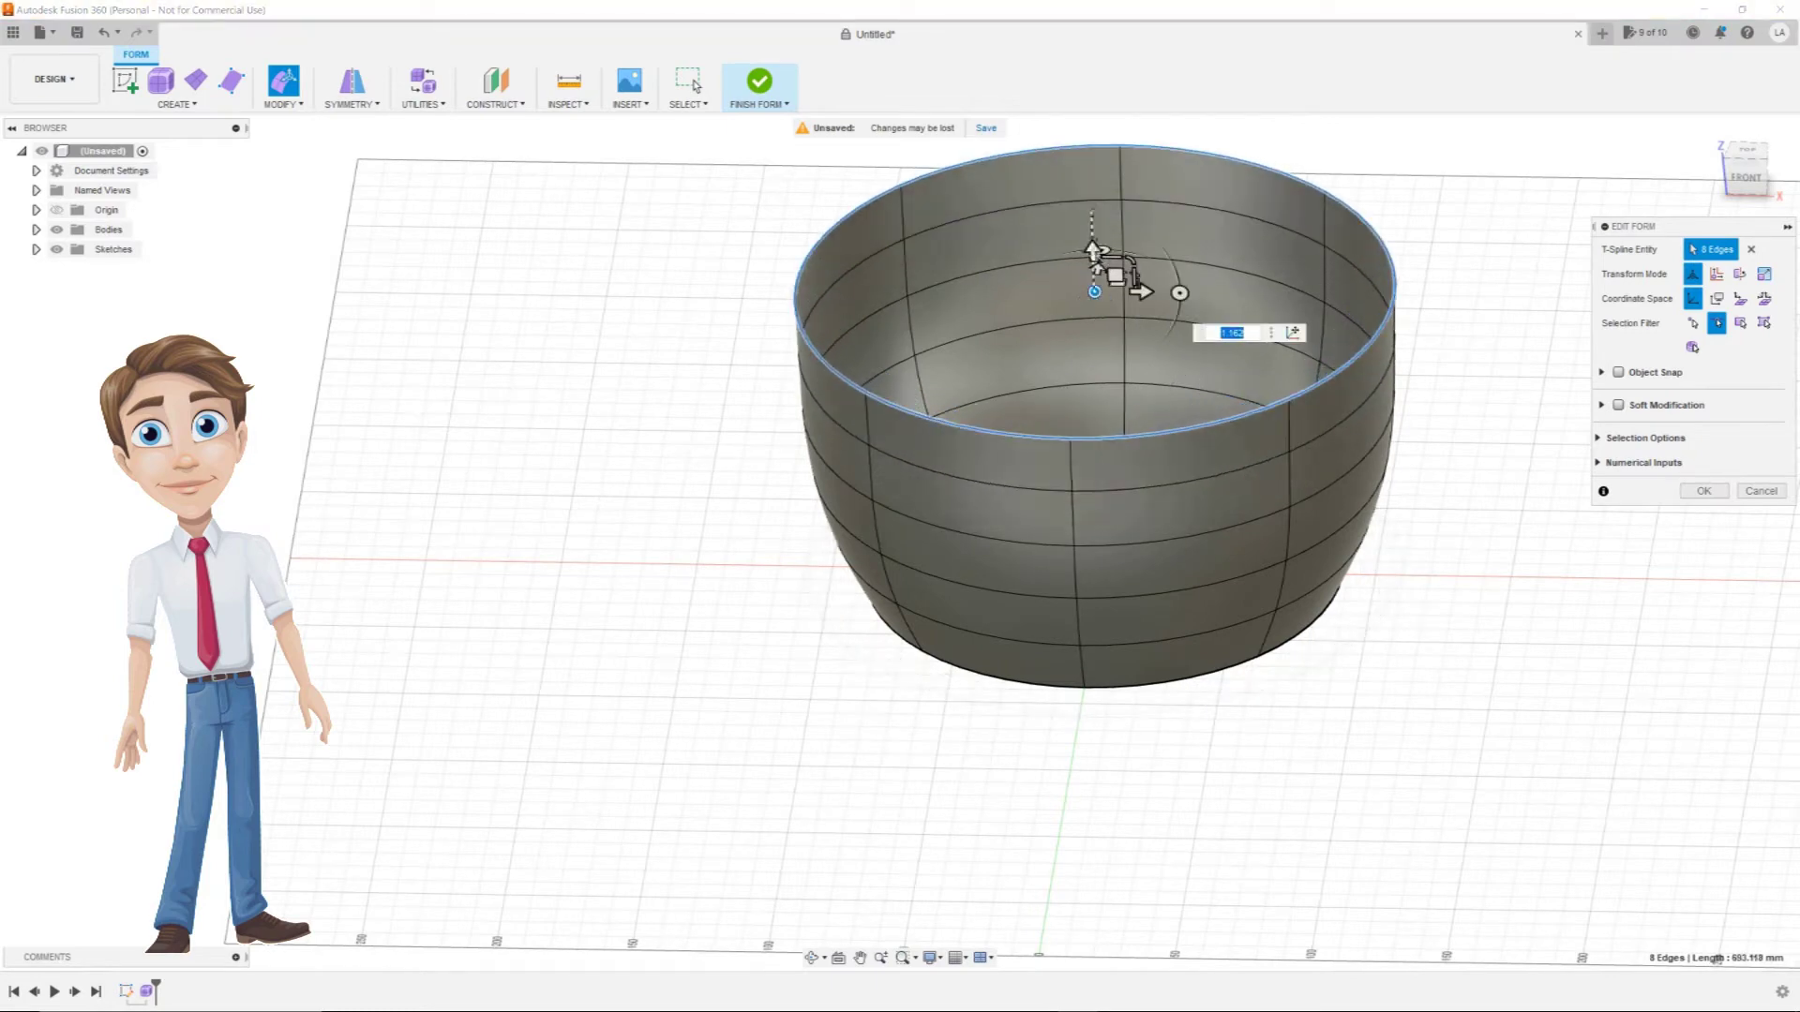
# Step: Raise the bottom and middle edge loops and scale the top rim loop wider
pyautogui.keyDown('shift'); pyautogui.moveTo(1094, 291); pyautogui.dragTo(916, 480, button='middle'); pyautogui.keyUp('shift')
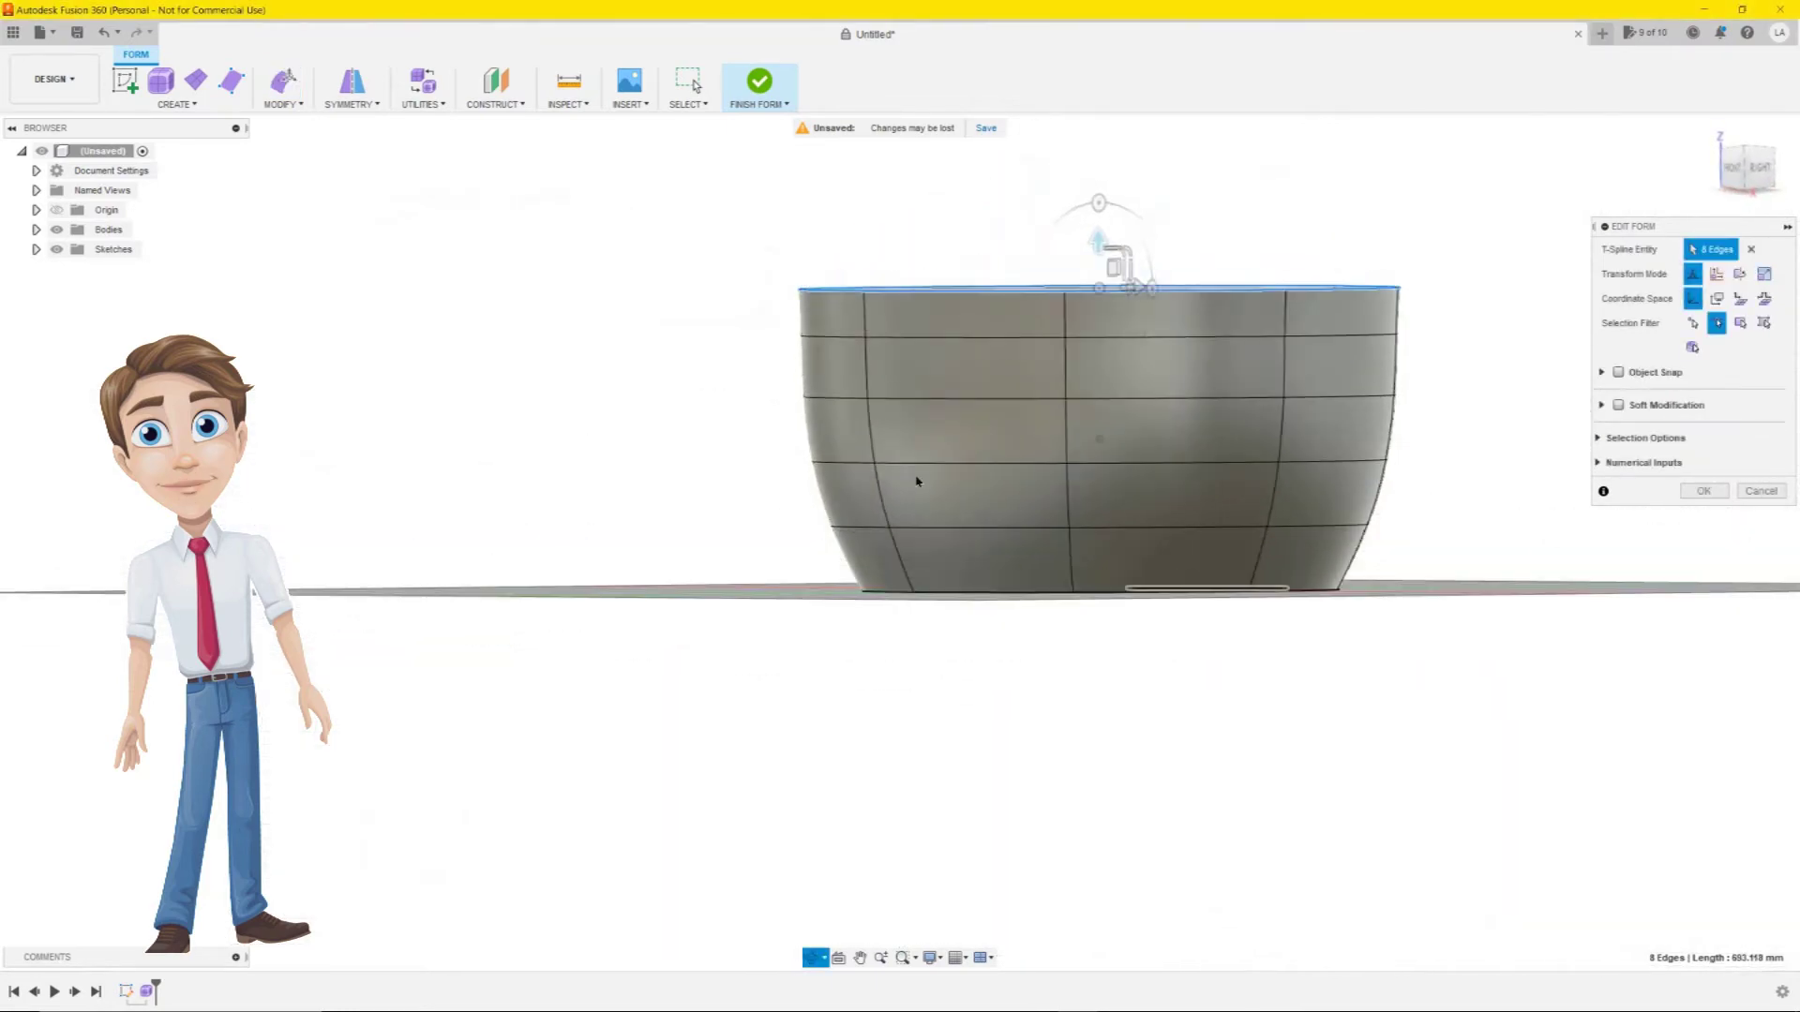
pyautogui.doubleClick(1037, 590)
pyautogui.moveTo(1105, 562); pyautogui.dragTo(1102, 520)
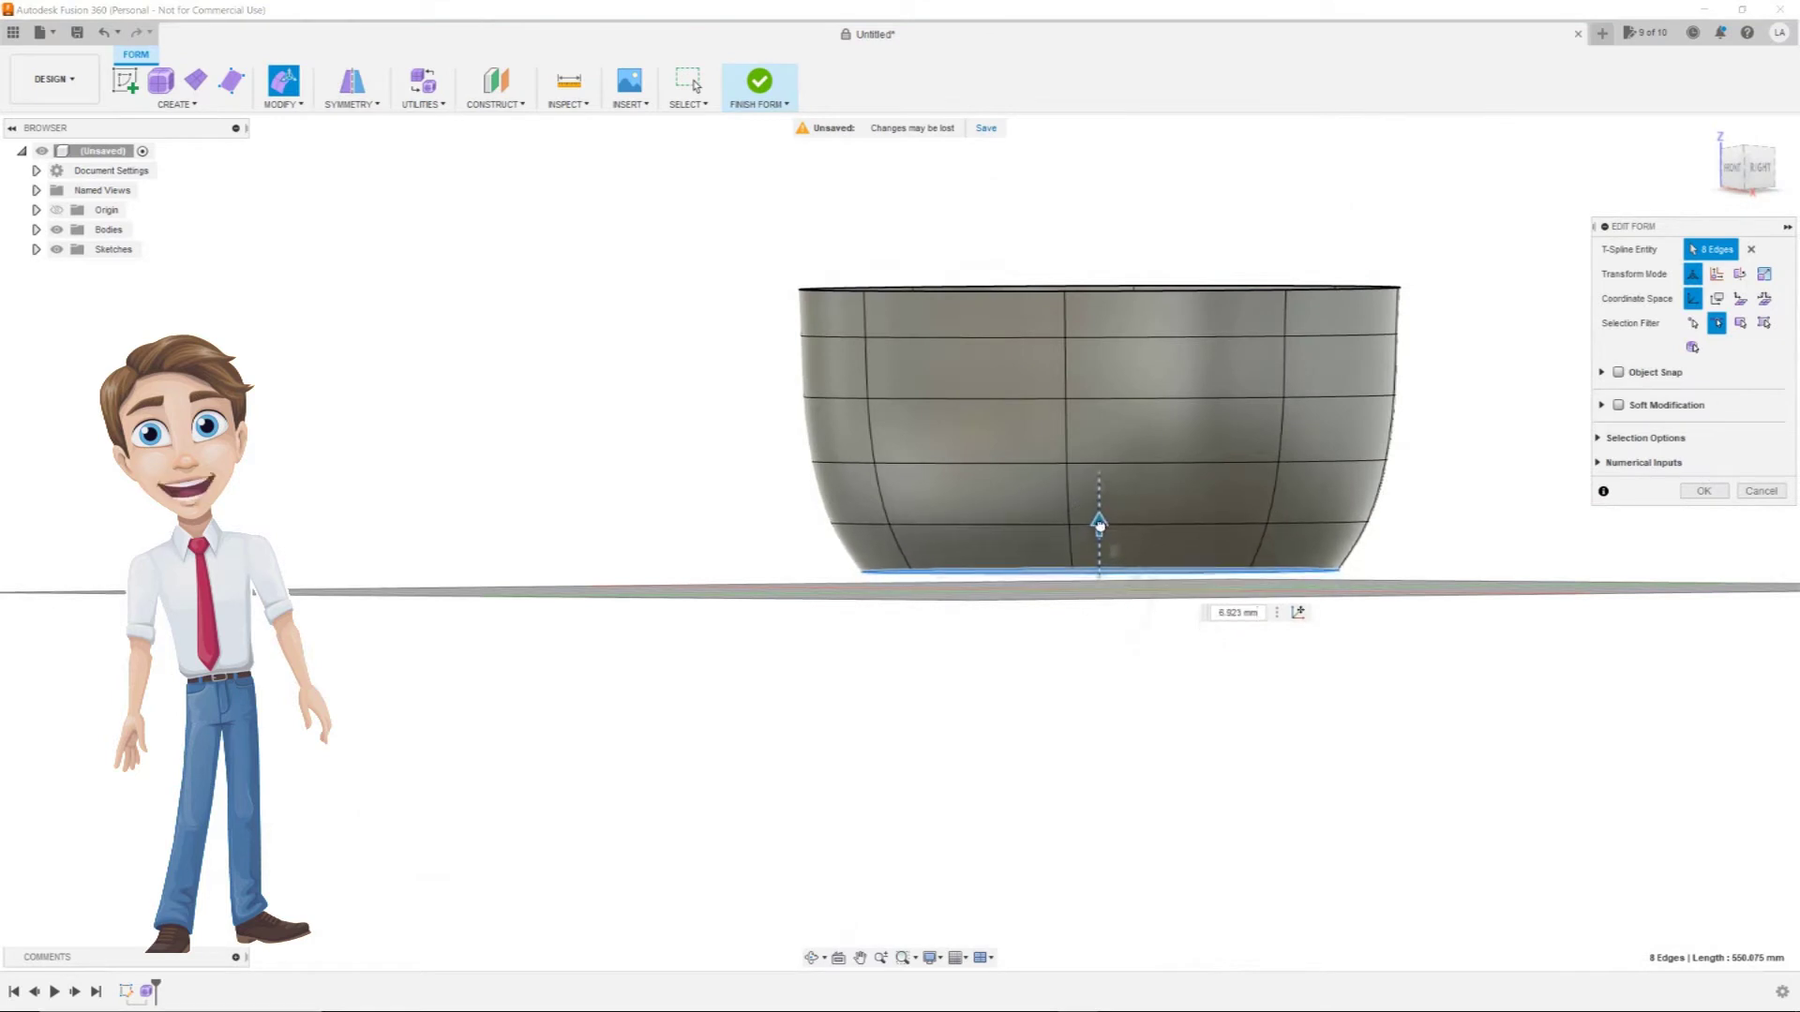
pyautogui.doubleClick(843, 398)
pyautogui.moveTo(1096, 399); pyautogui.dragTo(1102, 333)
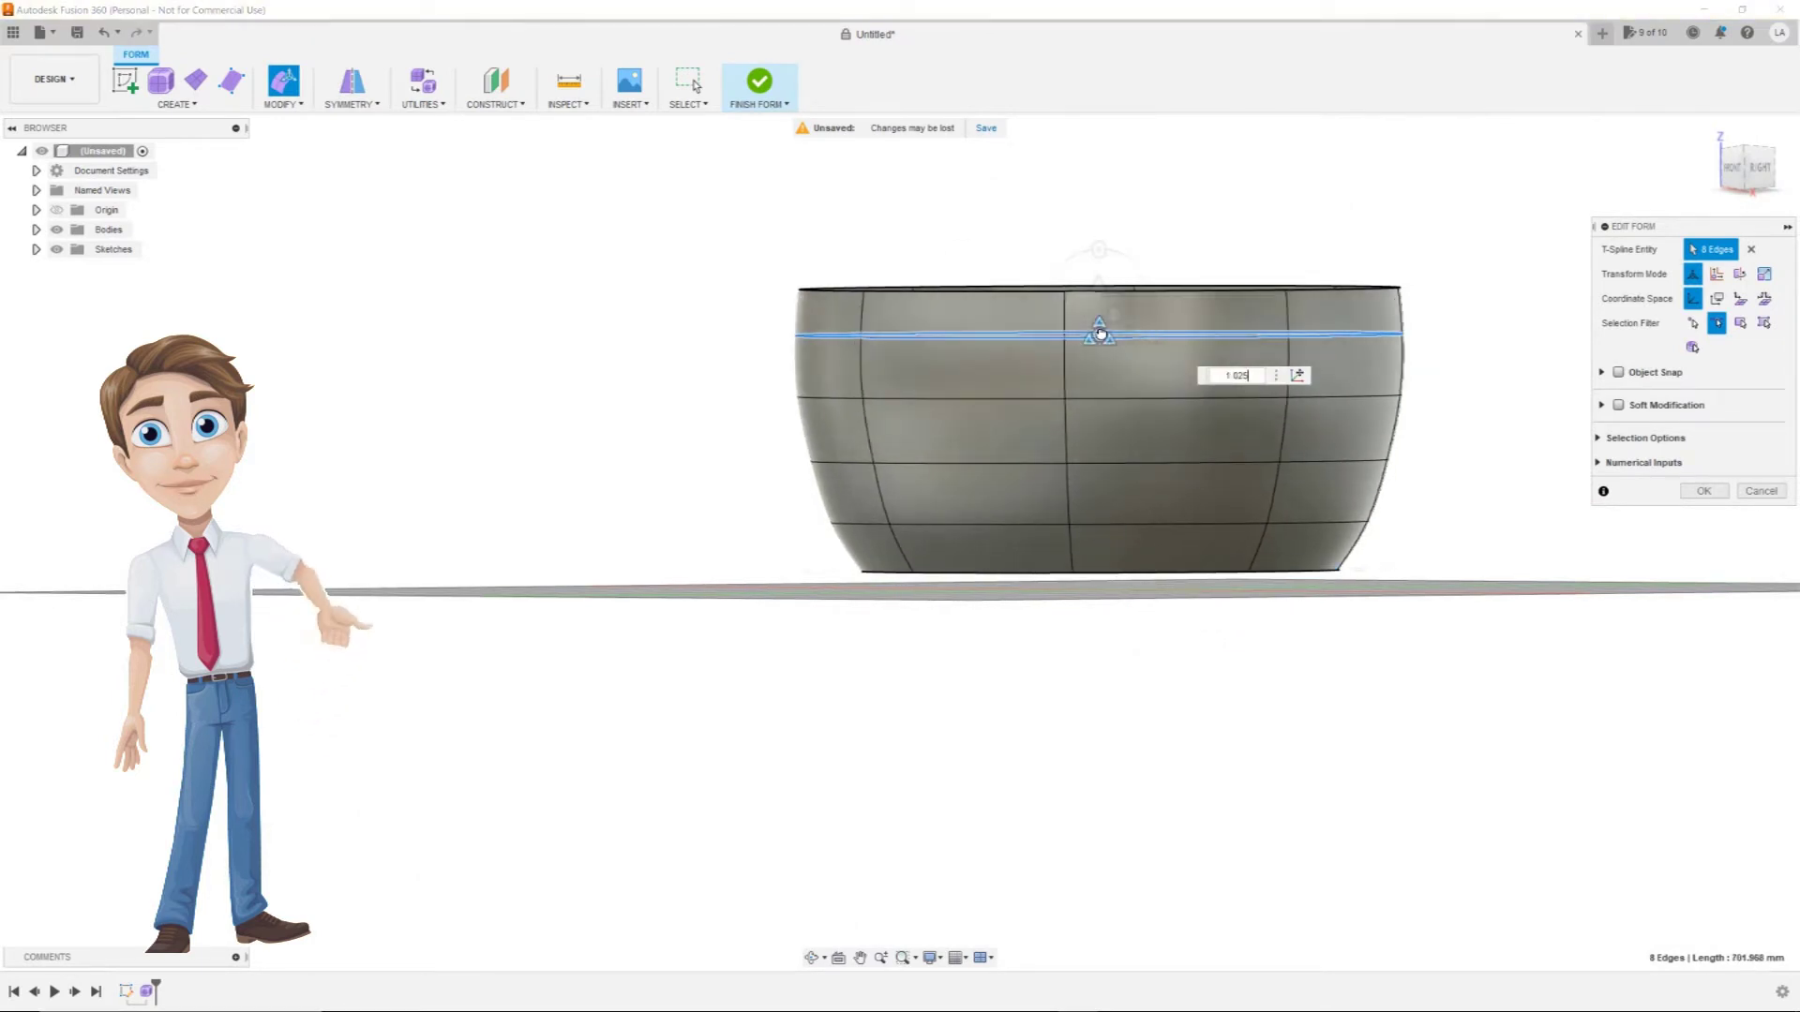
pyautogui.doubleClick(1058, 294)
pyautogui.moveTo(1115, 269); pyautogui.dragTo(1139, 272)
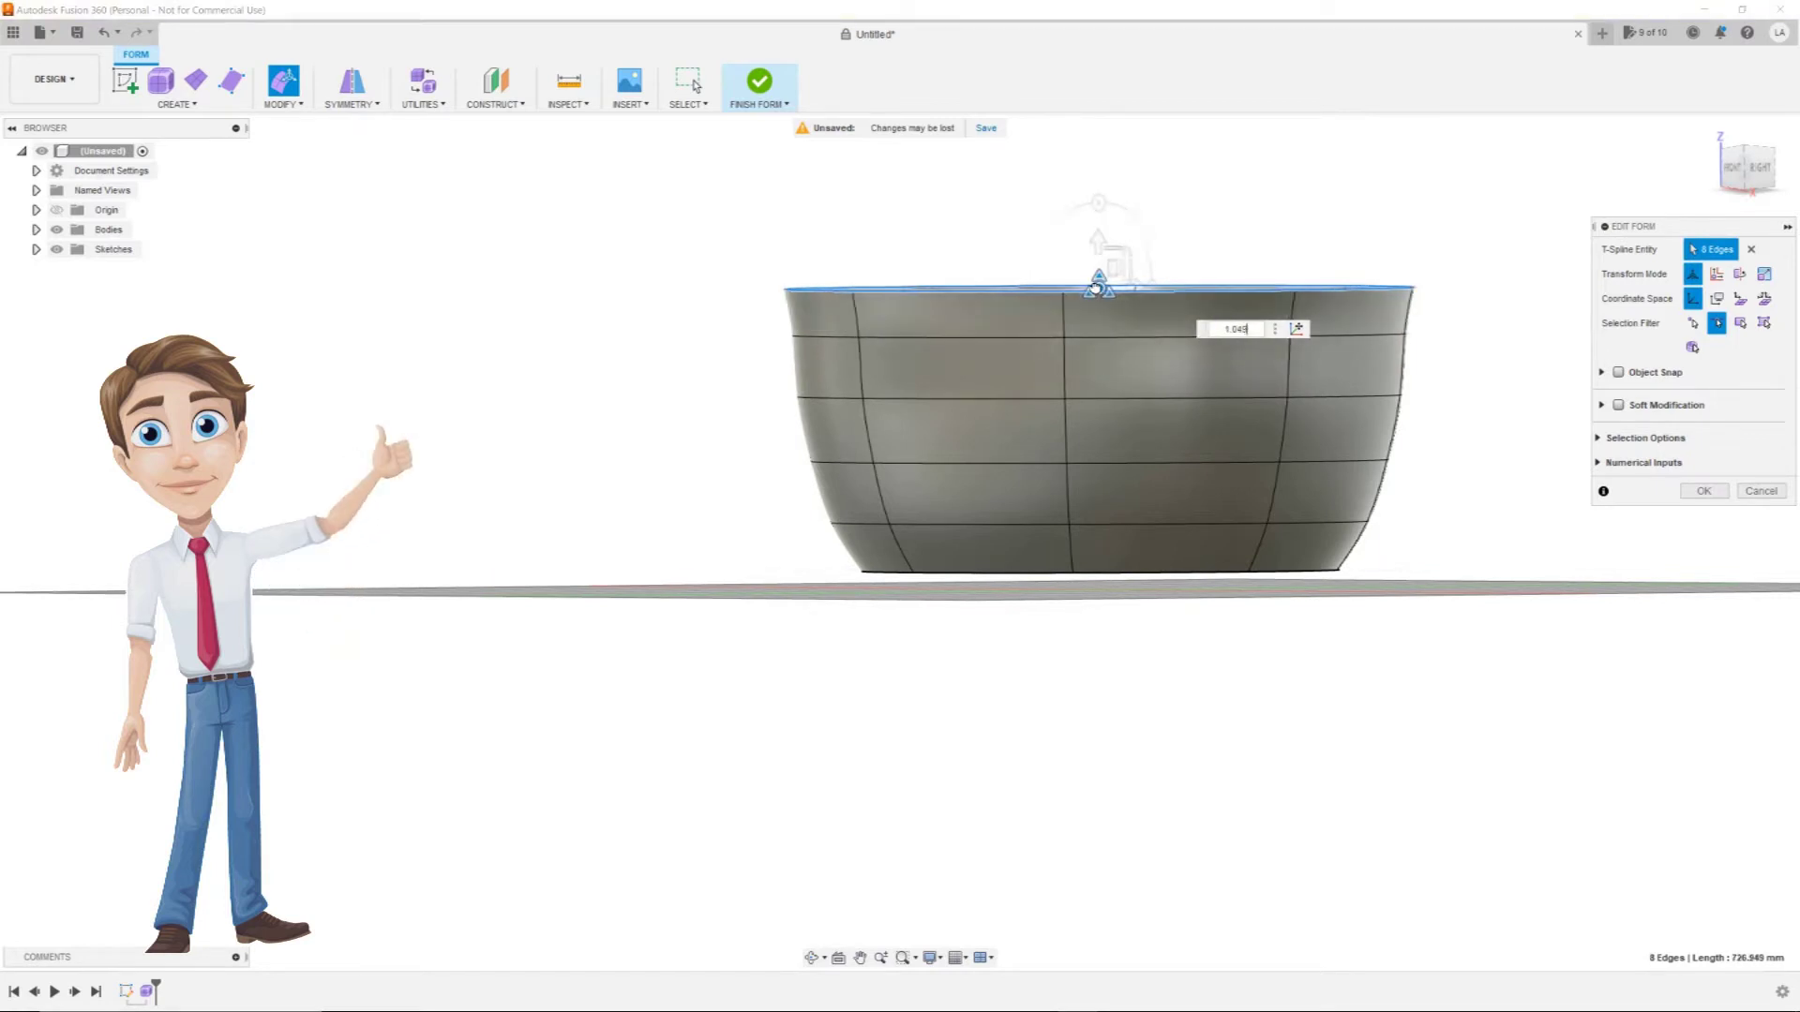
pyautogui.keyDown('shift'); pyautogui.moveTo(904, 253); pyautogui.dragTo(1312, 354, button='middle'); pyautogui.keyUp('shift')
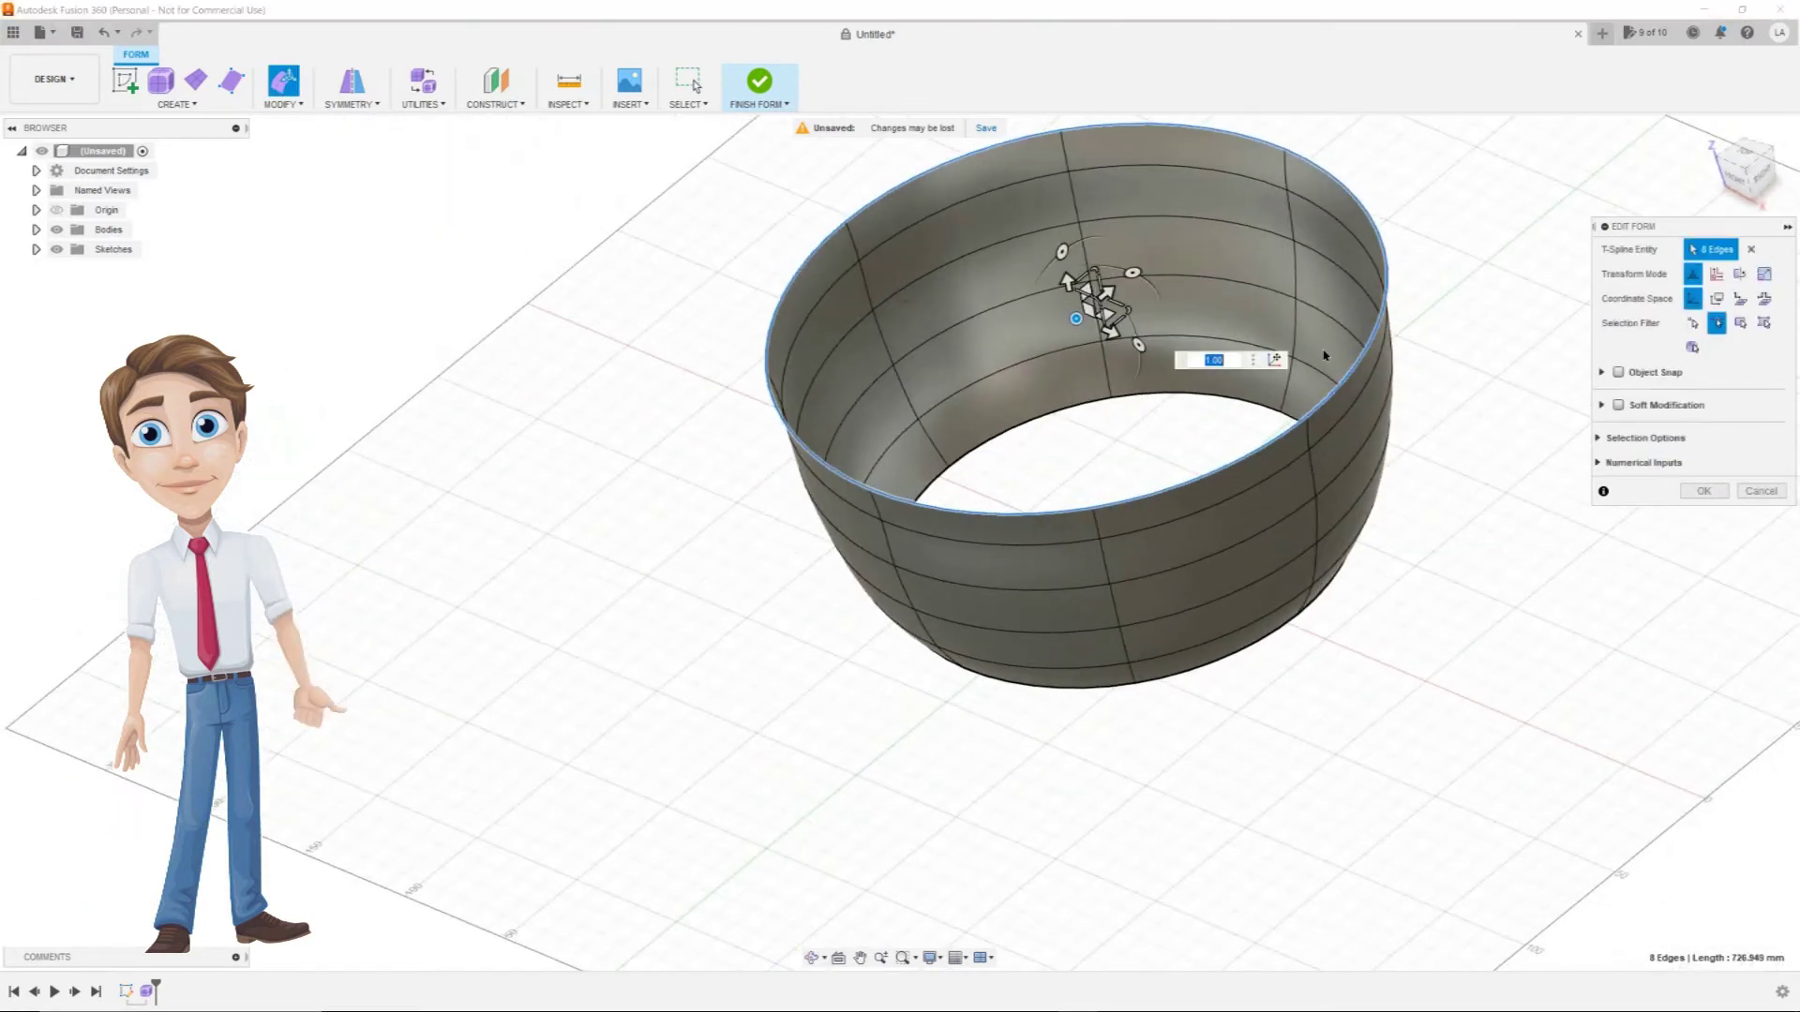
# Step: Accept the Edit Form changes and select the bowl's open bottom edge loop
pyautogui.click(1704, 491)
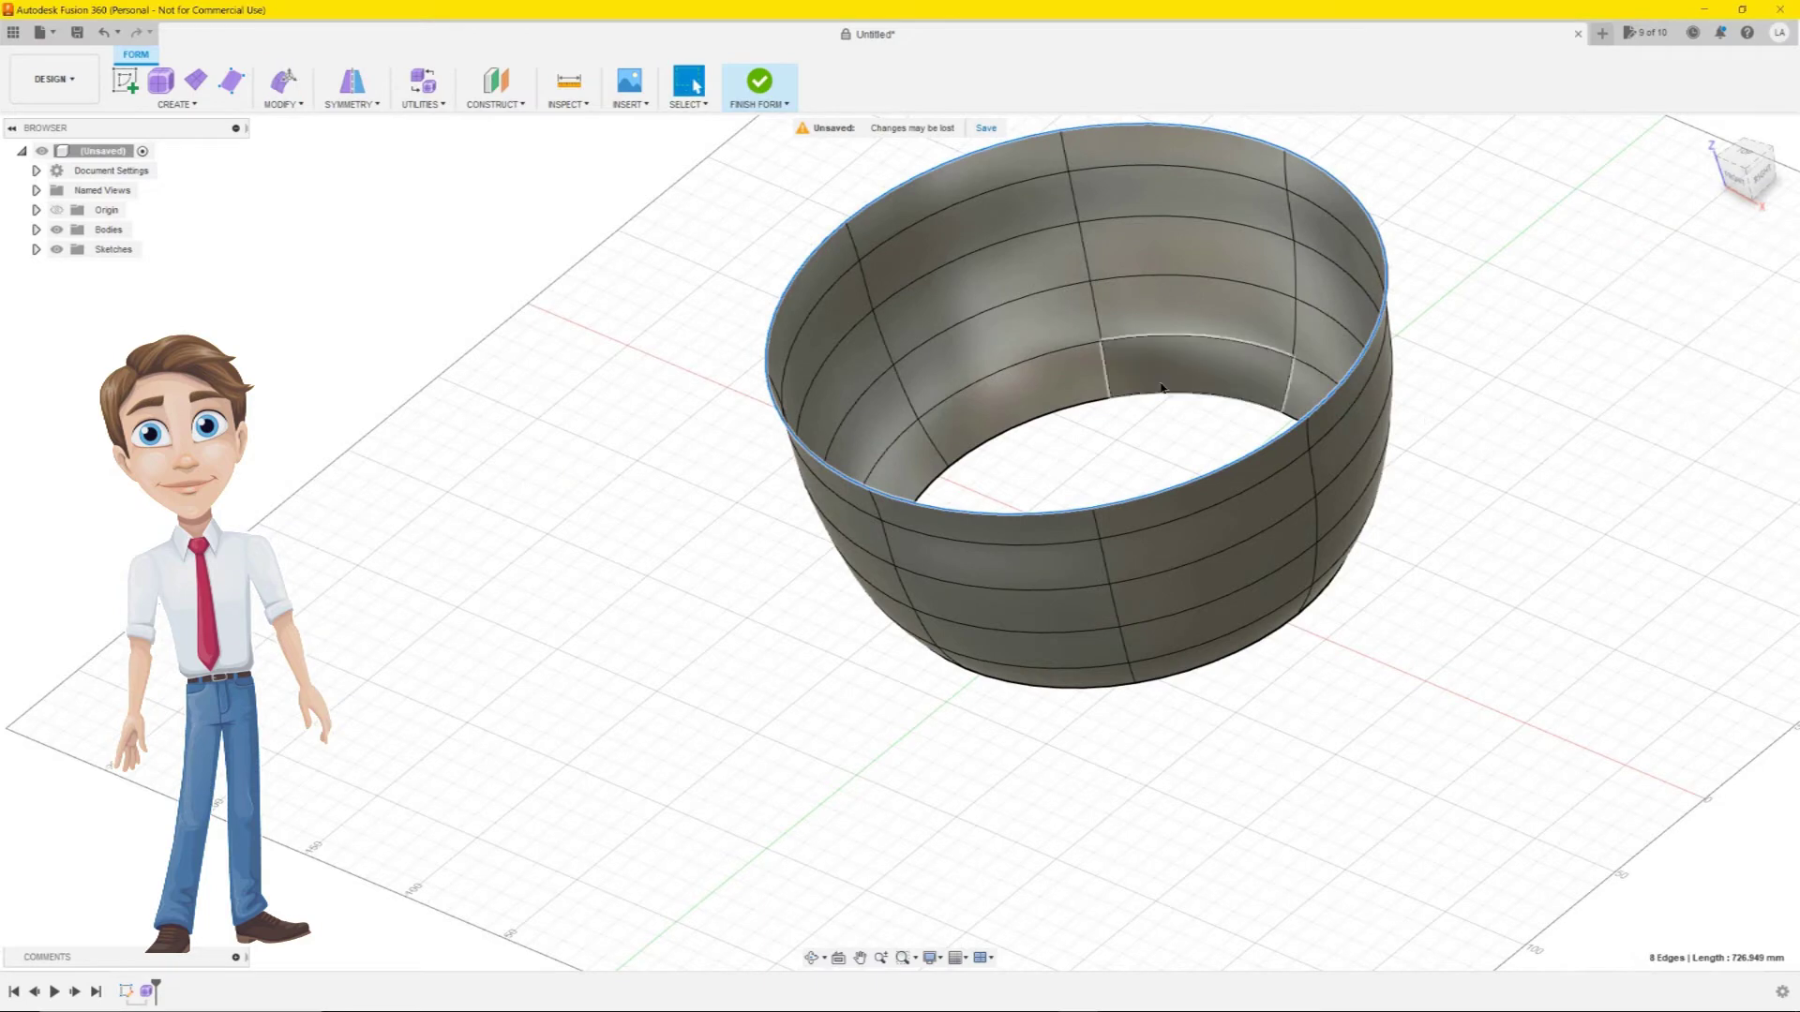
pyautogui.keyDown('shift'); pyautogui.moveTo(1172, 400); pyautogui.dragTo(1140, 320, button='middle'); pyautogui.keyUp('shift')
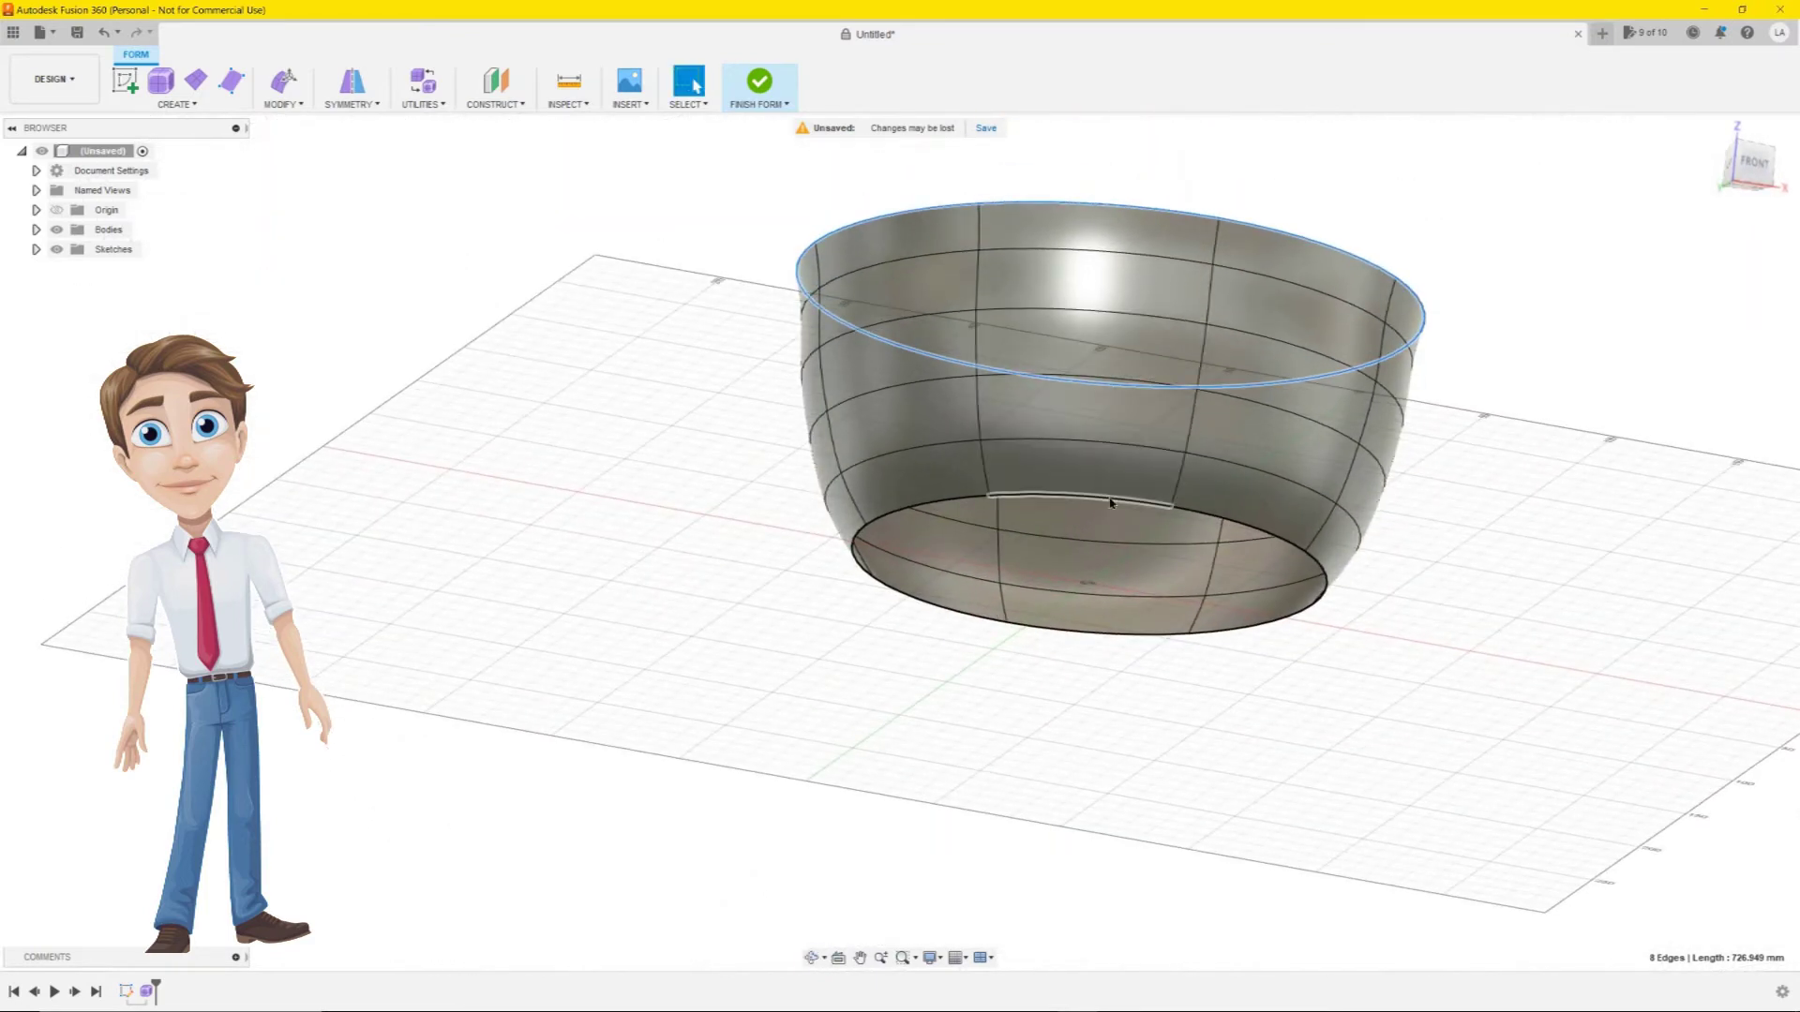
pyautogui.doubleClick(1110, 503)
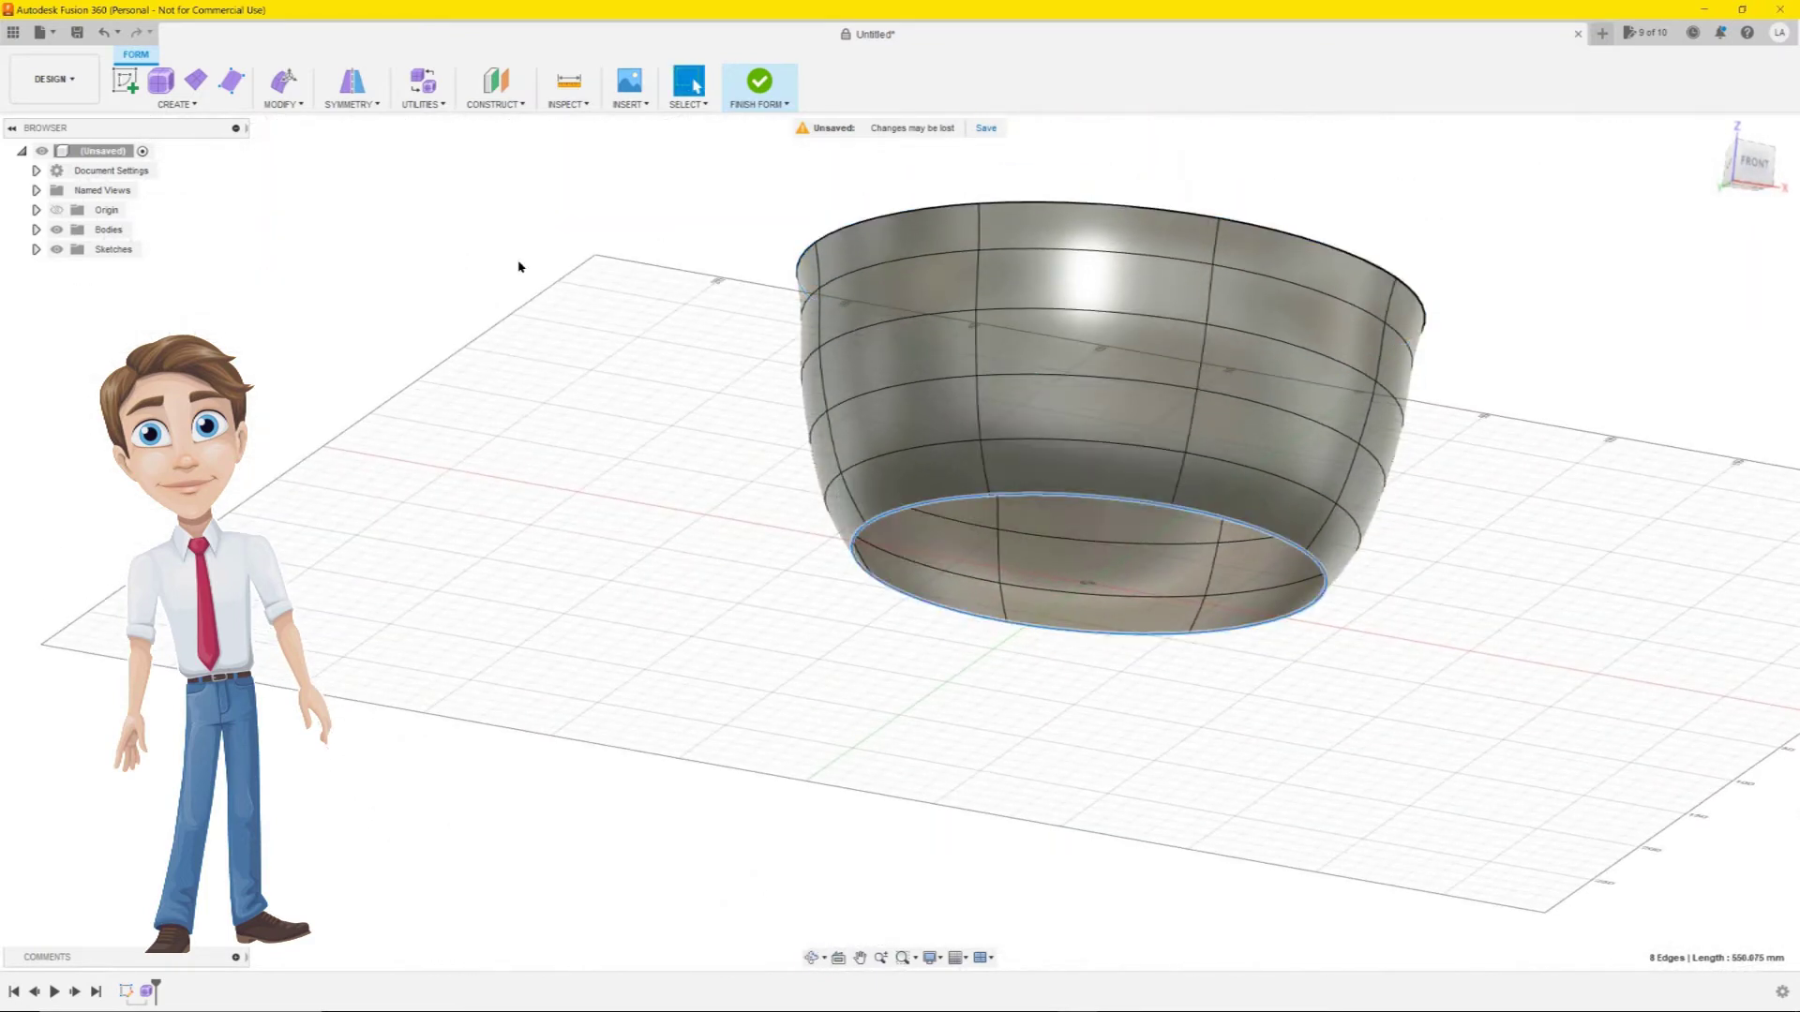
pyautogui.click(284, 105)
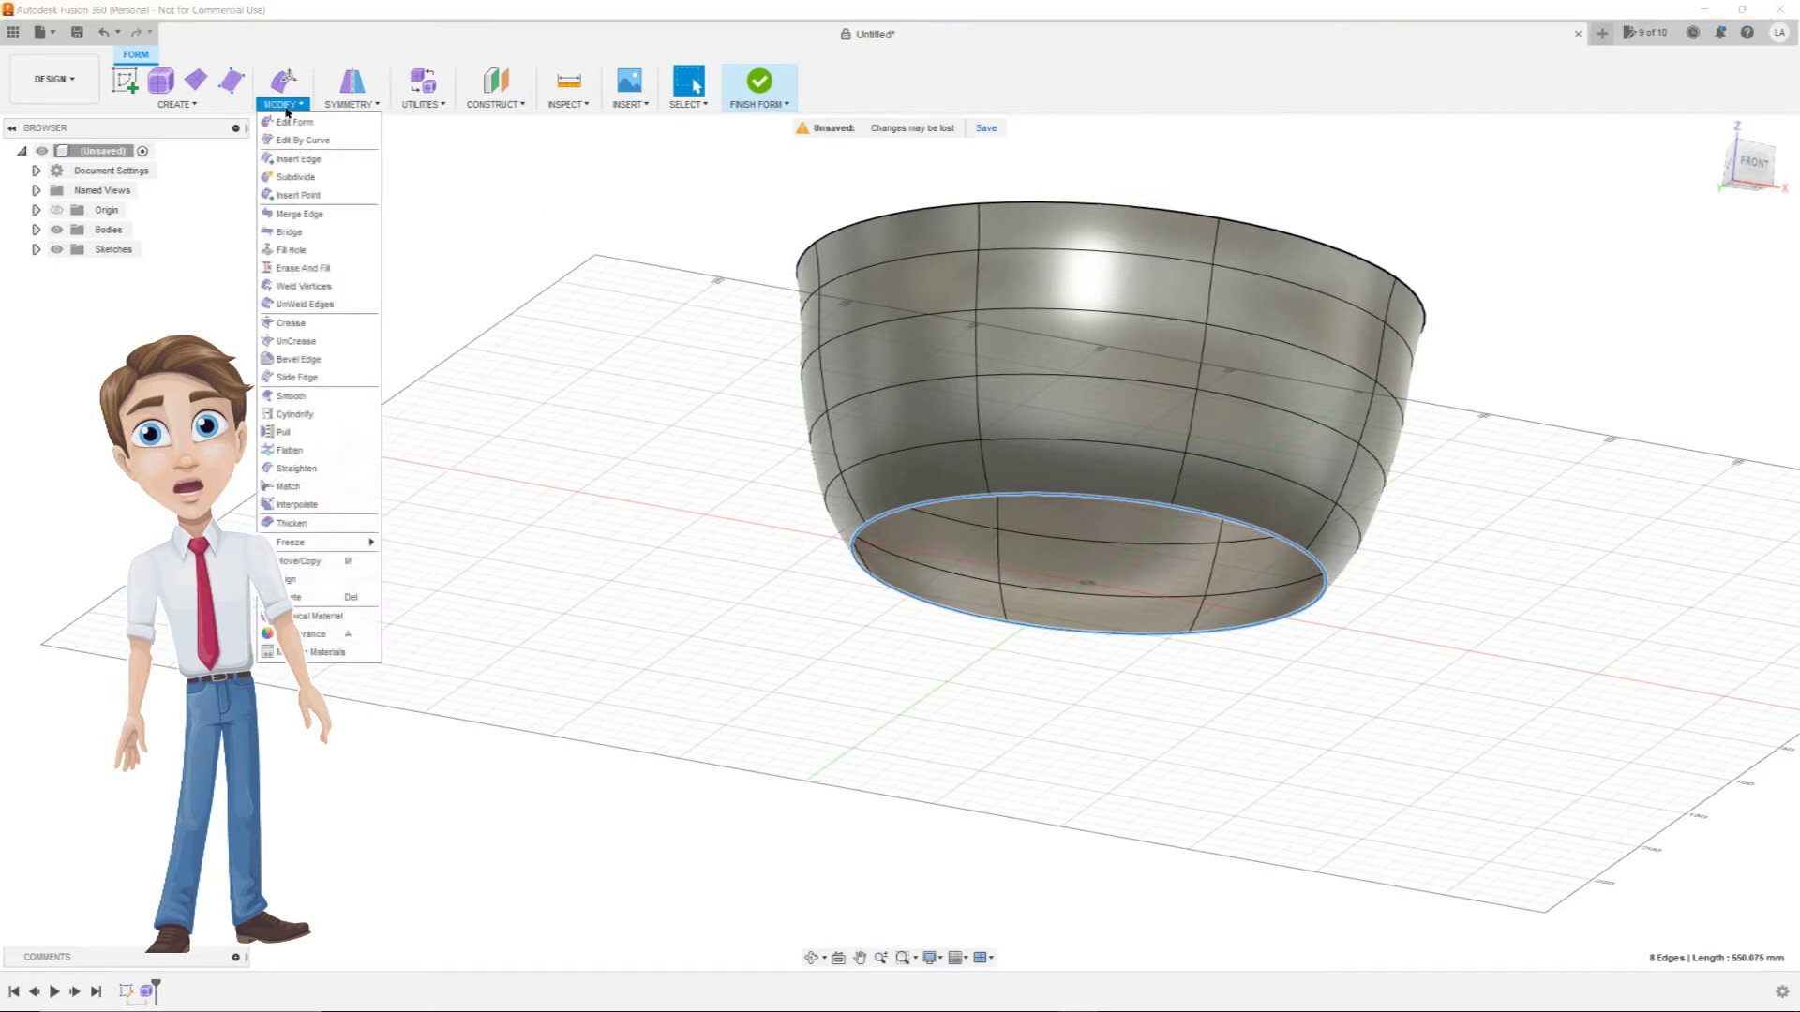
# Step: Fill the bowl's bottom opening with creases kept, using Reduced Star fill mode
pyautogui.click(322, 249)
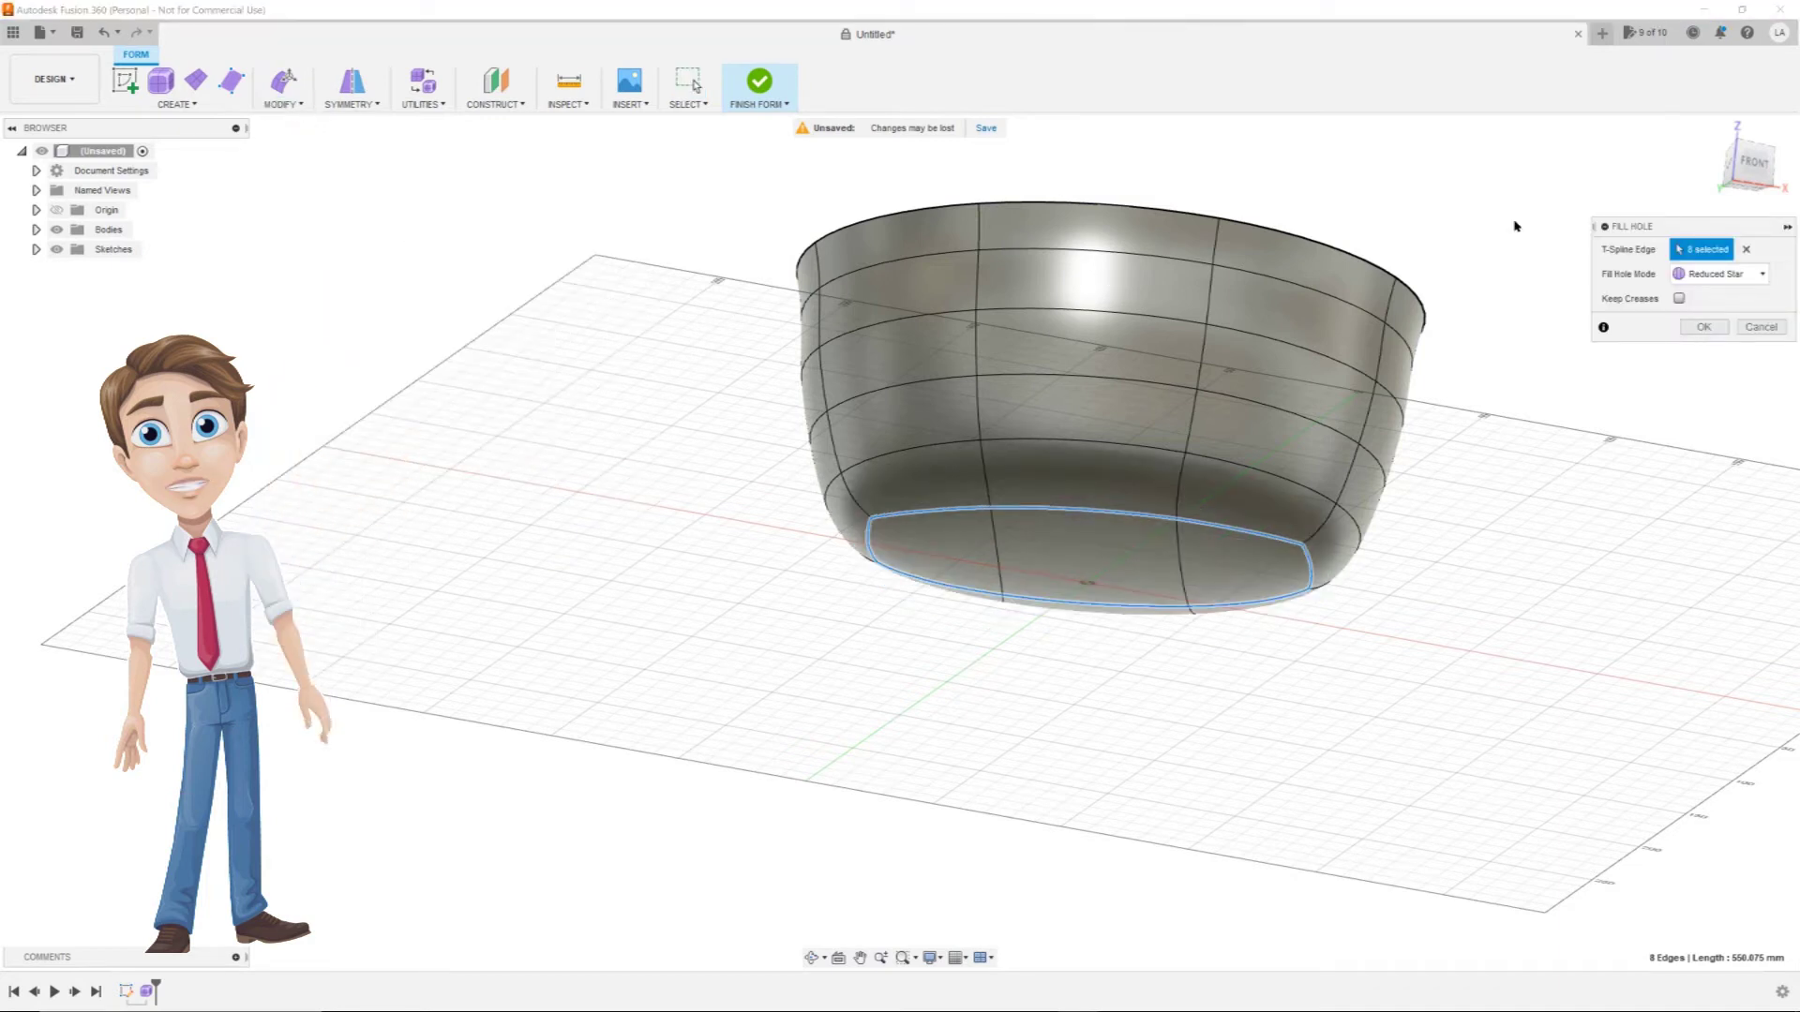
pyautogui.moveTo(1656, 225); pyautogui.dragTo(422, 412)
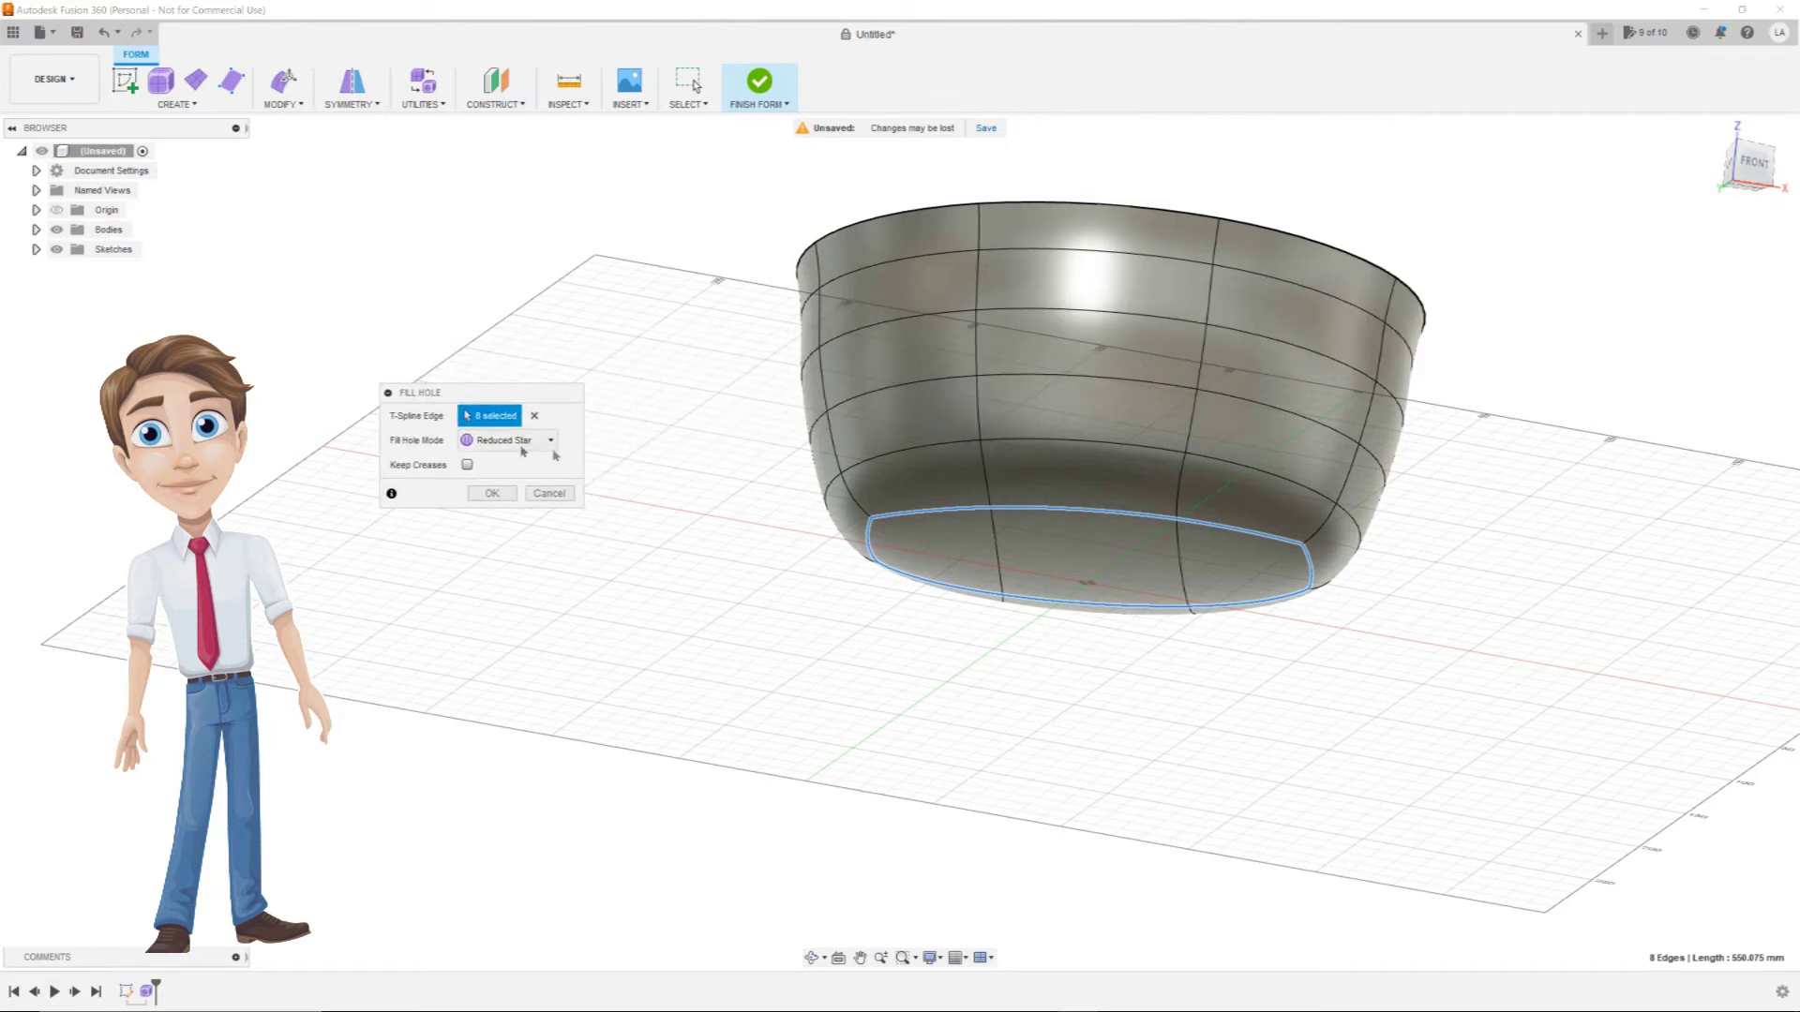
pyautogui.click(468, 465)
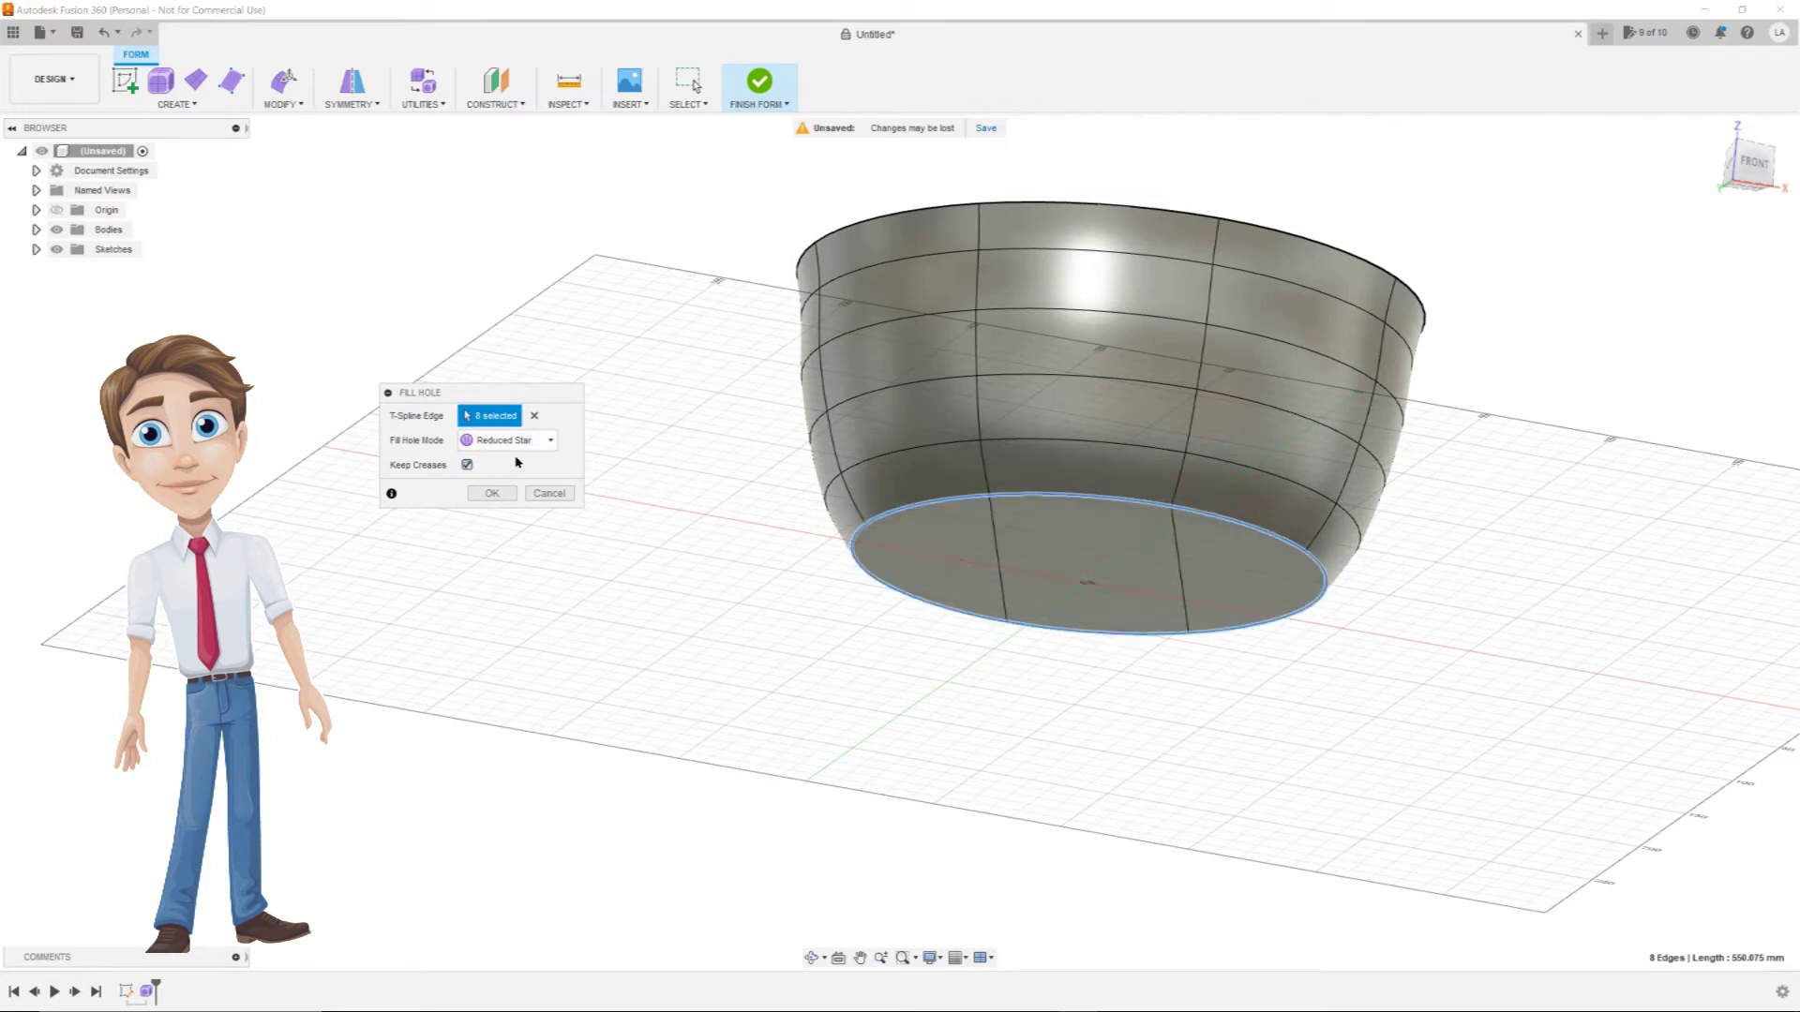
pyautogui.click(515, 448)
pyautogui.click(506, 457)
pyautogui.click(522, 446)
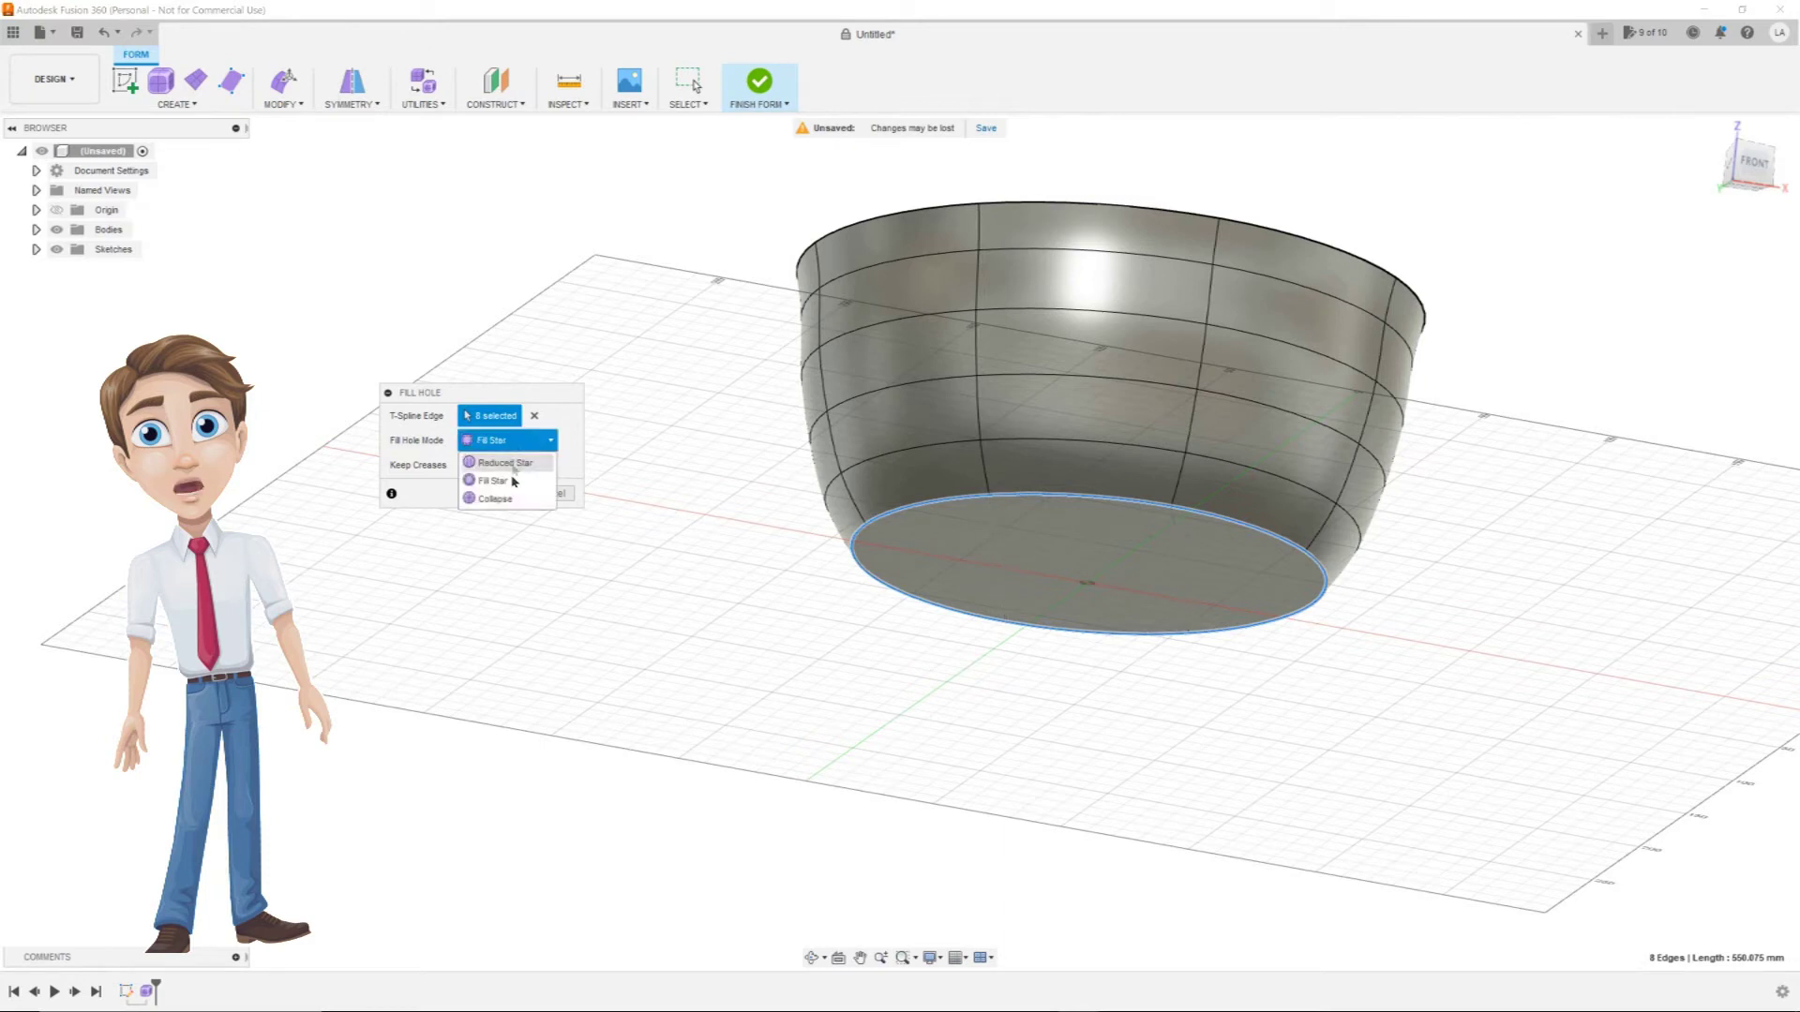
pyautogui.click(512, 498)
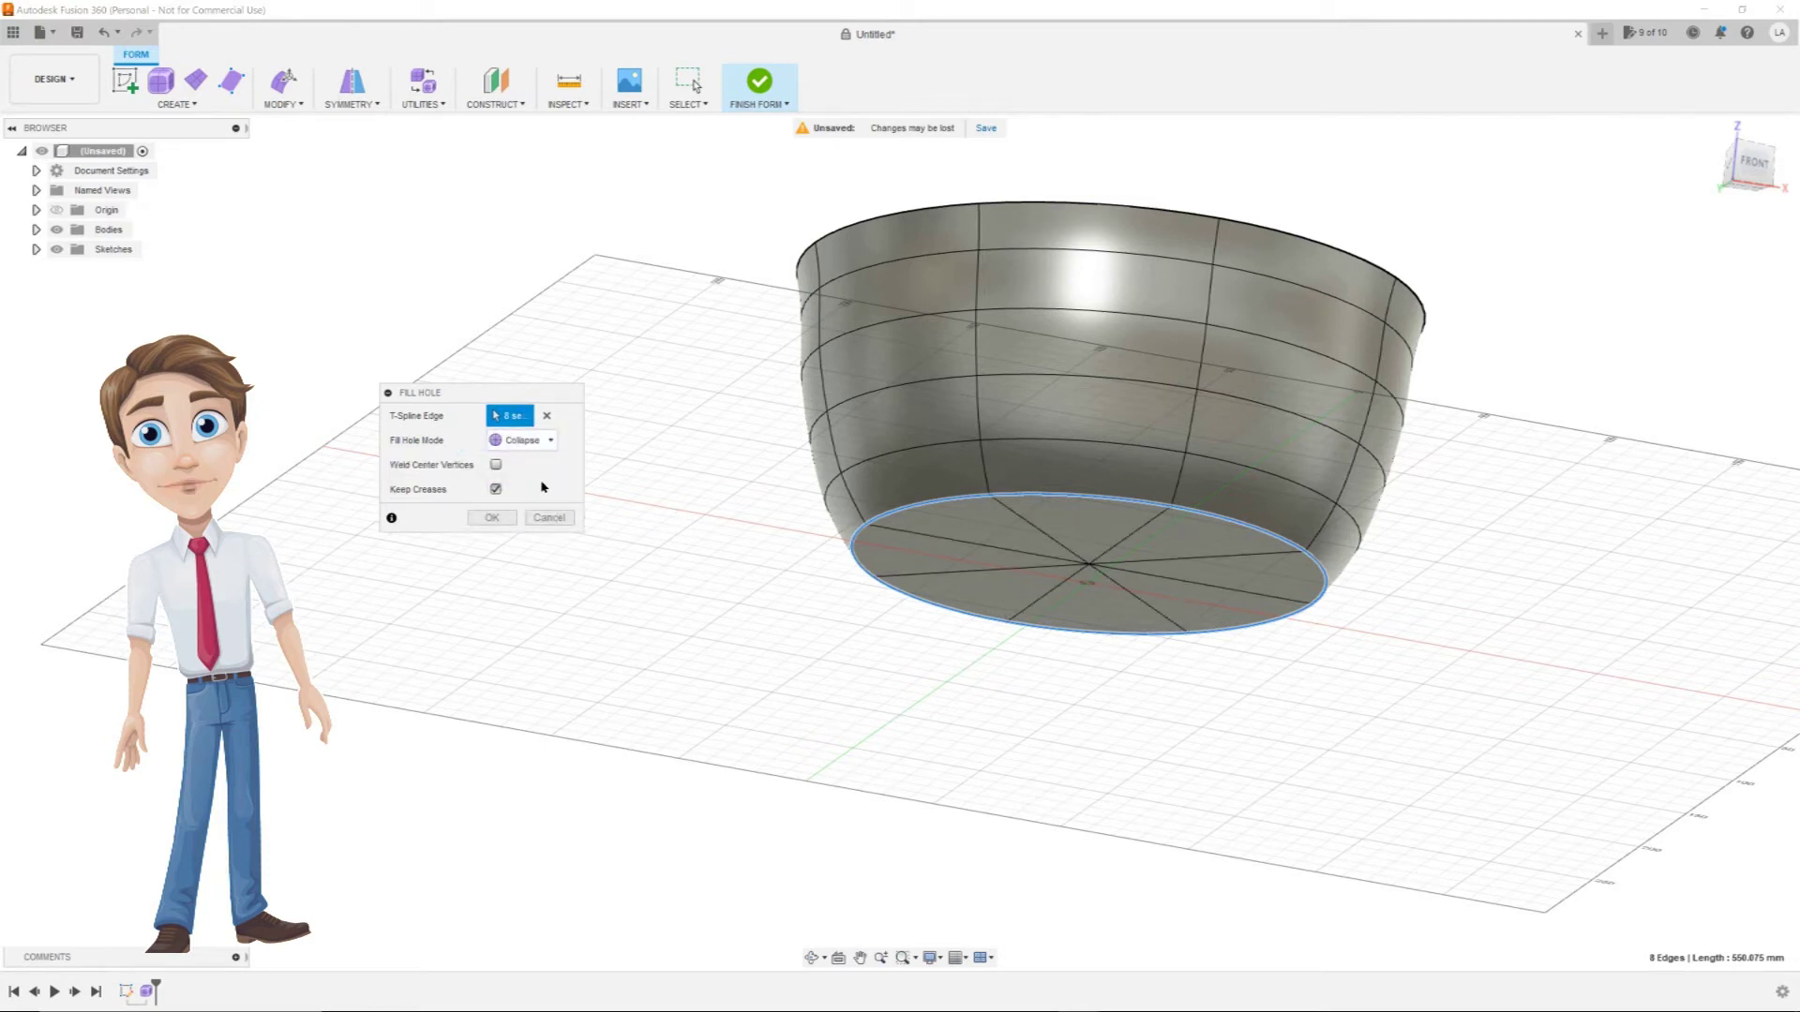
pyautogui.click(534, 443)
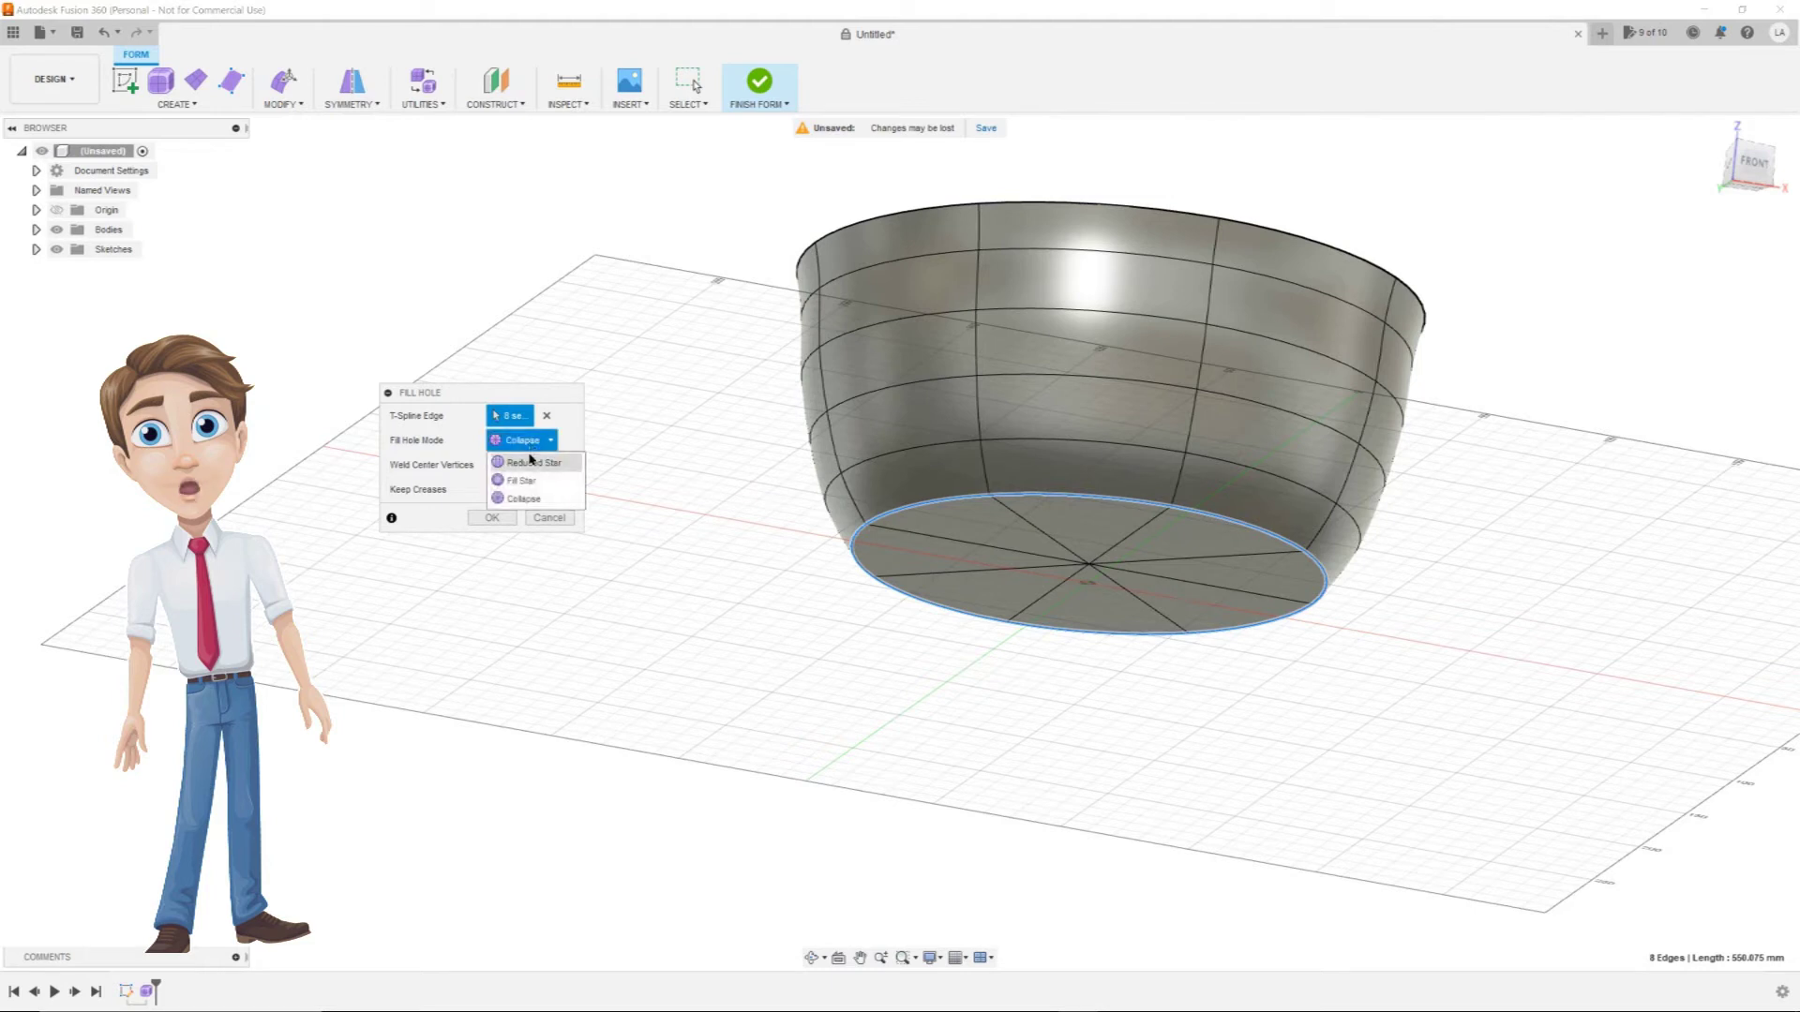
pyautogui.click(531, 461)
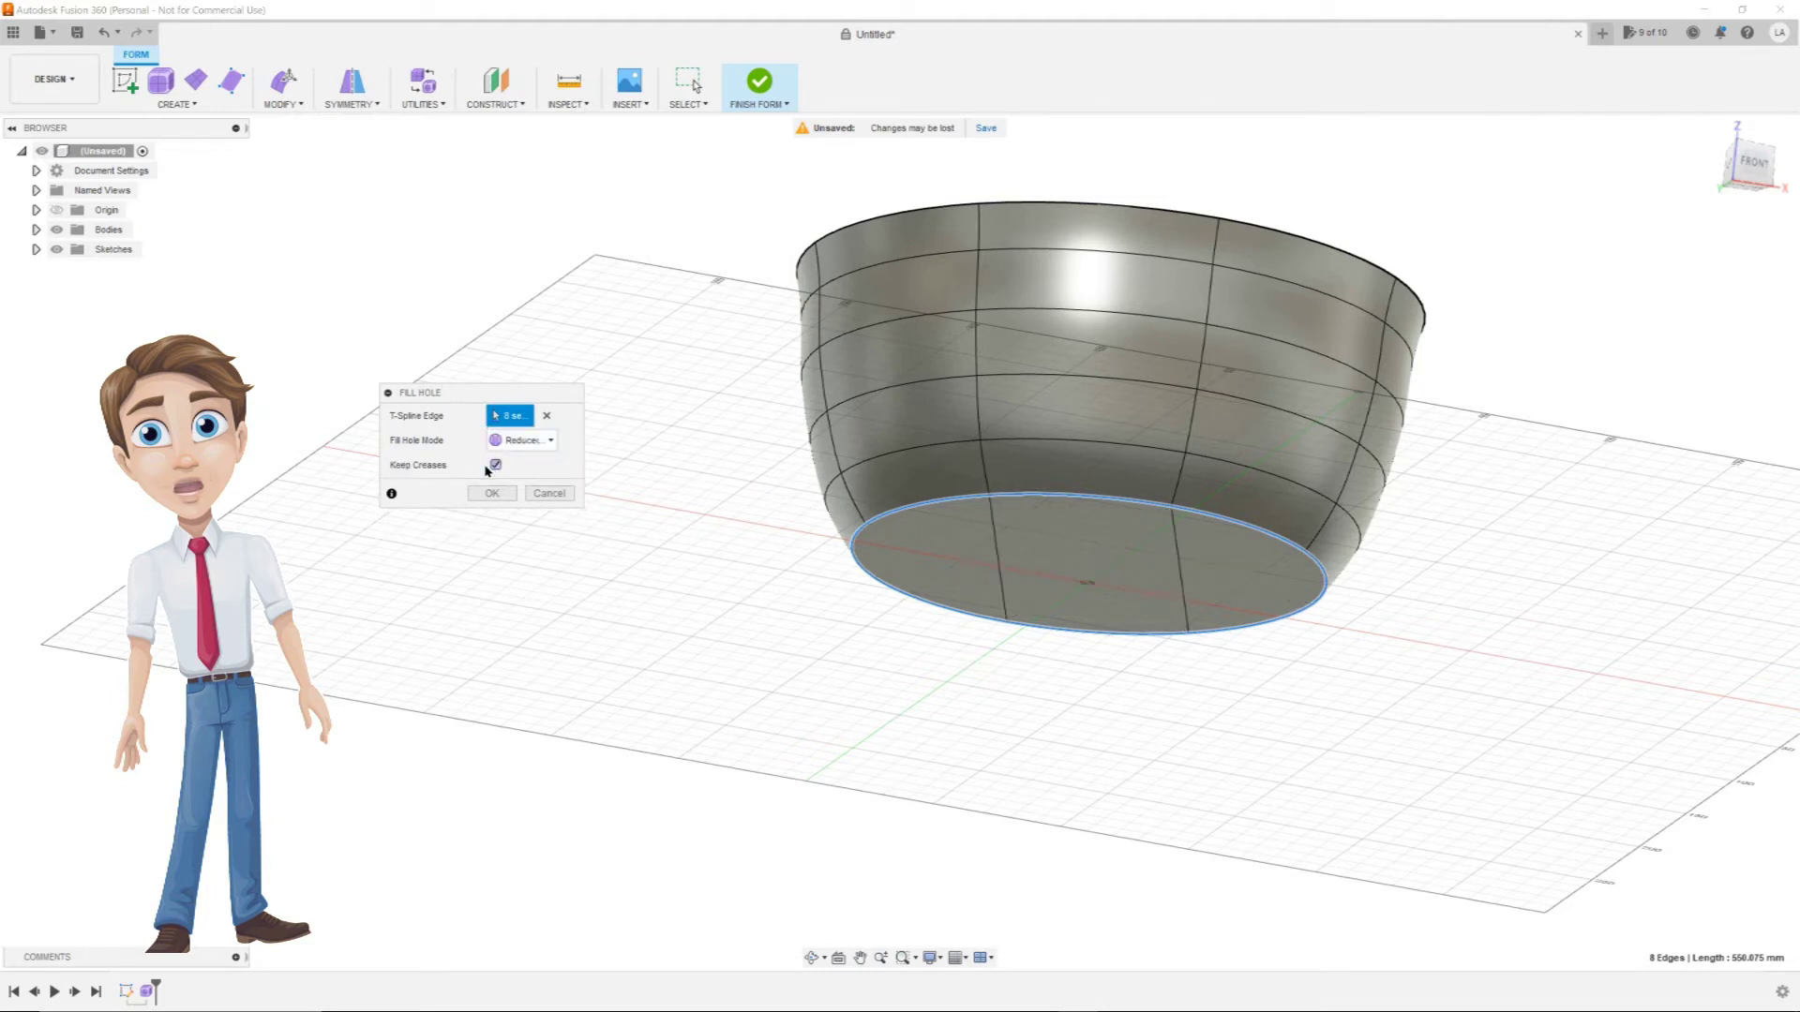
pyautogui.click(492, 493)
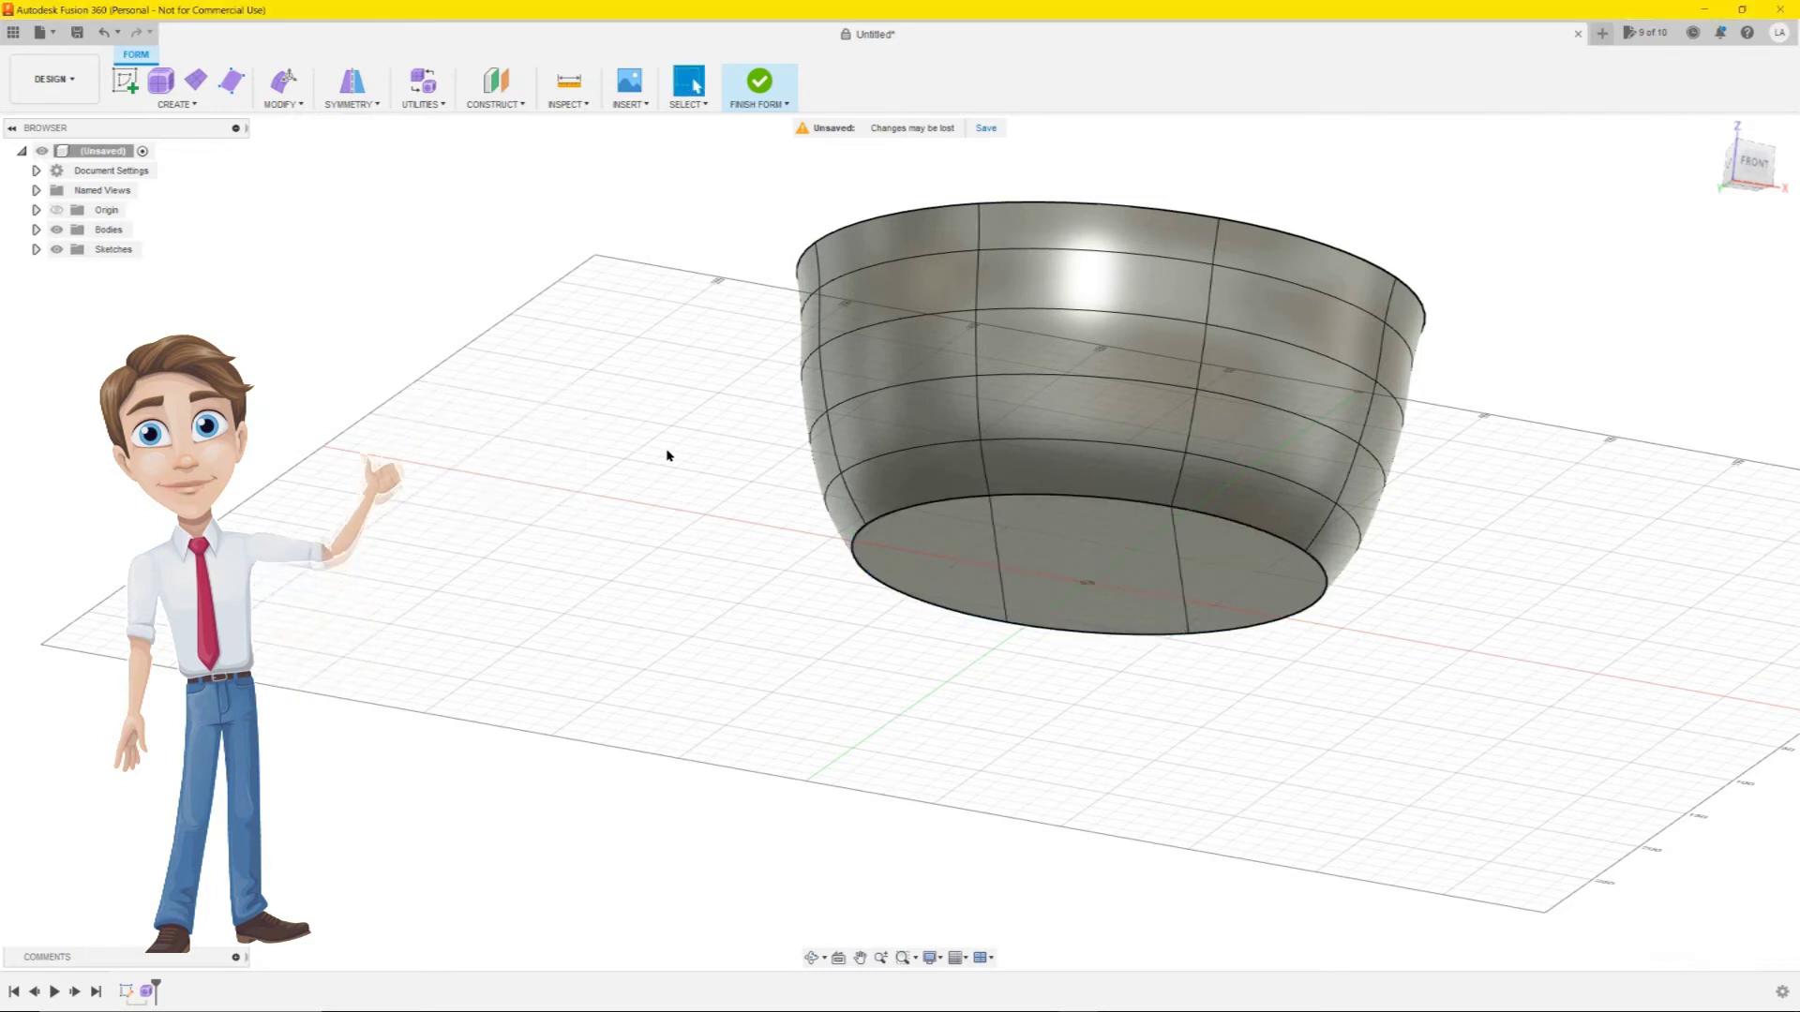
pyautogui.keyDown('shift'); pyautogui.moveTo(666, 453); pyautogui.dragTo(966, 469, button='middle'); pyautogui.keyUp('shift')
# Step: Window-select the whole bowl and thicken it by 3 mm with Sharp type
pyautogui.press('Escape')
pyautogui.scroll(-2, 1178, 382)
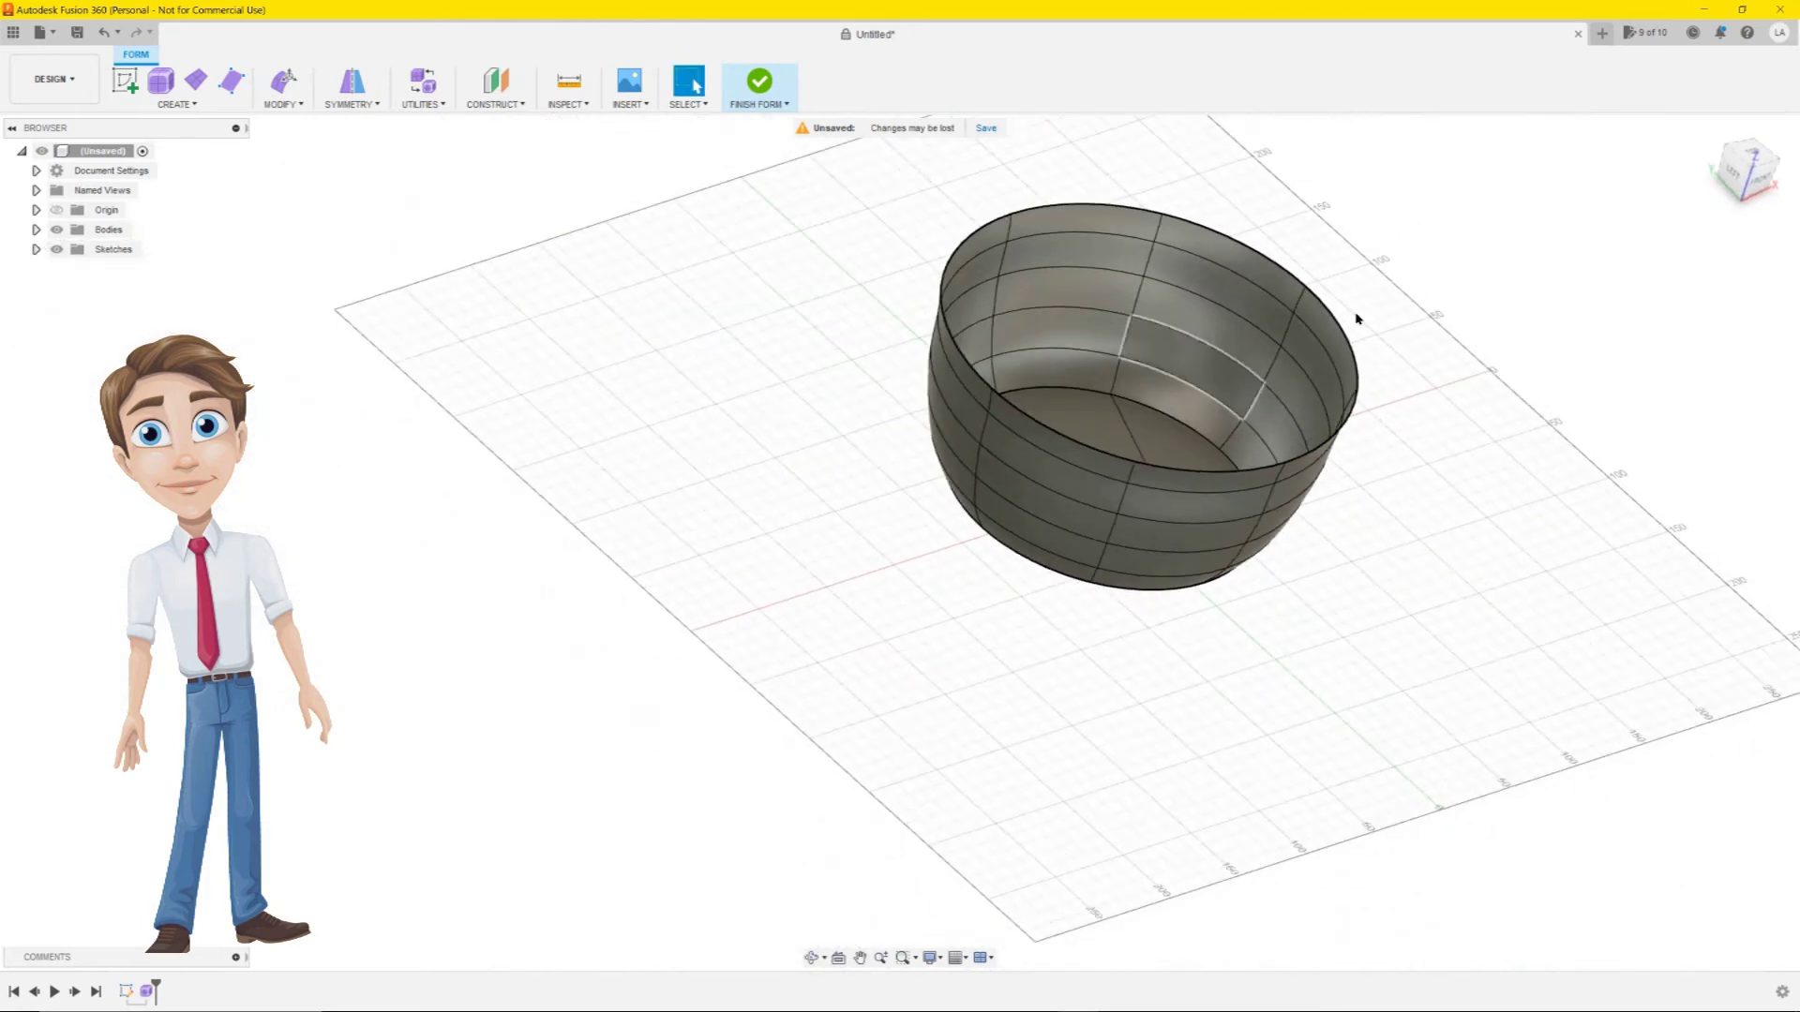
pyautogui.moveTo(1477, 229); pyautogui.dragTo(890, 595)
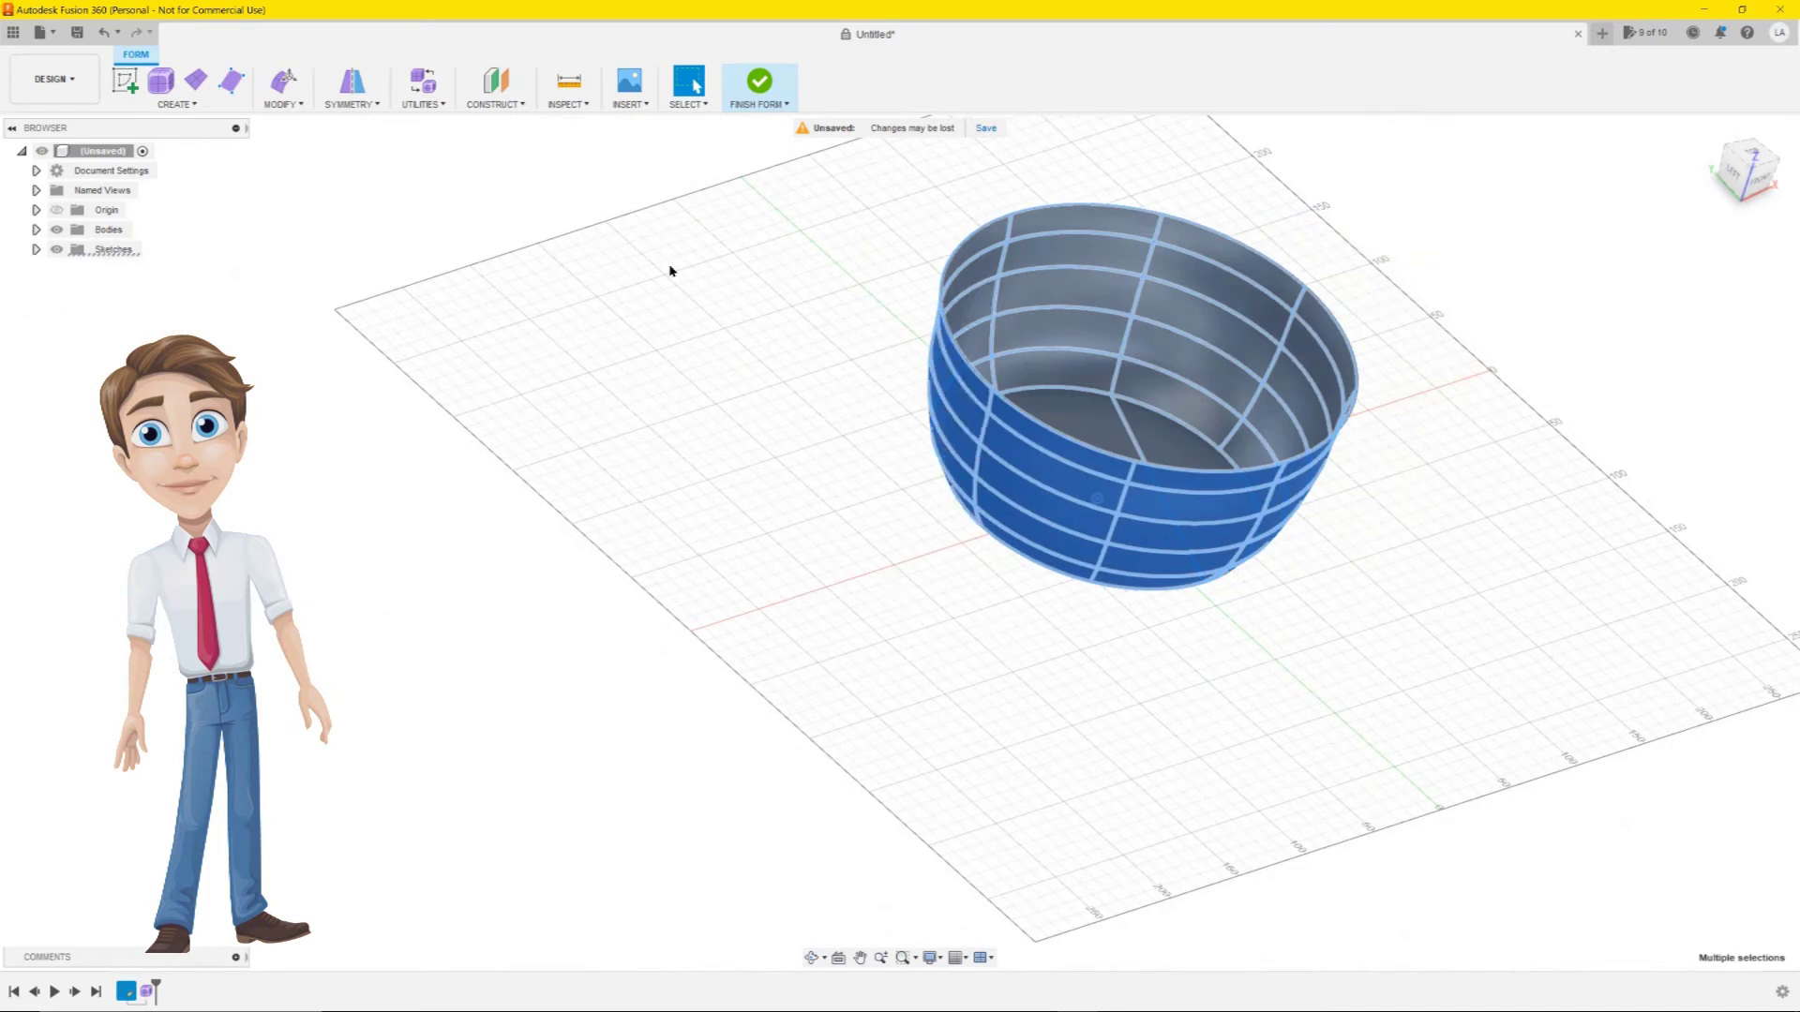
pyautogui.click(281, 105)
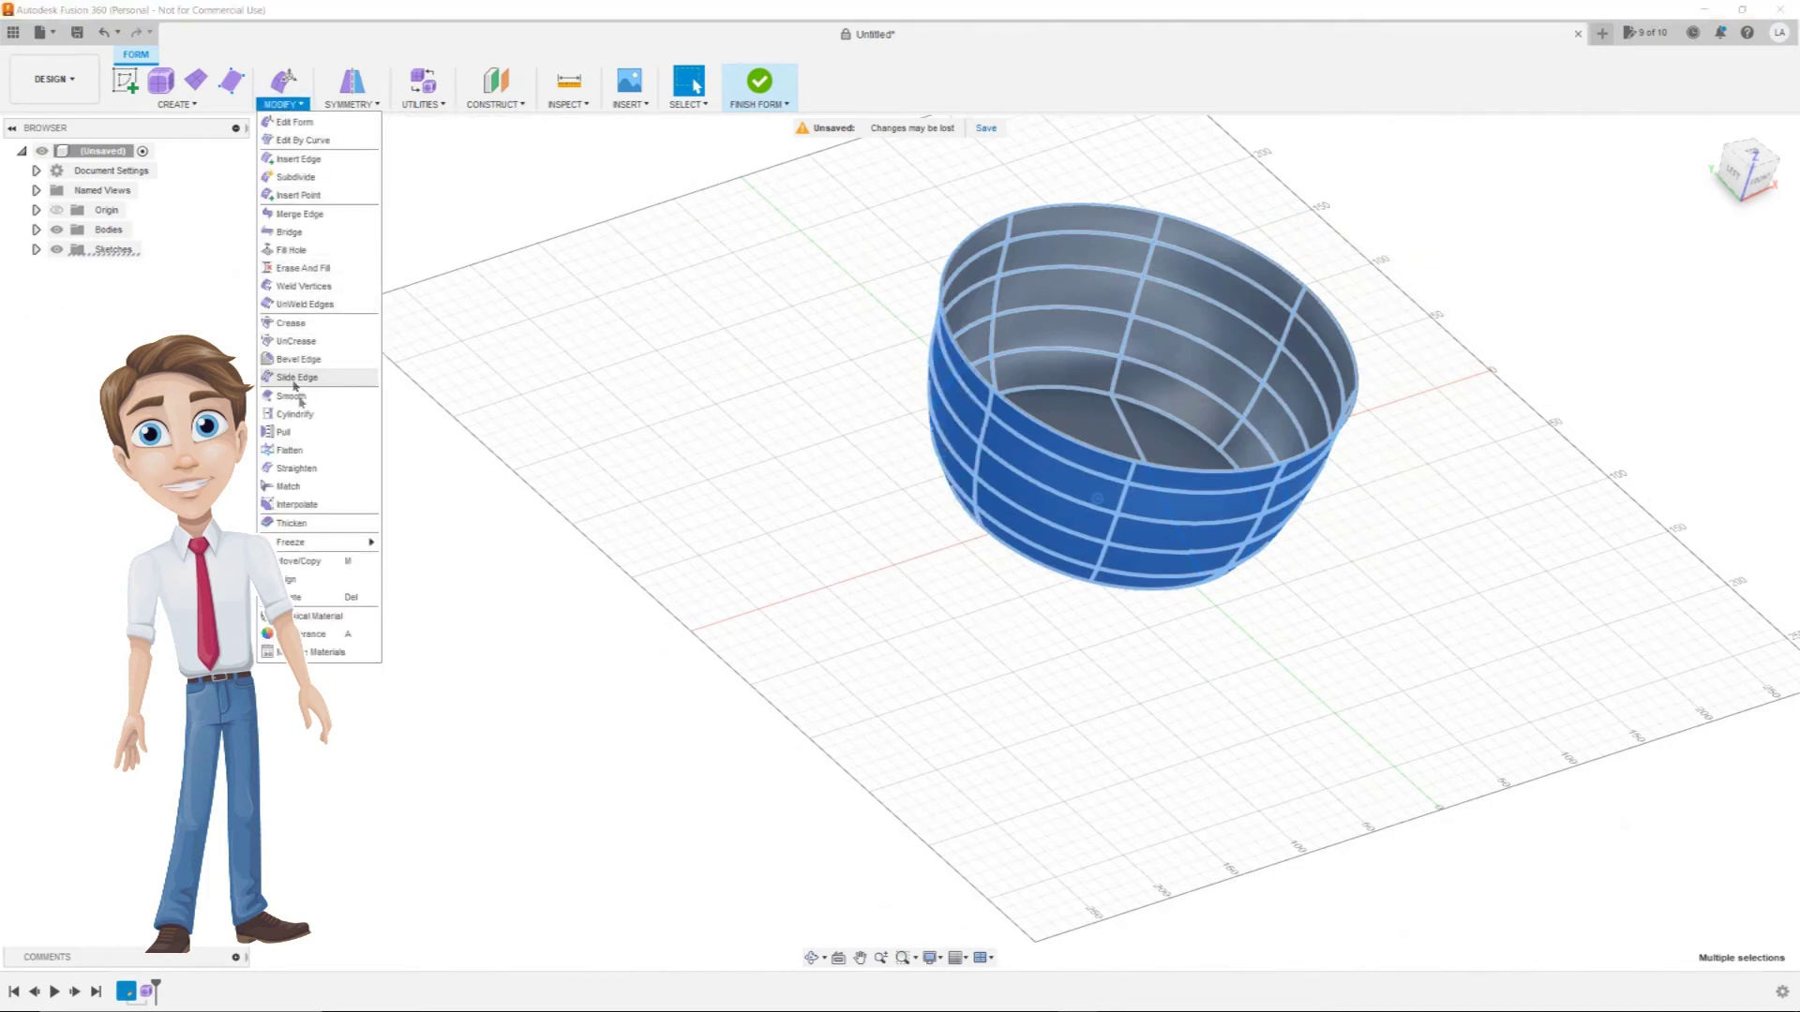
pyautogui.click(292, 522)
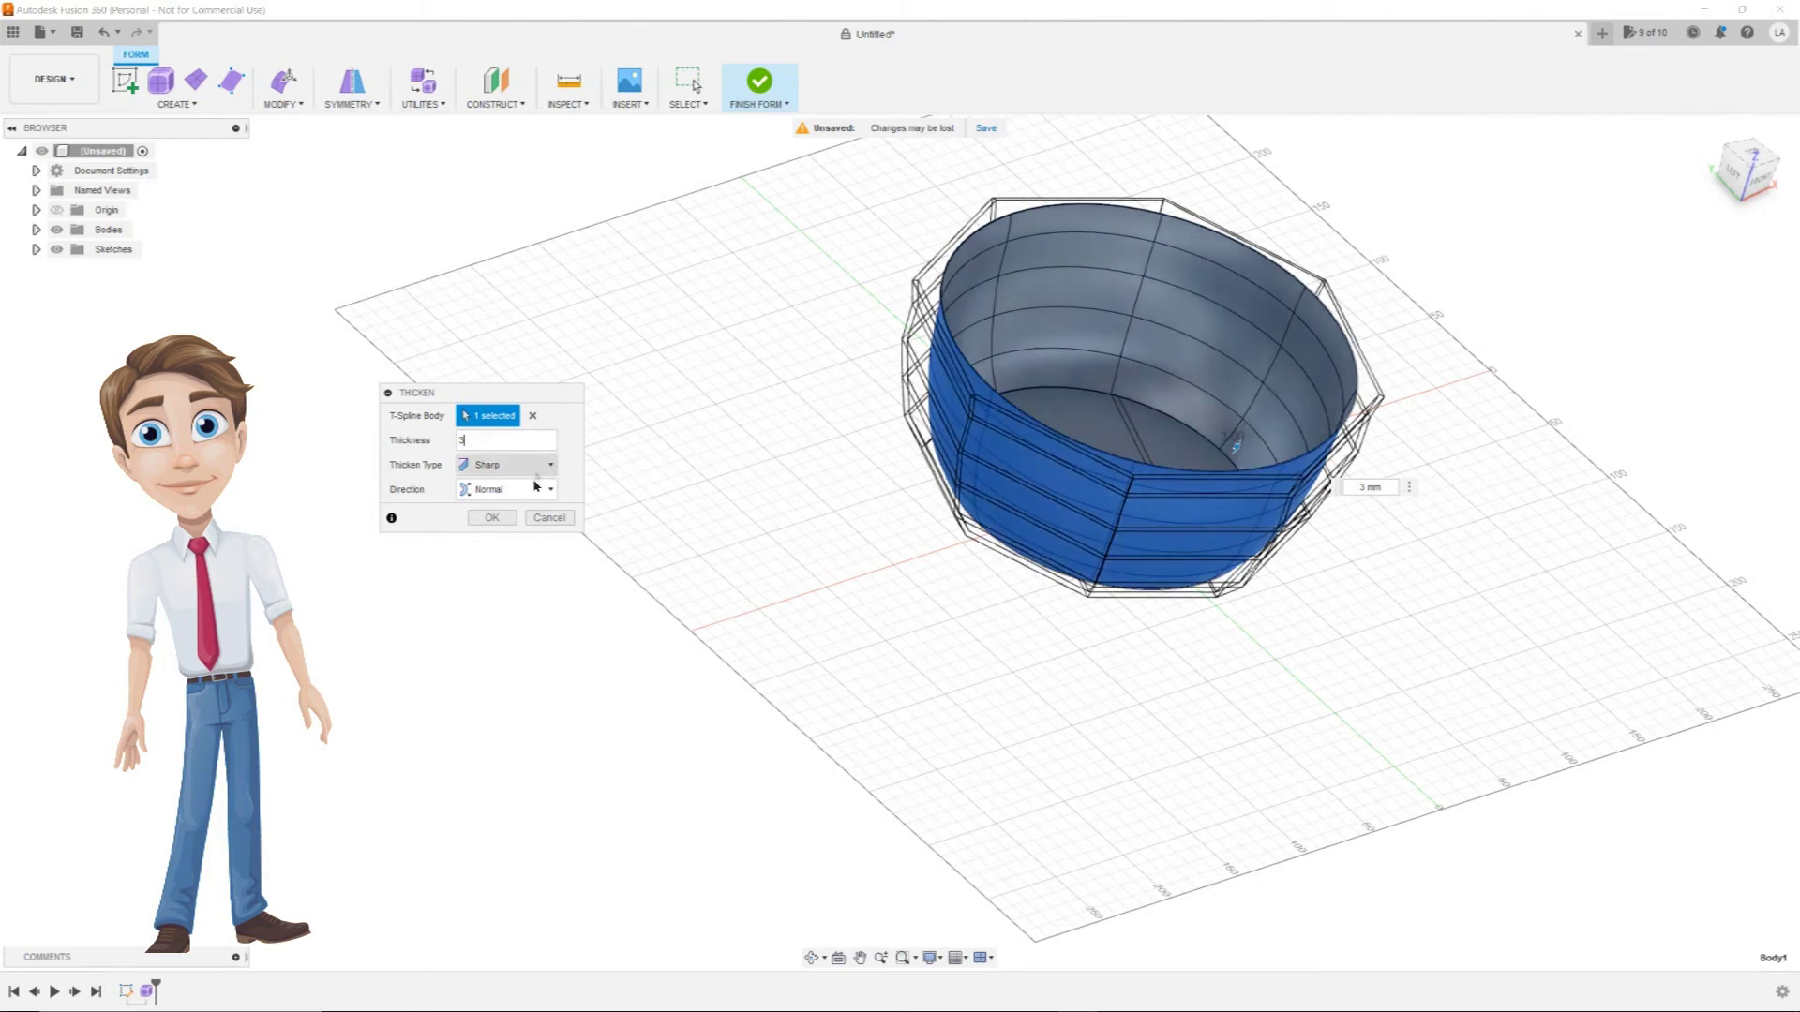
pyautogui.click(491, 517)
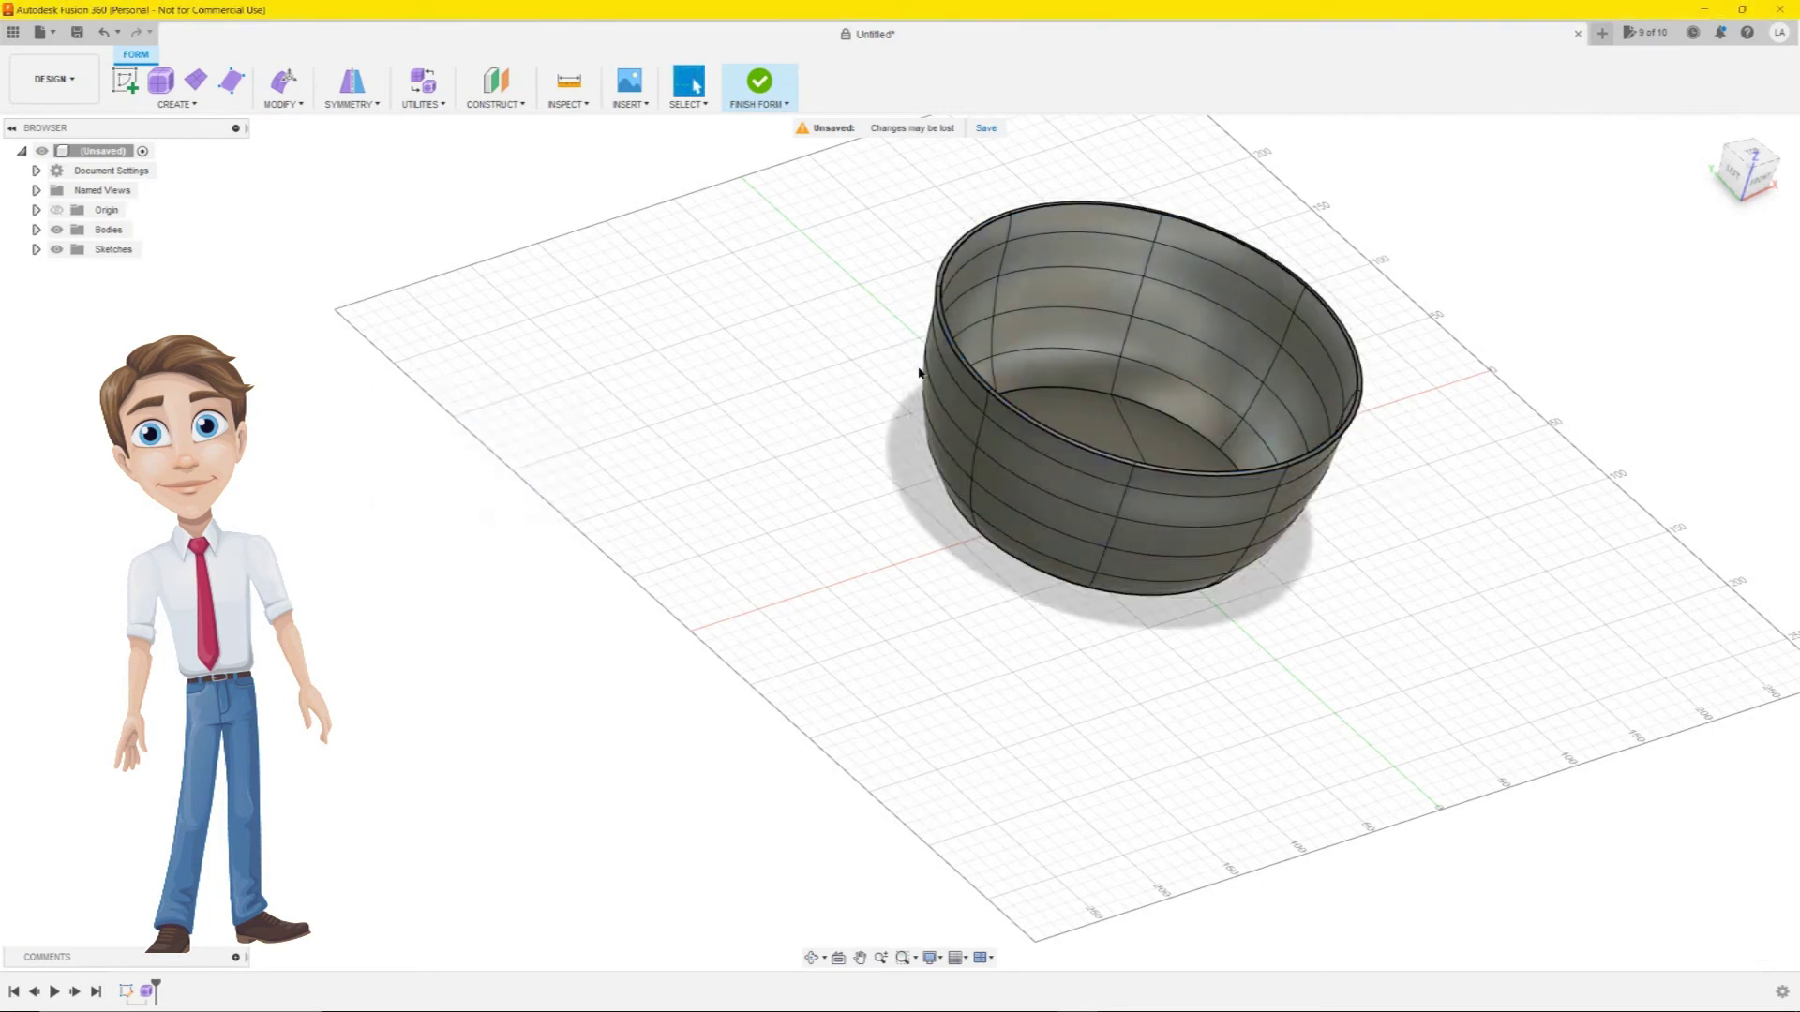
# Step: Orbit to a higher top-down view and select all faces of the thickened bowl
pyautogui.scroll(2, 942, 370)
pyautogui.scroll(2, 942, 371)
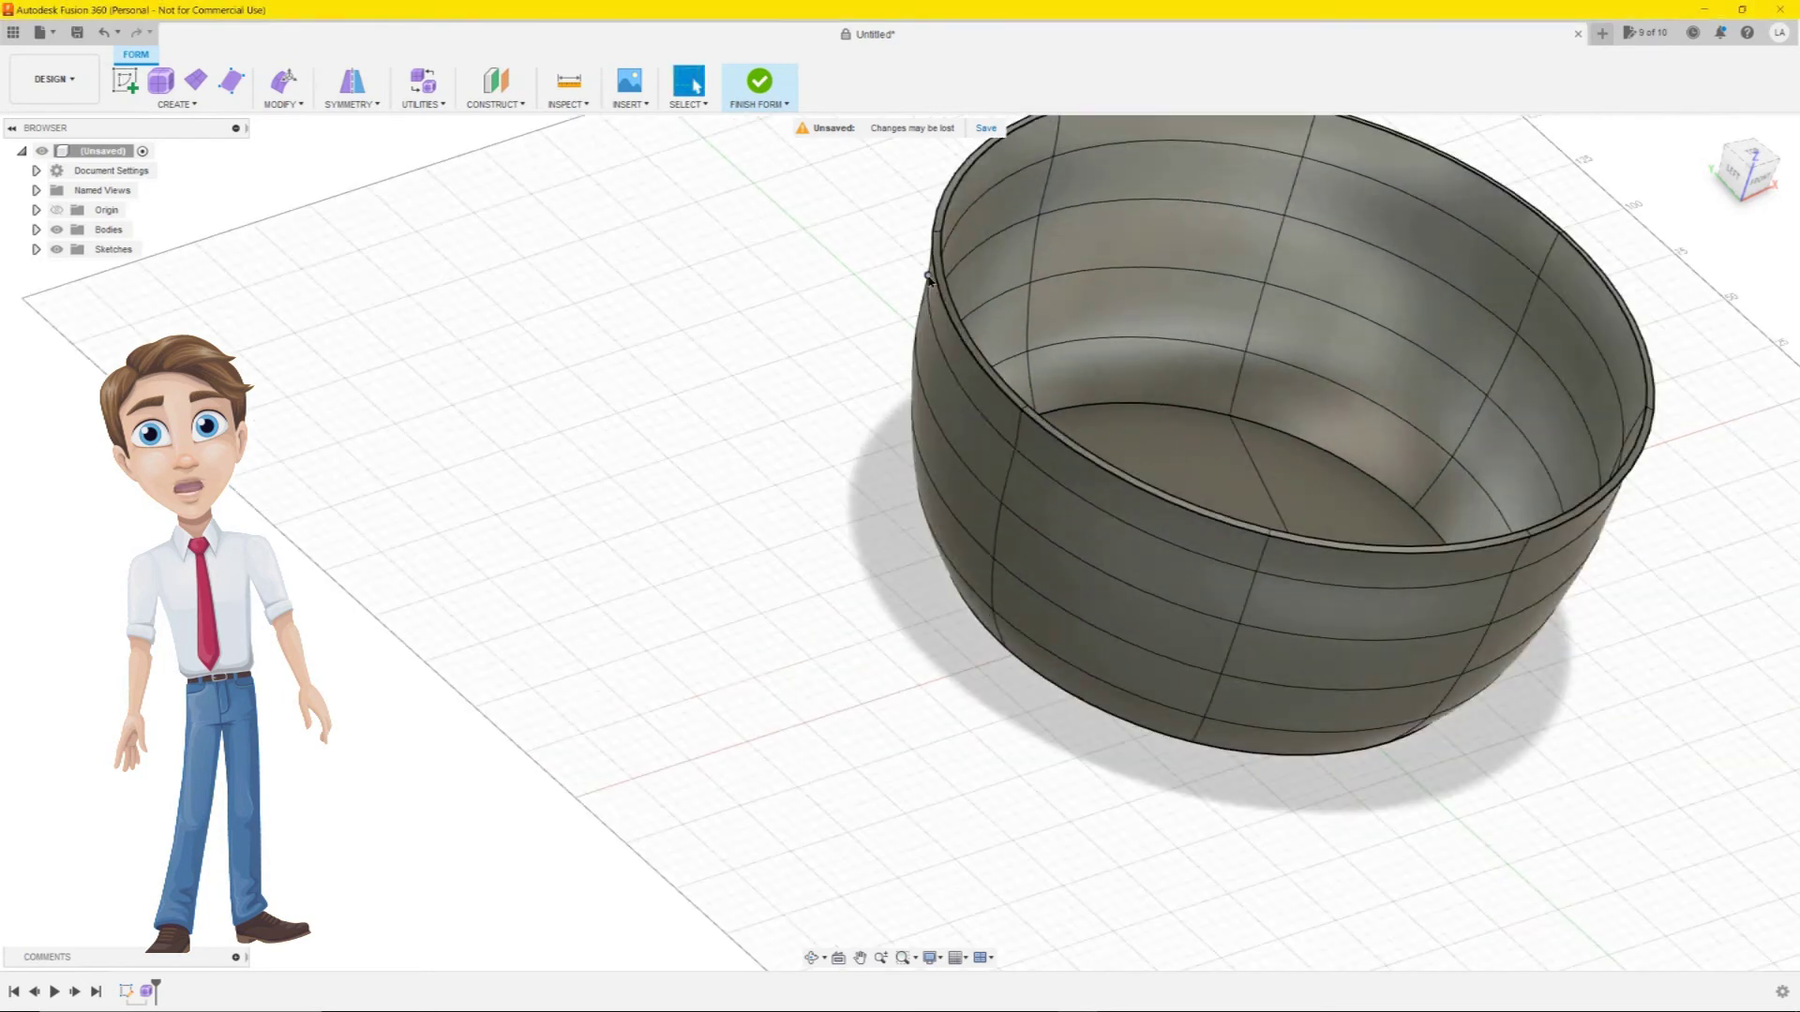
pyautogui.scroll(2, 937, 278)
pyautogui.scroll(2, 938, 279)
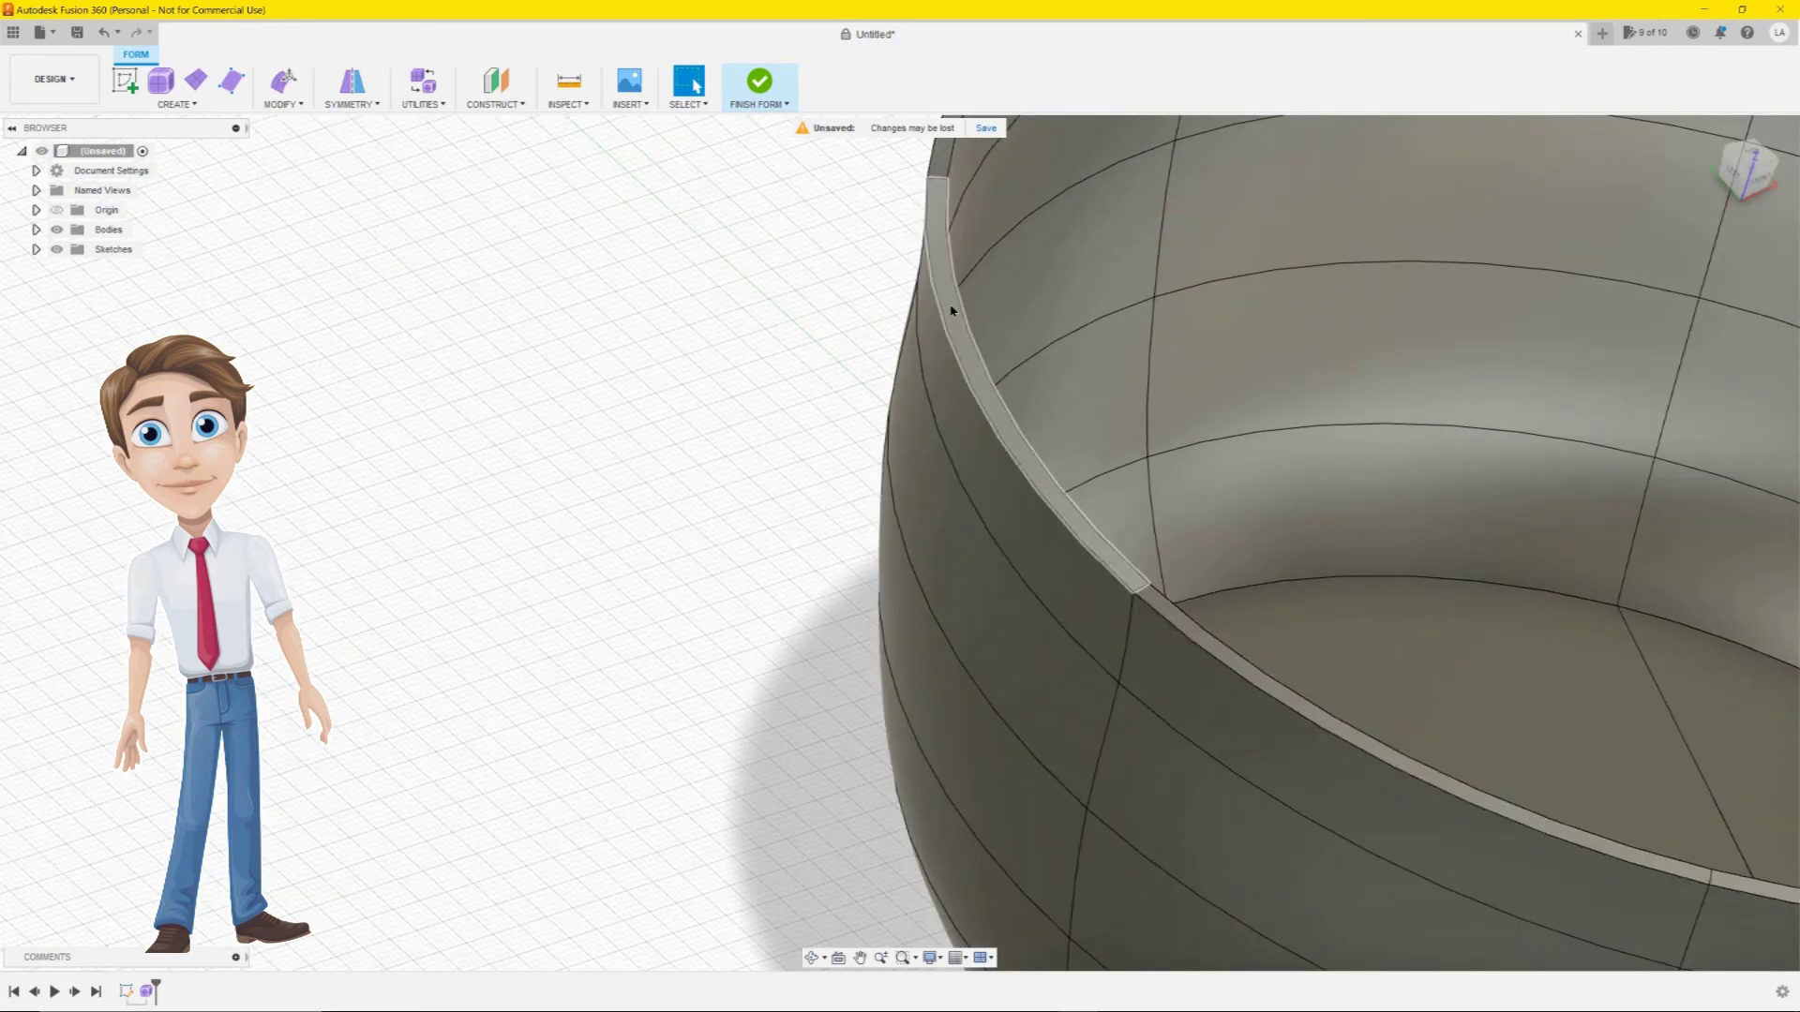
pyautogui.scroll(-8, 951, 311)
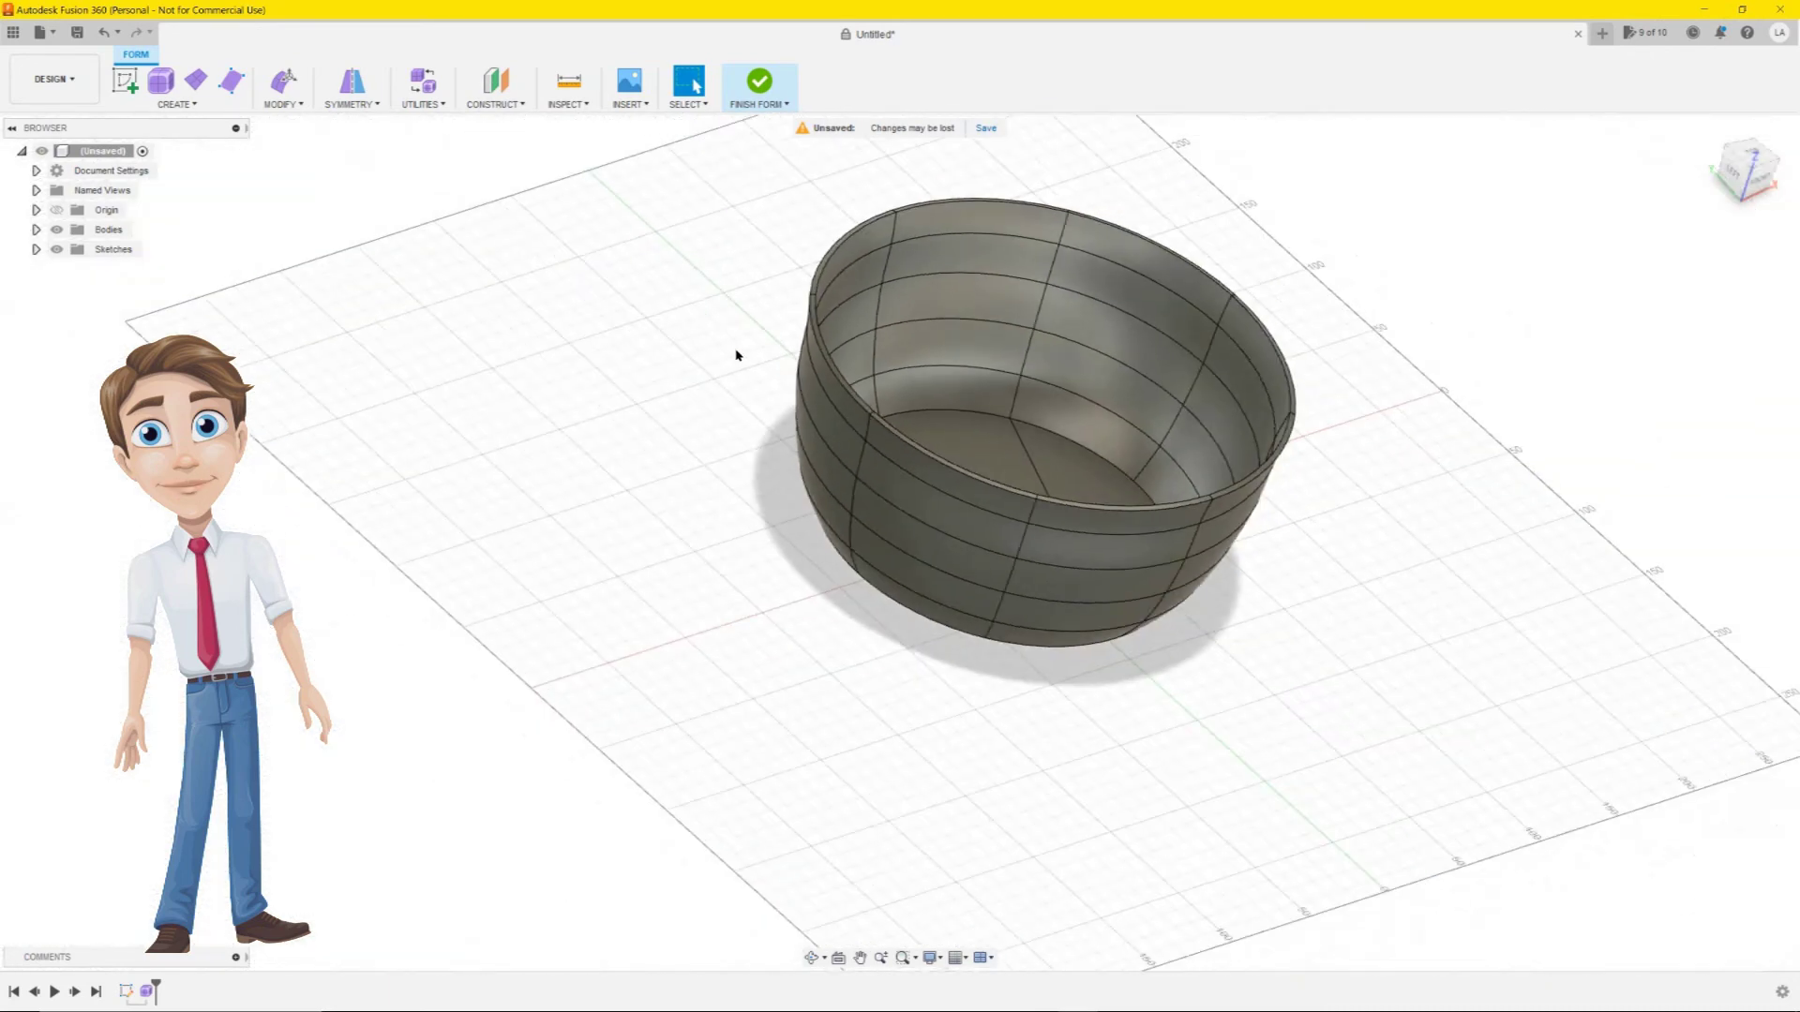
pyautogui.keyDown('shift'); pyautogui.moveTo(735, 354); pyautogui.dragTo(1242, 282, button='middle'); pyautogui.keyUp('shift')
pyautogui.moveTo(1318, 161); pyautogui.dragTo(632, 748)
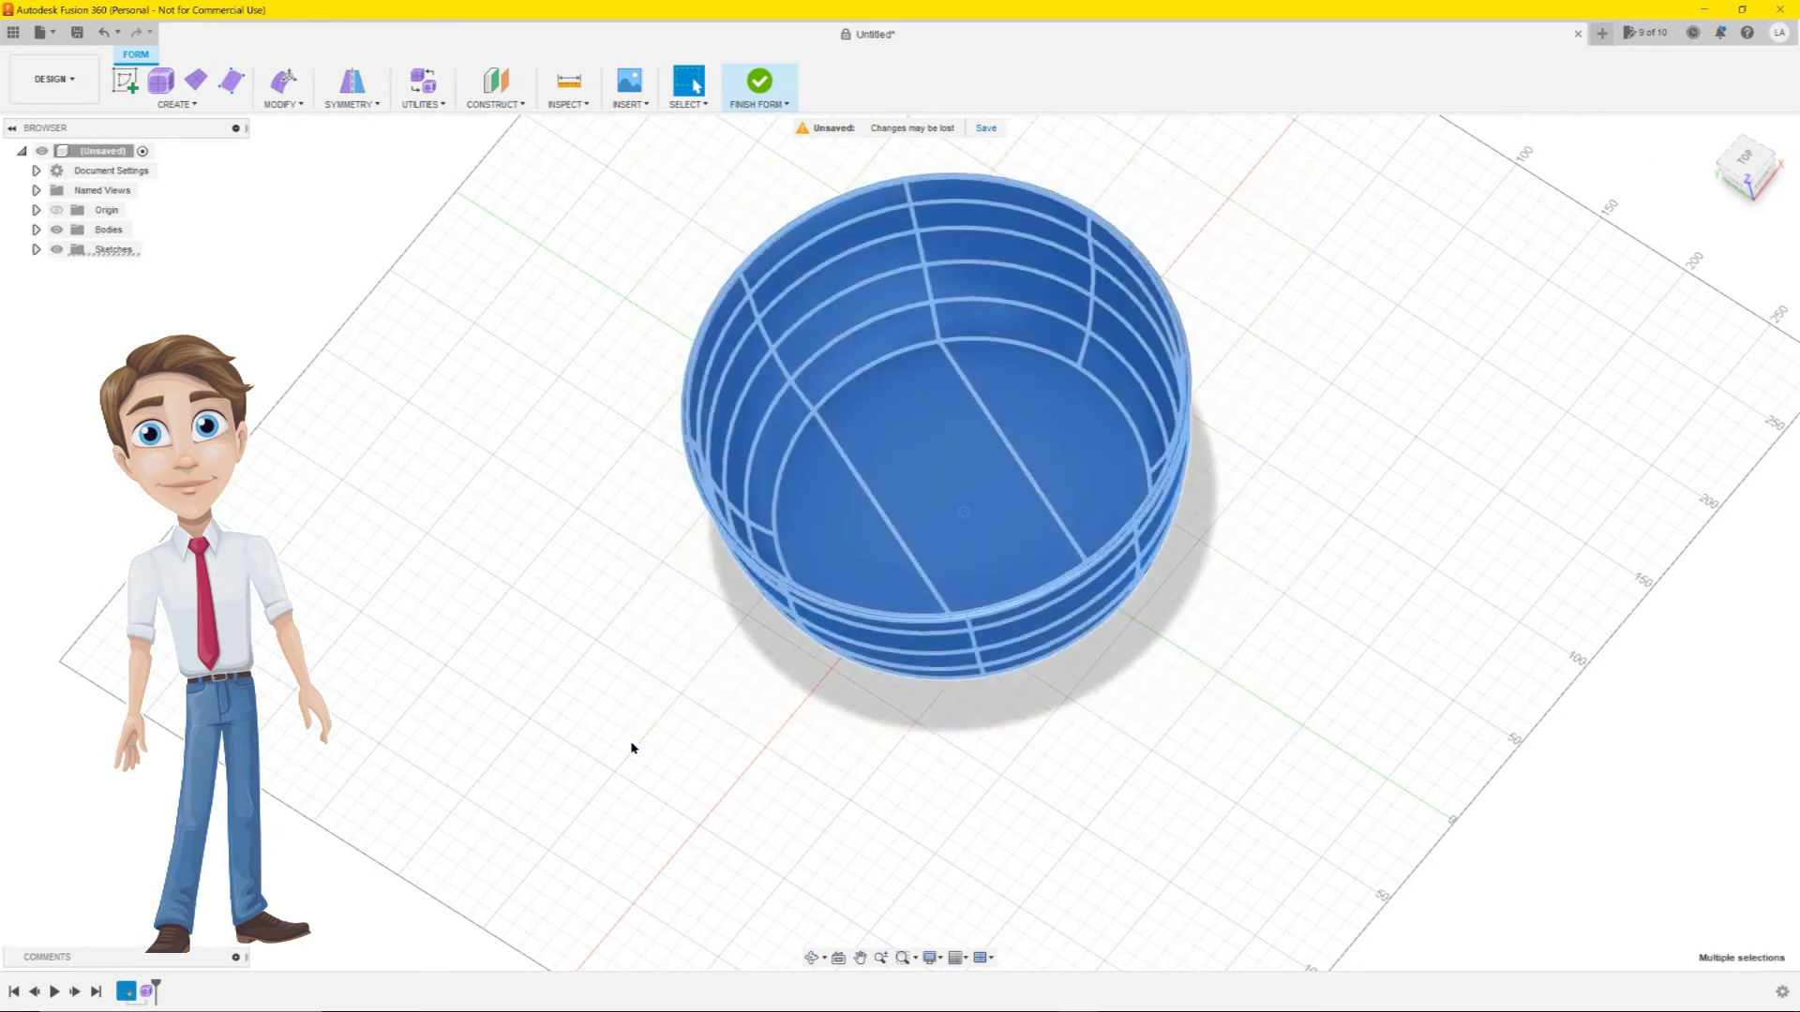
# Step: Apply the Metal > Brass > Brass - Polished appearance to the bowl body
pyautogui.rightClick(844, 401)
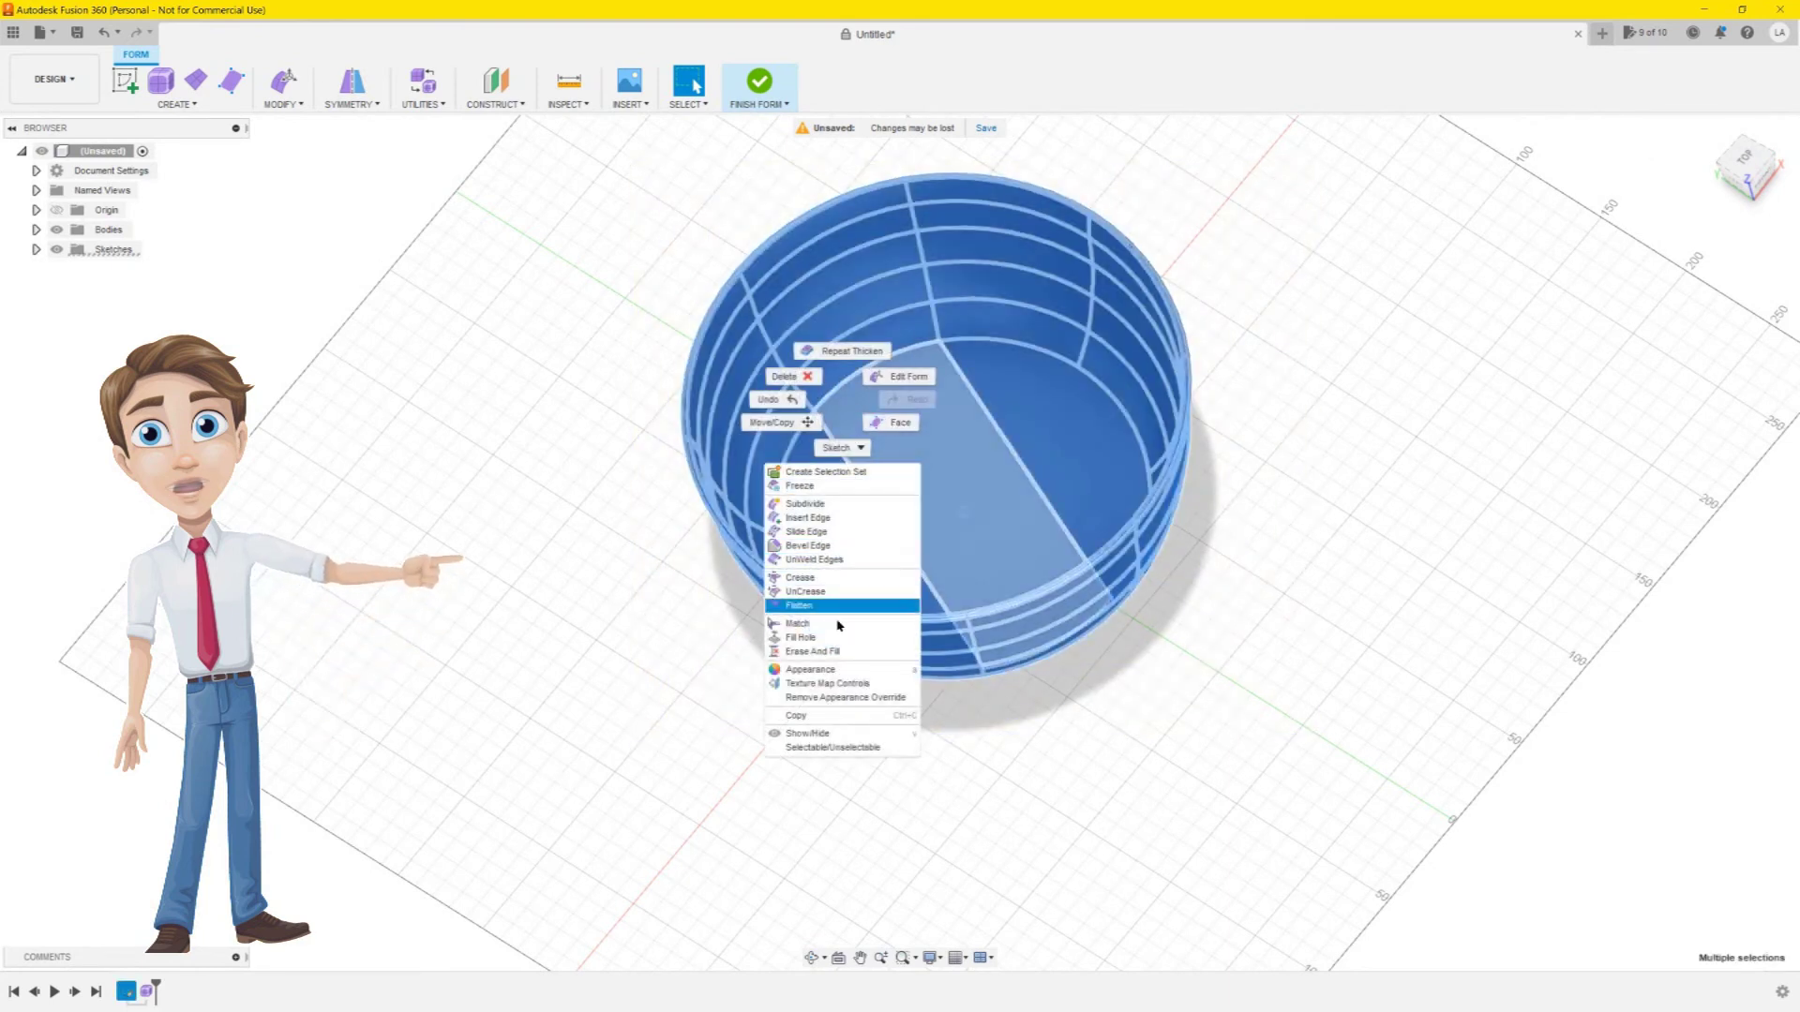
pyautogui.click(833, 670)
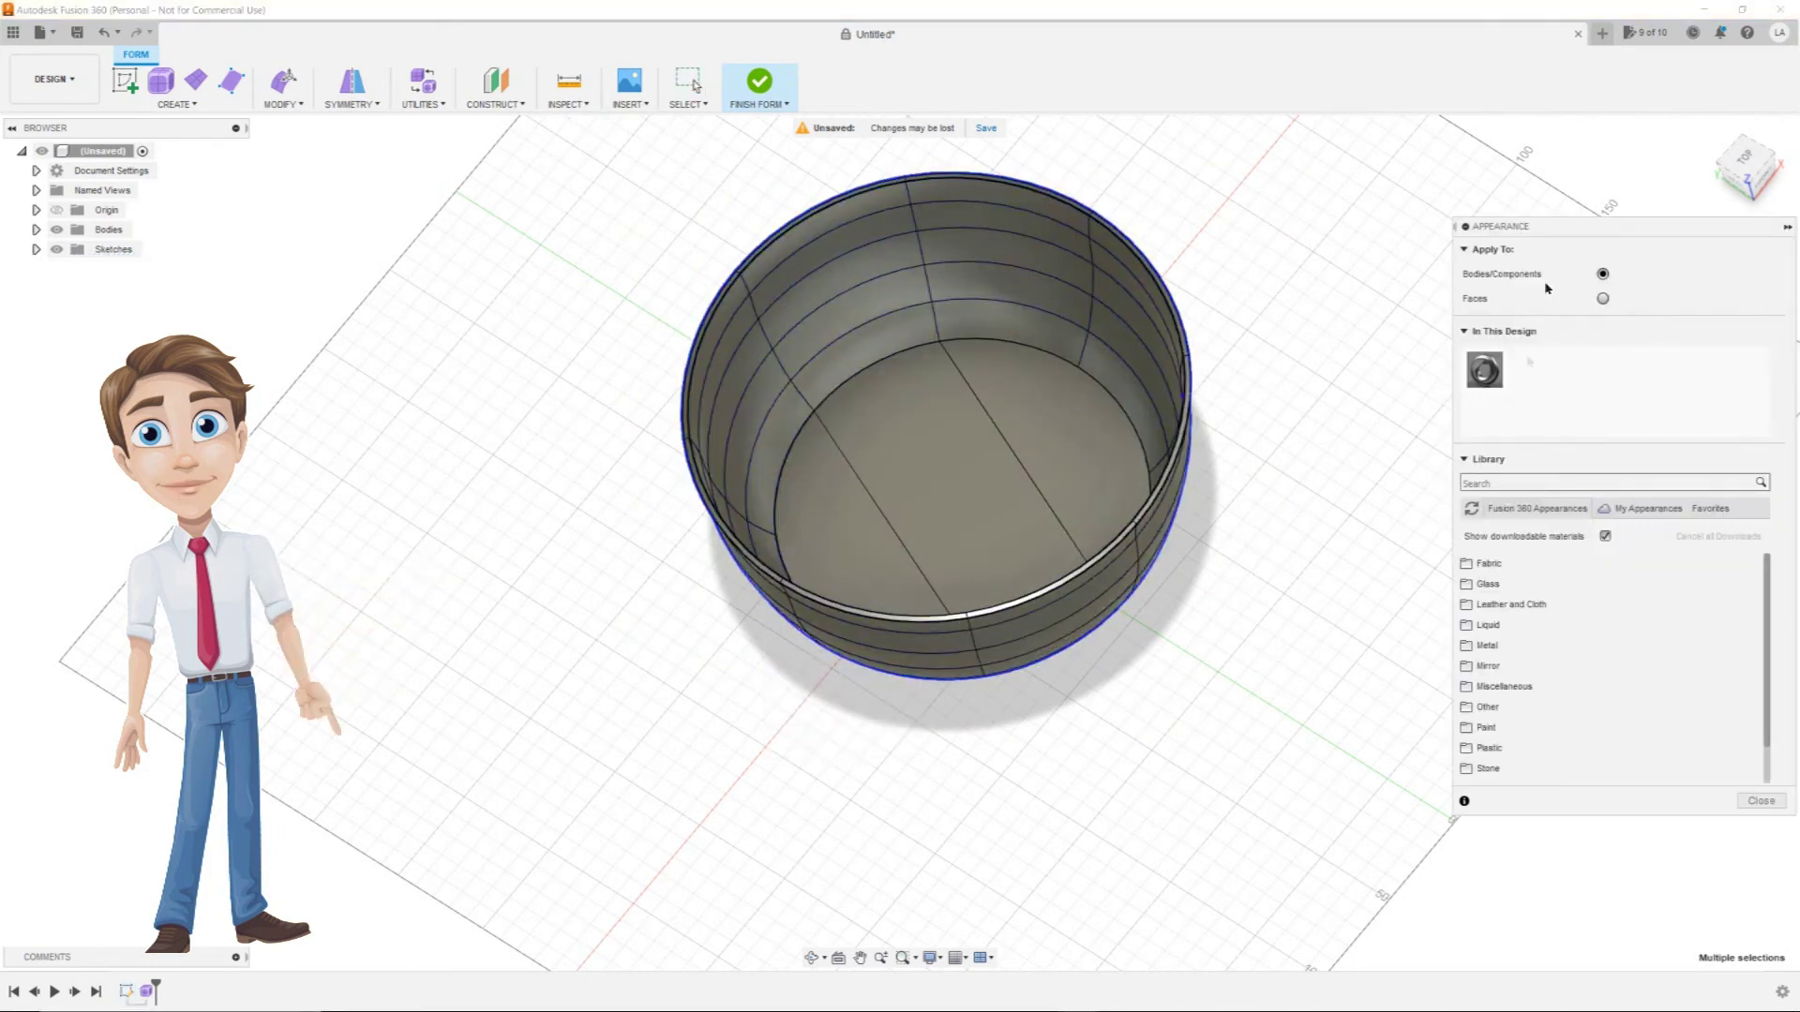
pyautogui.moveTo(1554, 233); pyautogui.dragTo(413, 176)
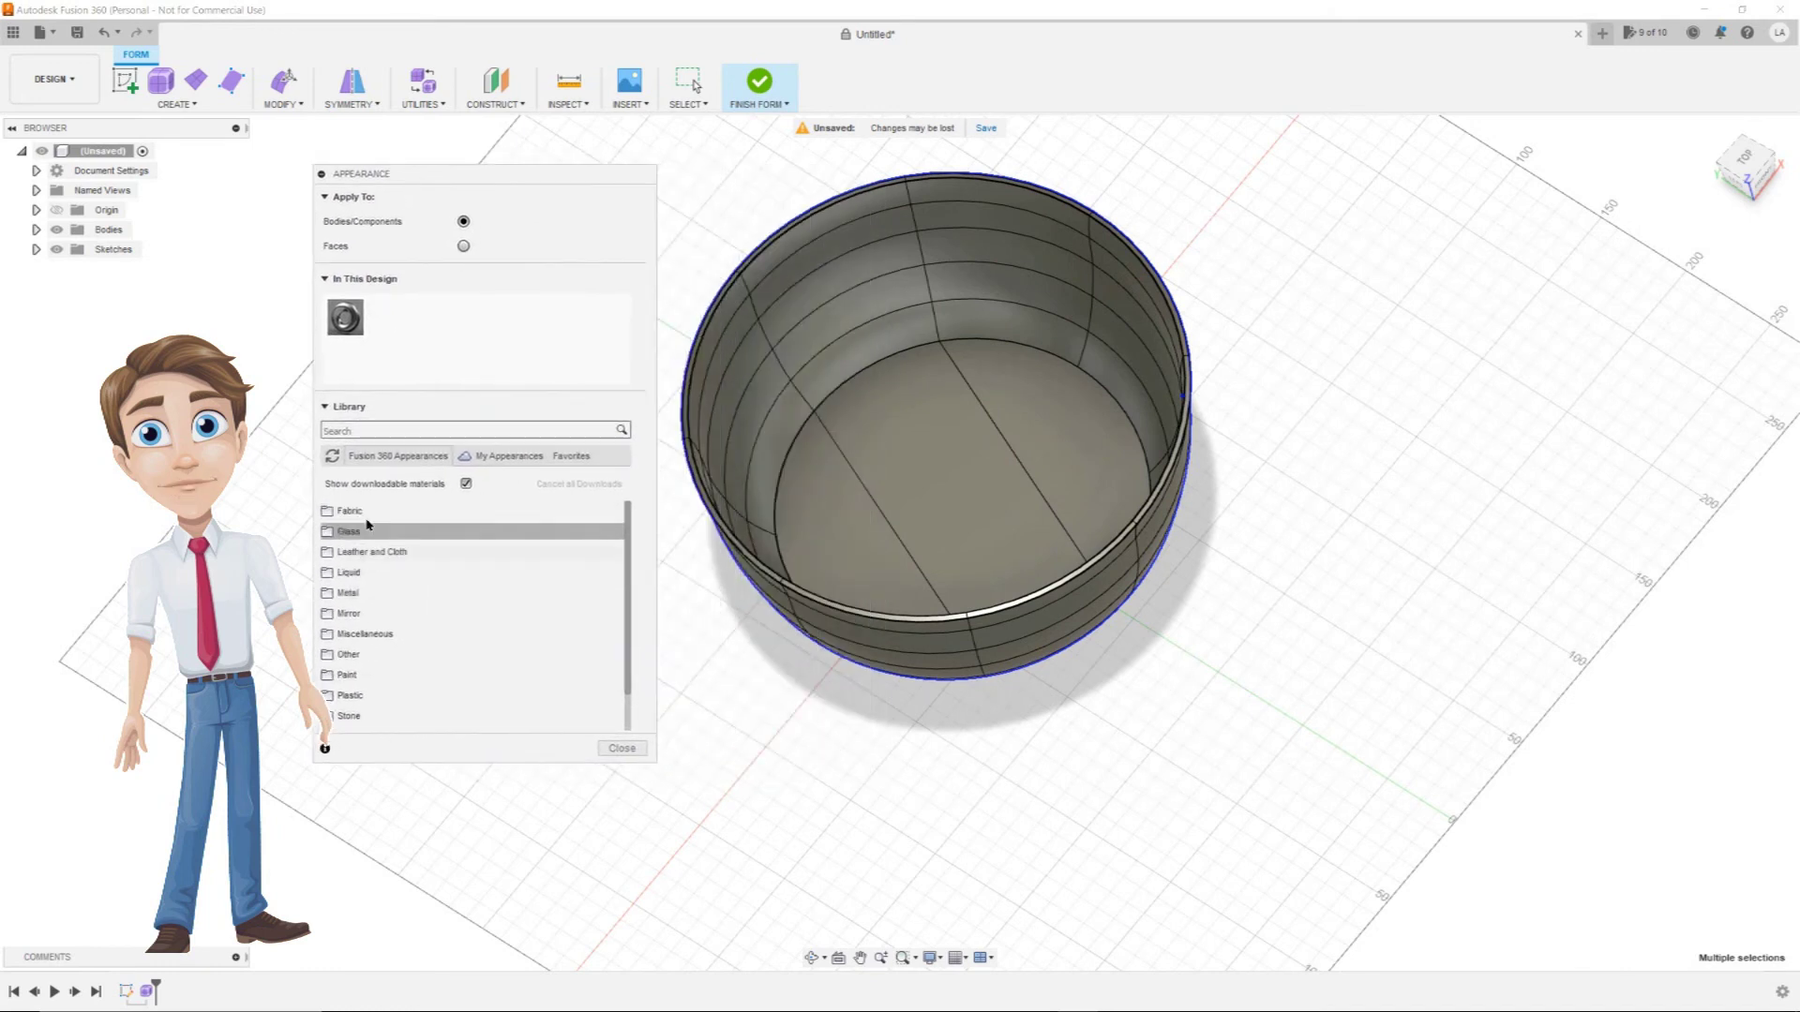
pyautogui.click(353, 597)
pyautogui.click(370, 636)
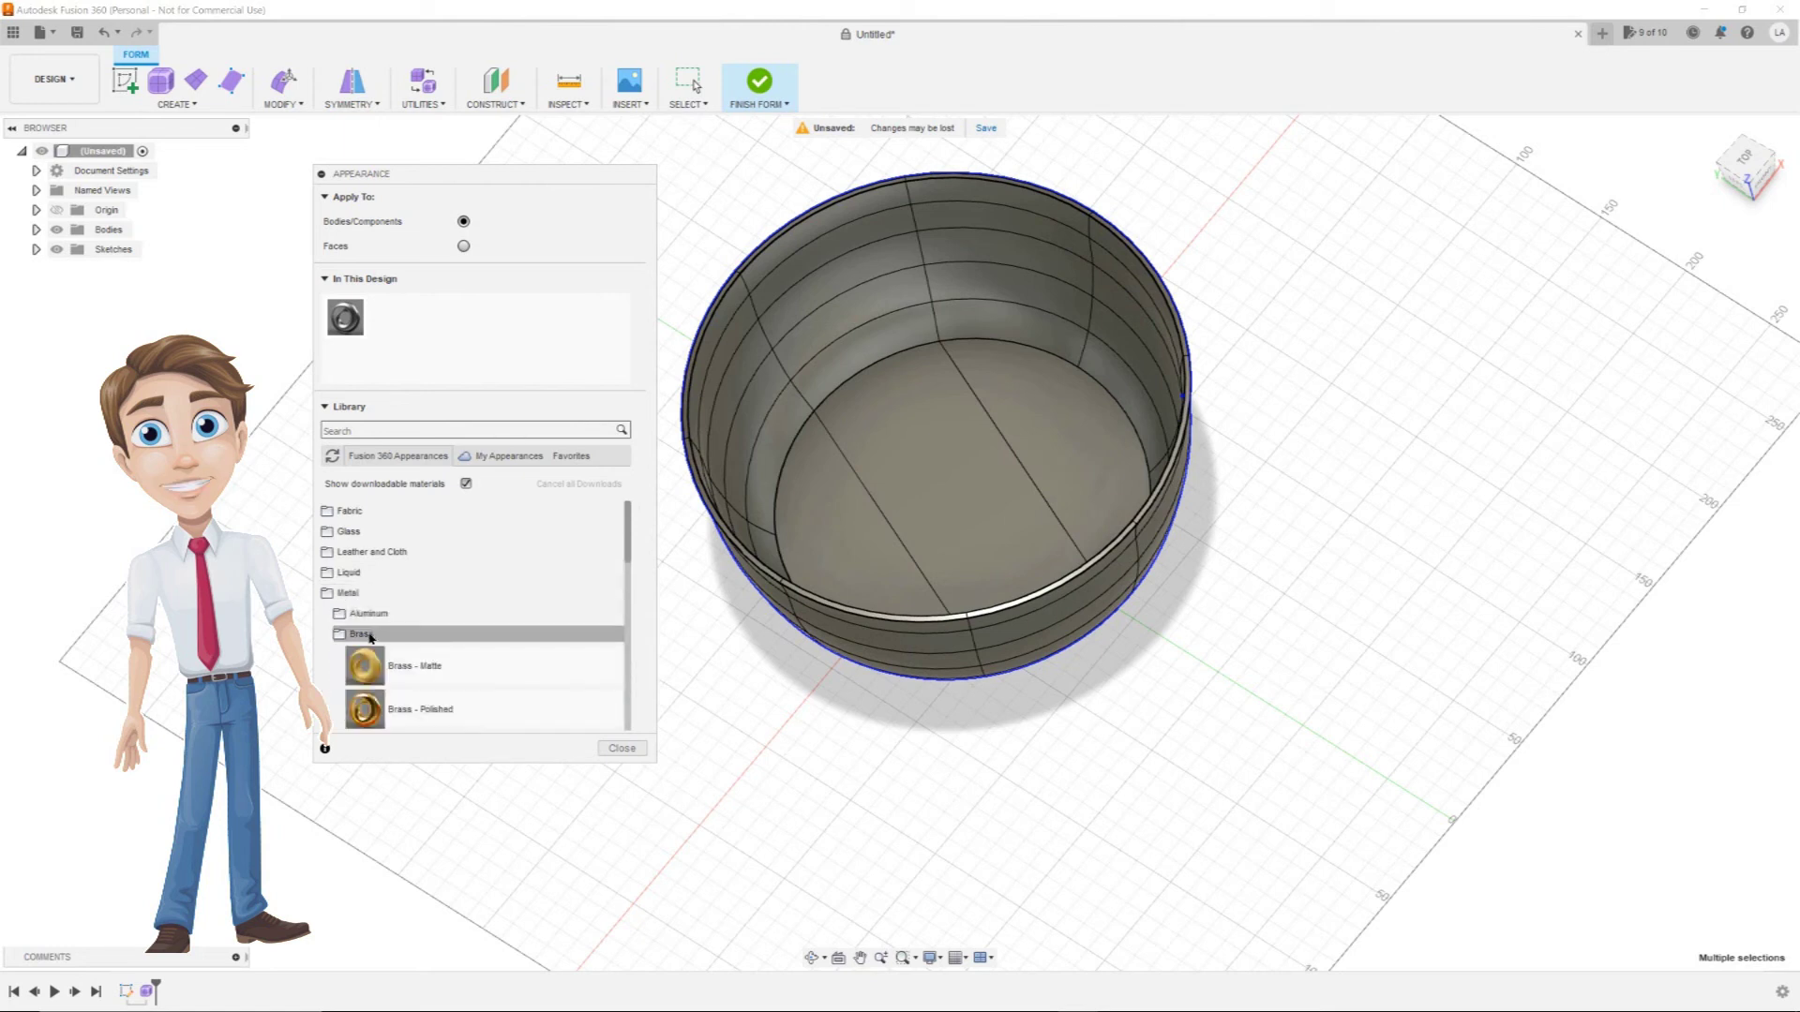
pyautogui.moveTo(365, 710); pyautogui.dragTo(823, 548)
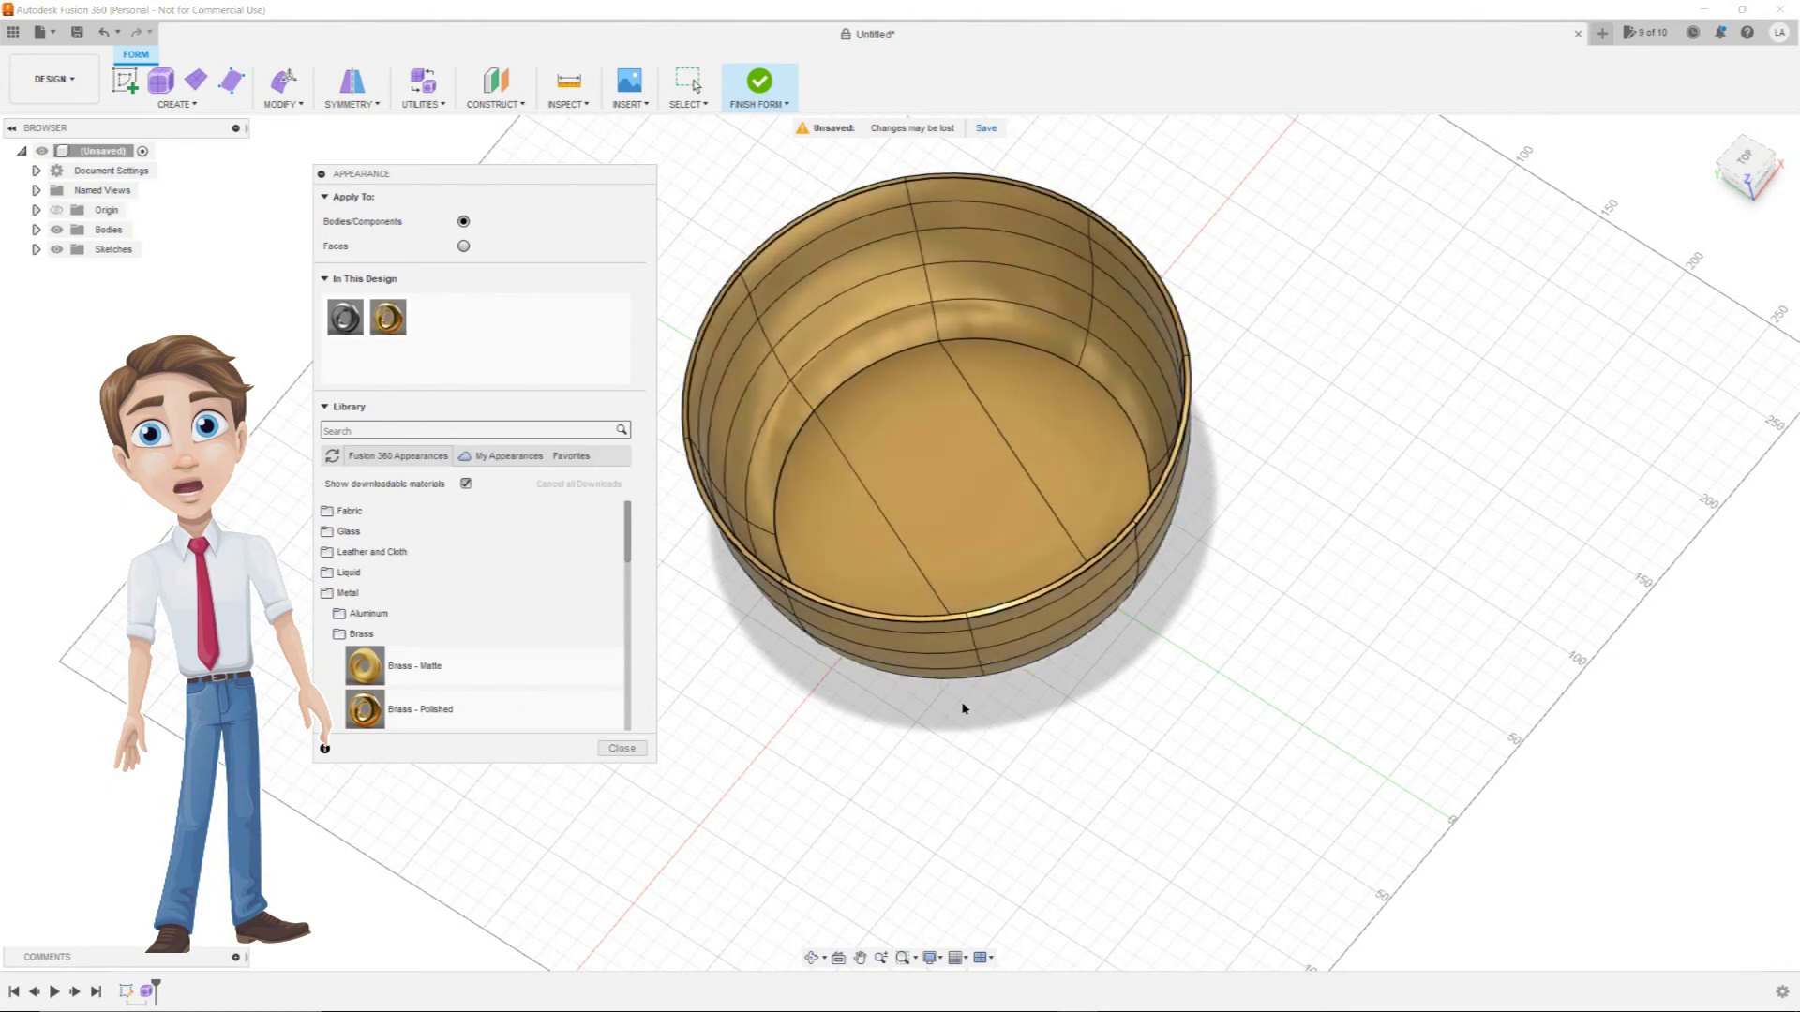
pyautogui.keyDown('shift'); pyautogui.moveTo(960, 703); pyautogui.dragTo(1059, 632, button='middle'); pyautogui.keyUp('shift')
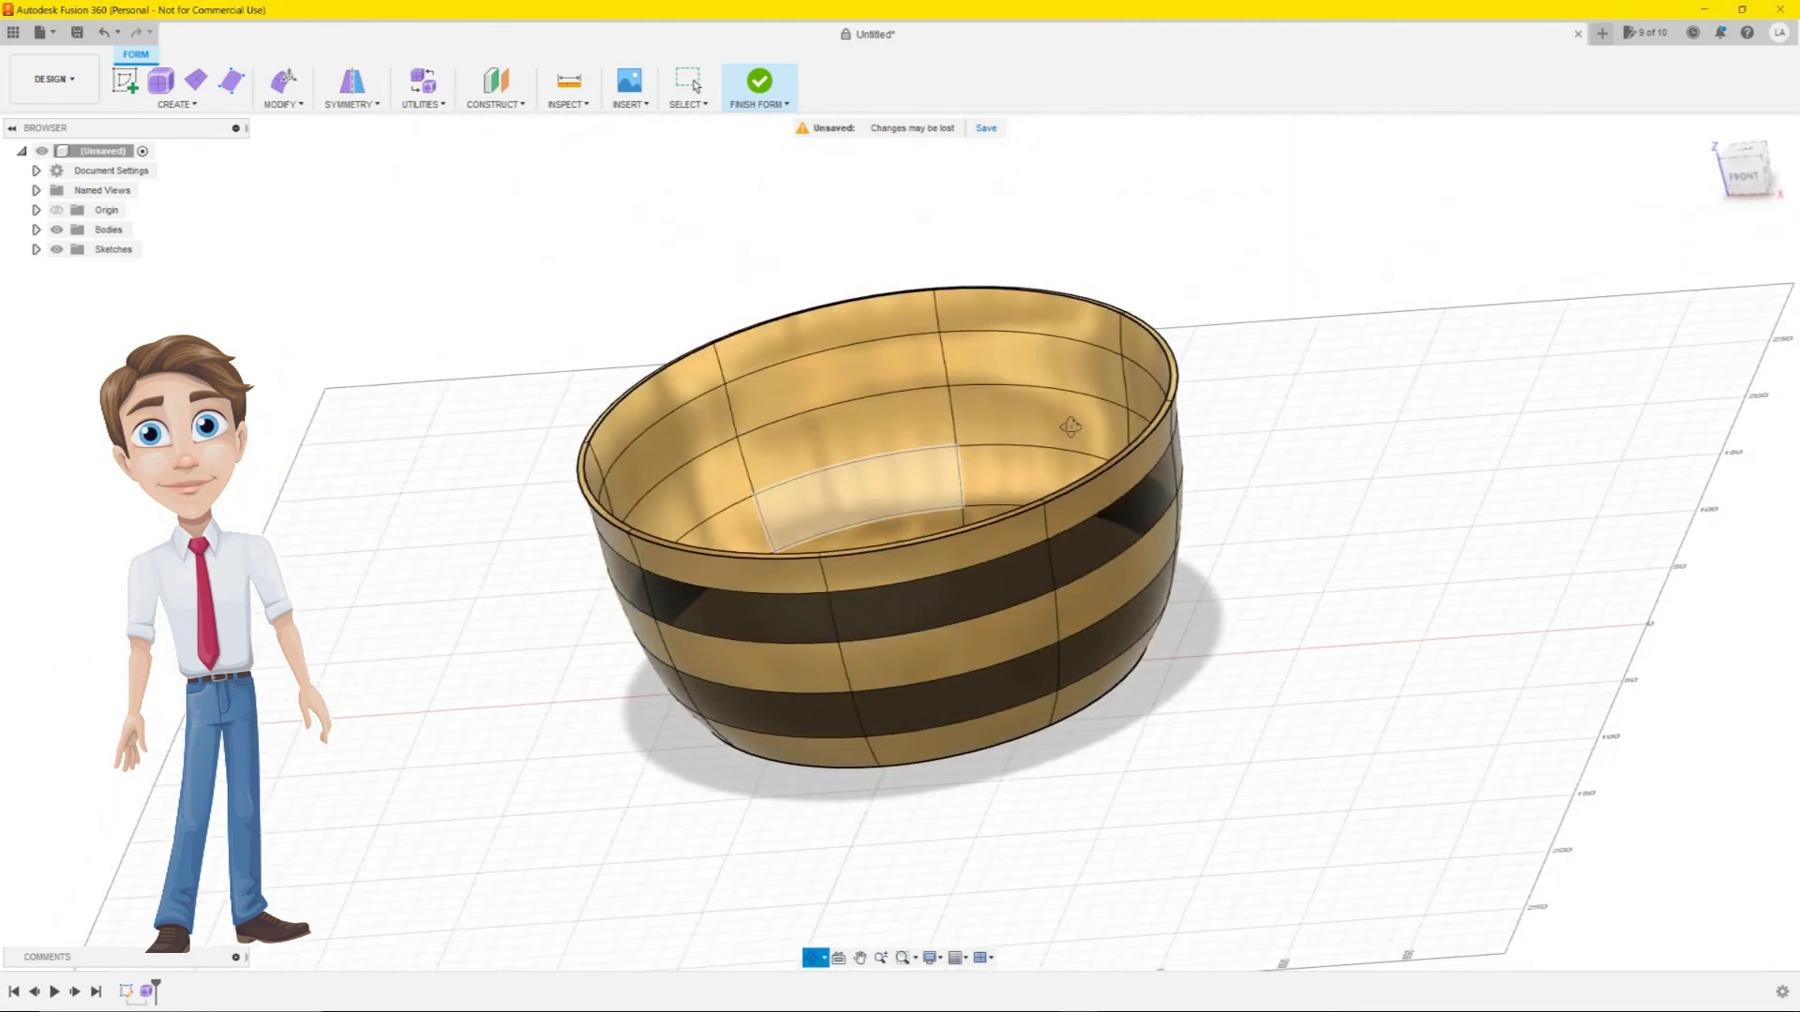
pyautogui.press('Escape')
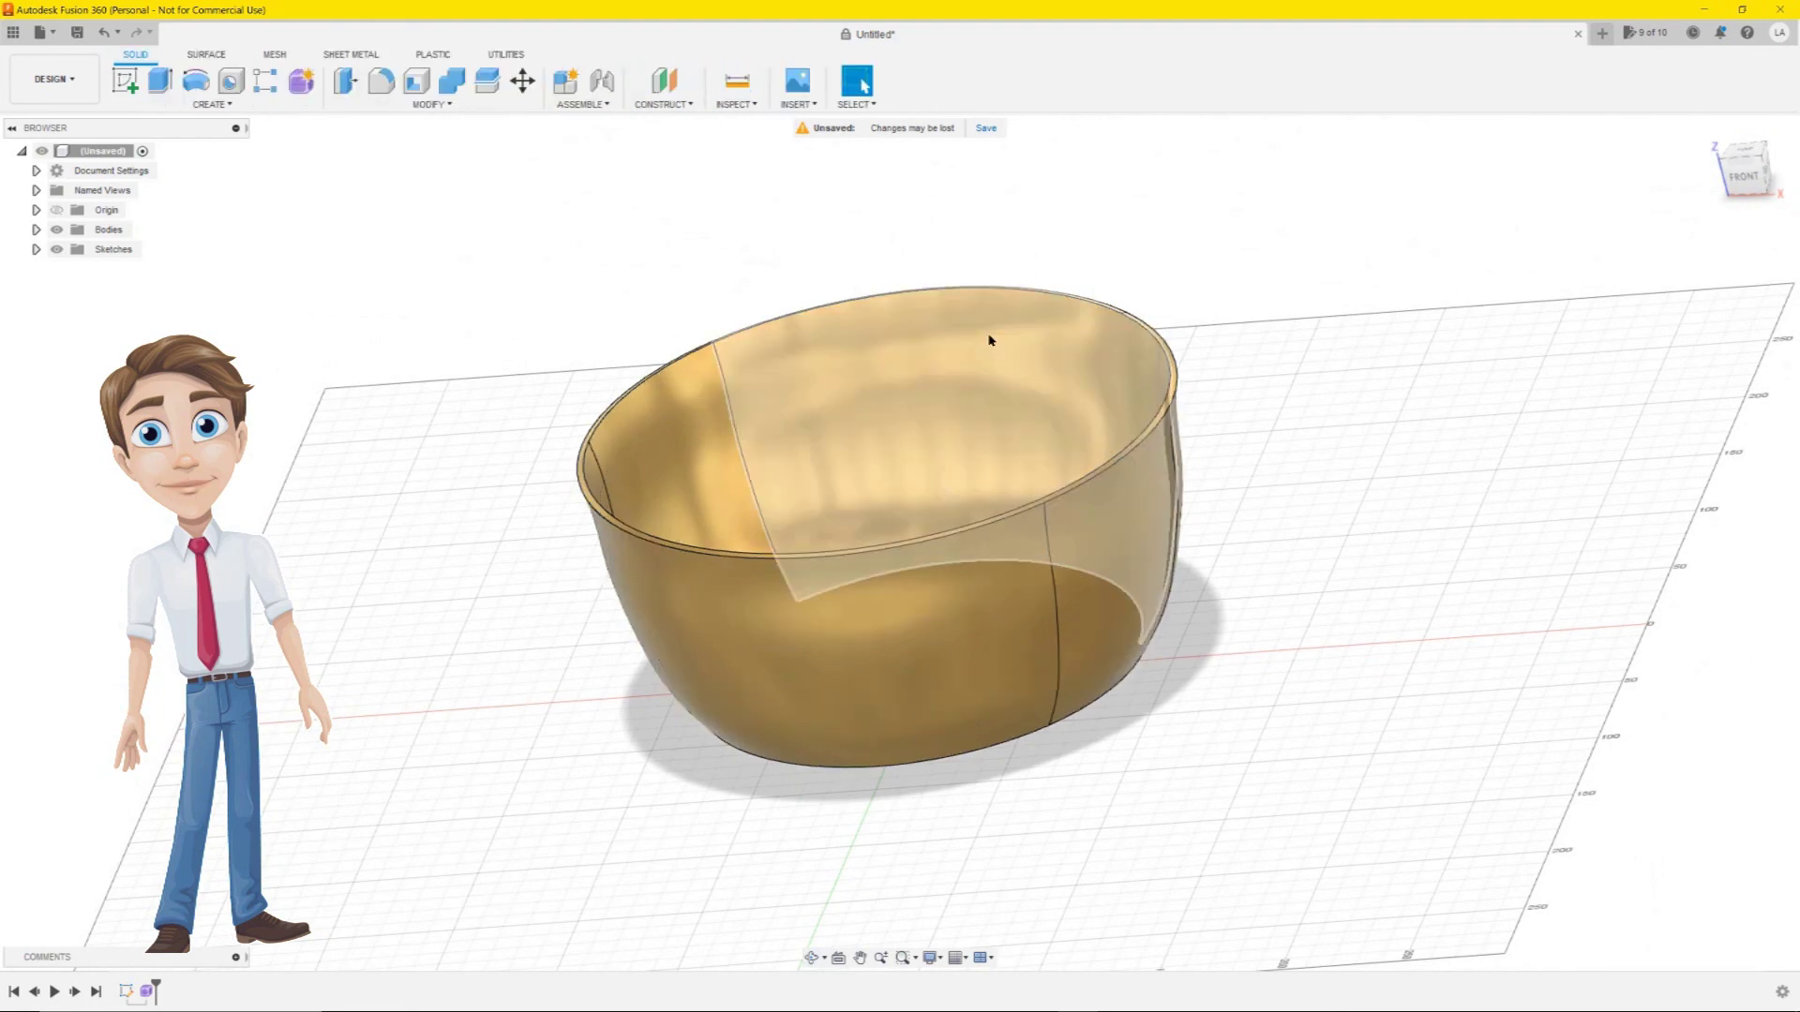
pyautogui.keyDown('shift'); pyautogui.moveTo(988, 341); pyautogui.dragTo(1151, 361, button='middle'); pyautogui.keyUp('shift')
pyautogui.press('Escape')
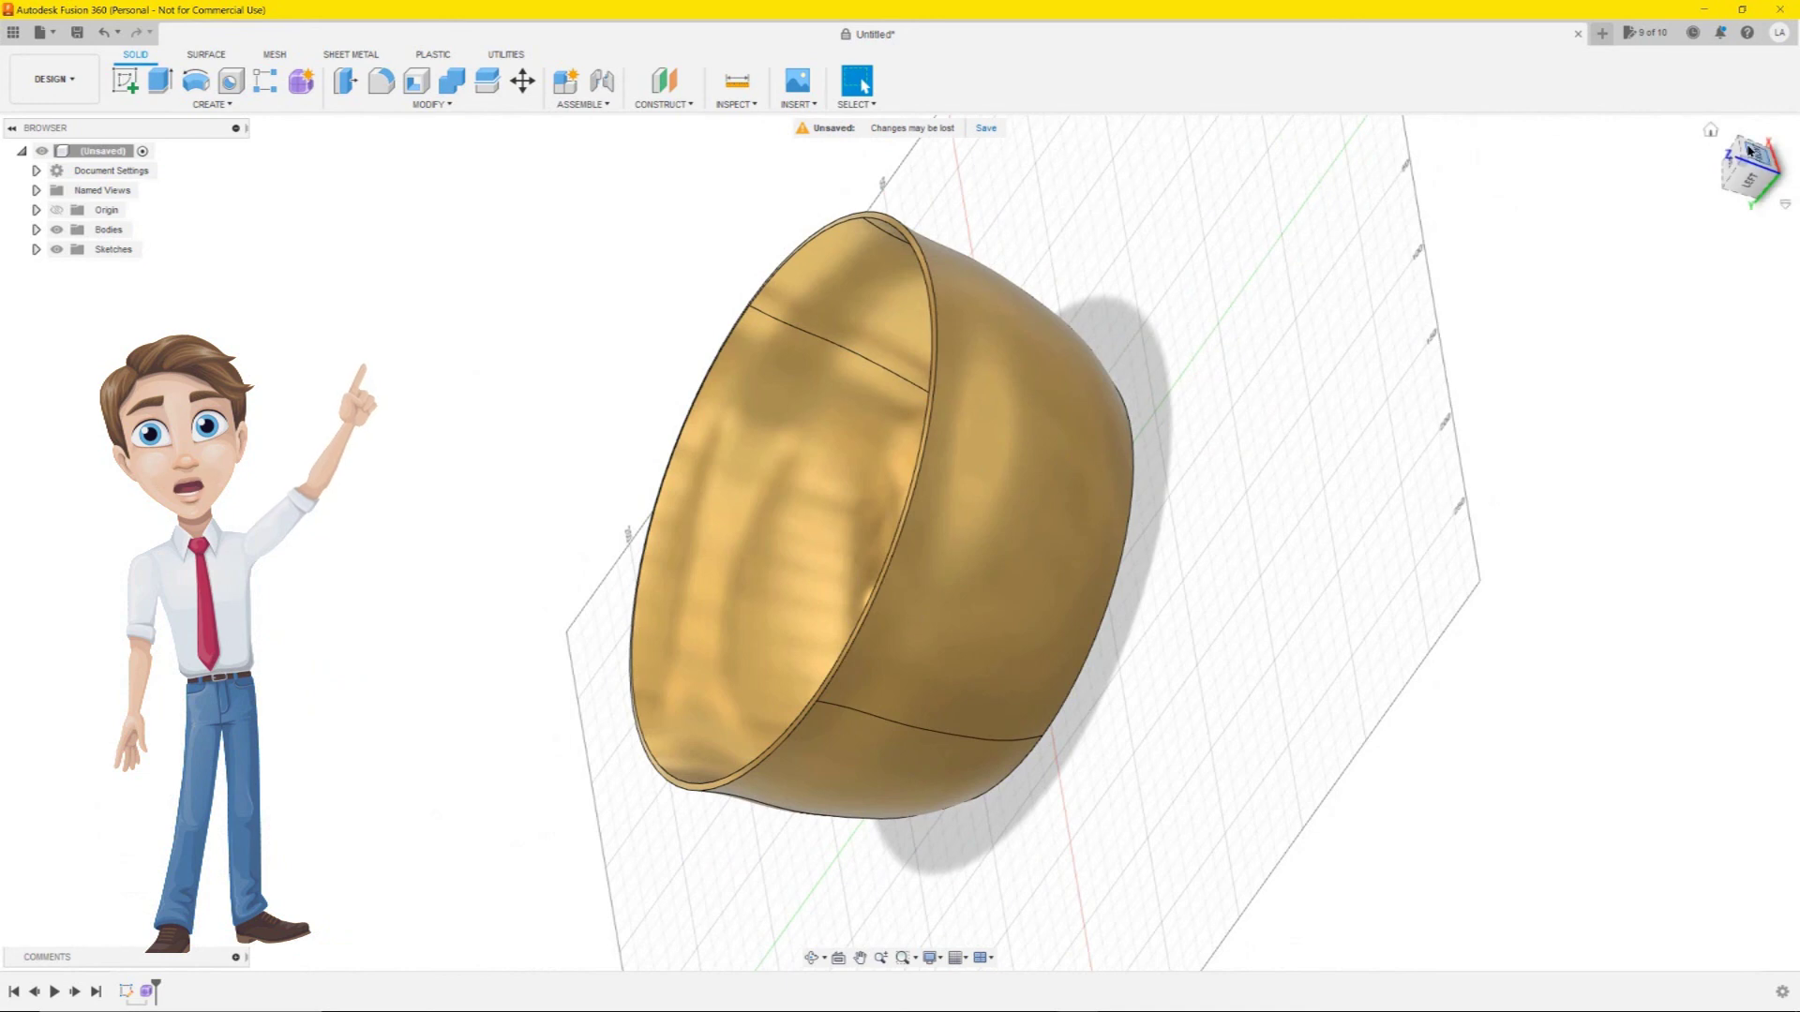
pyautogui.click(1716, 131)
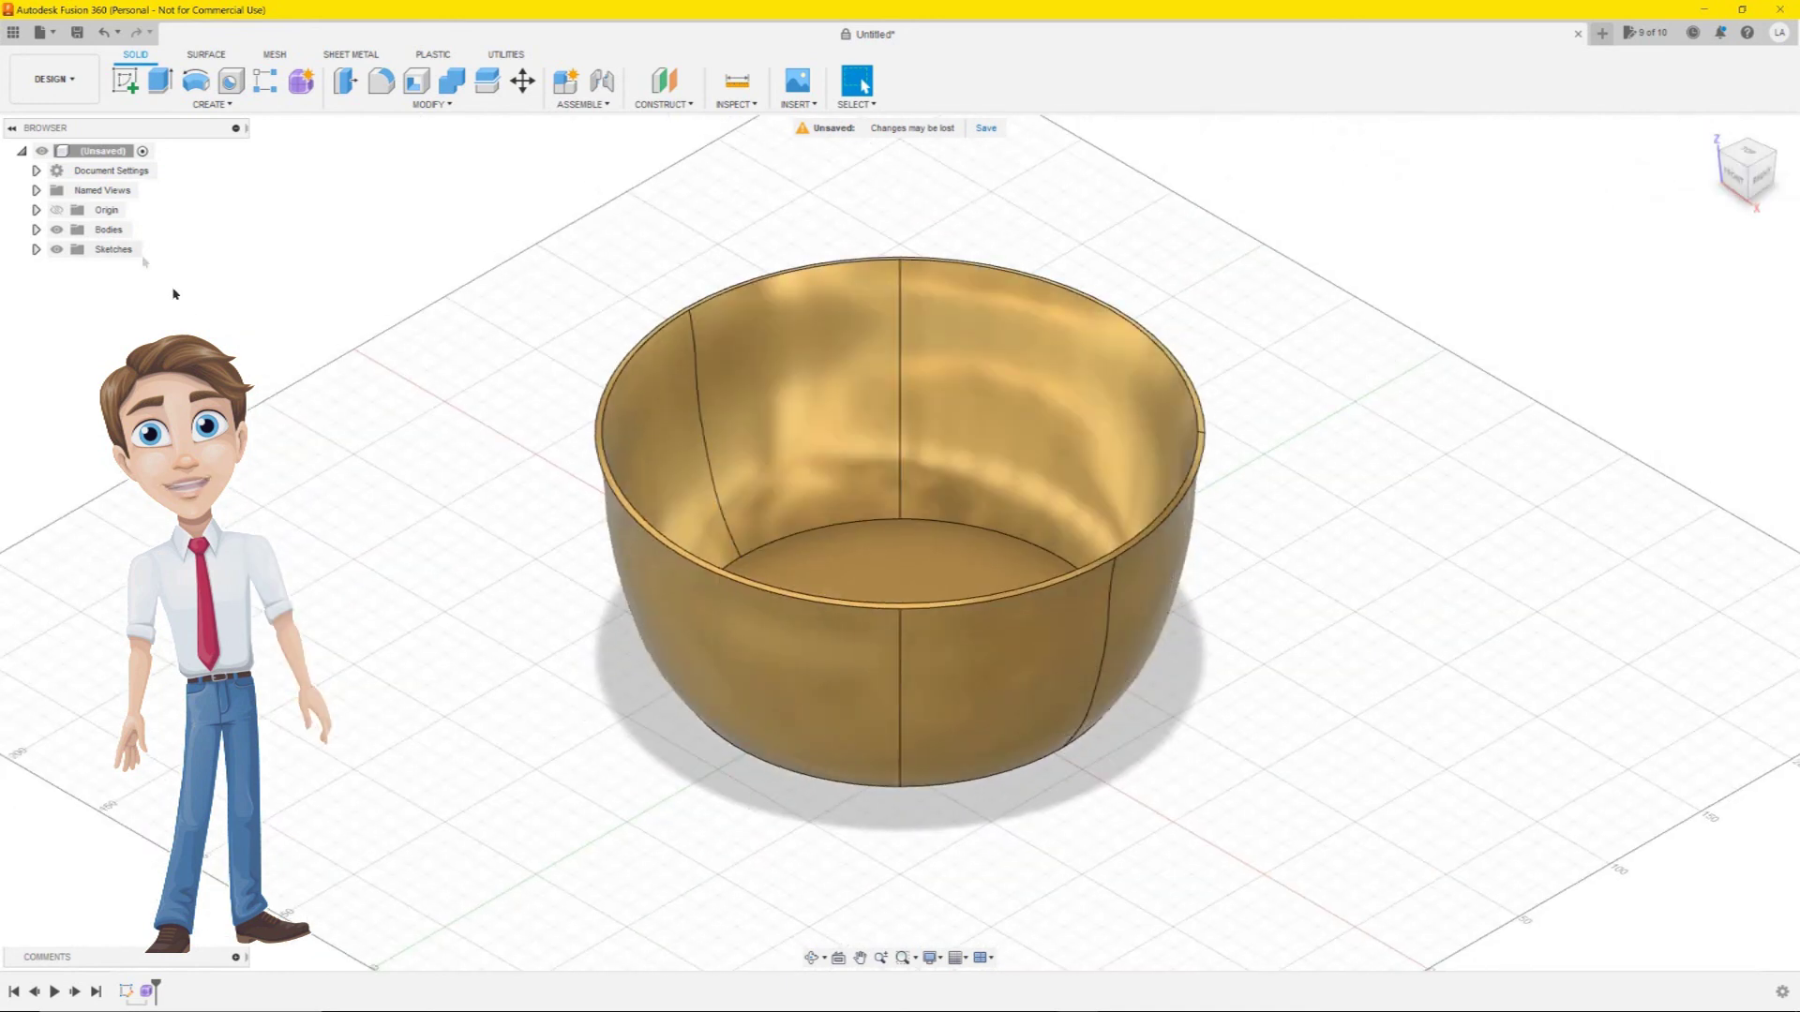
pyautogui.click(55, 230)
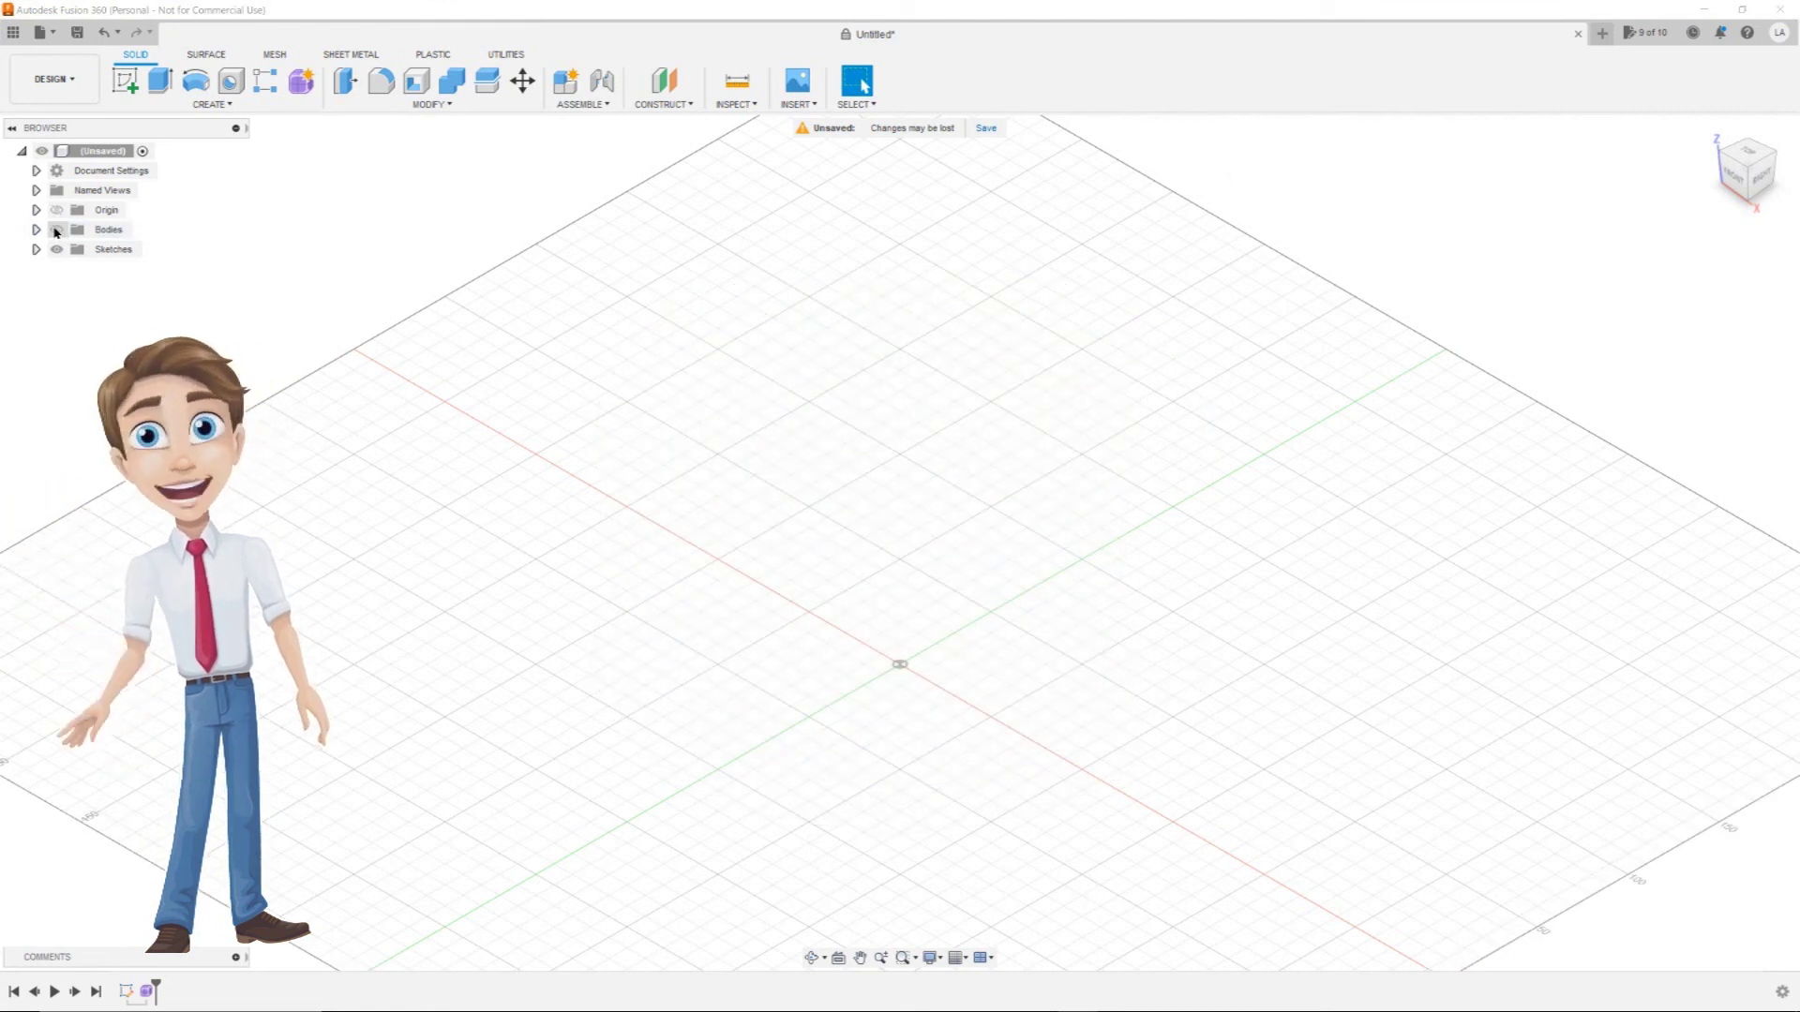
pyautogui.click(57, 230)
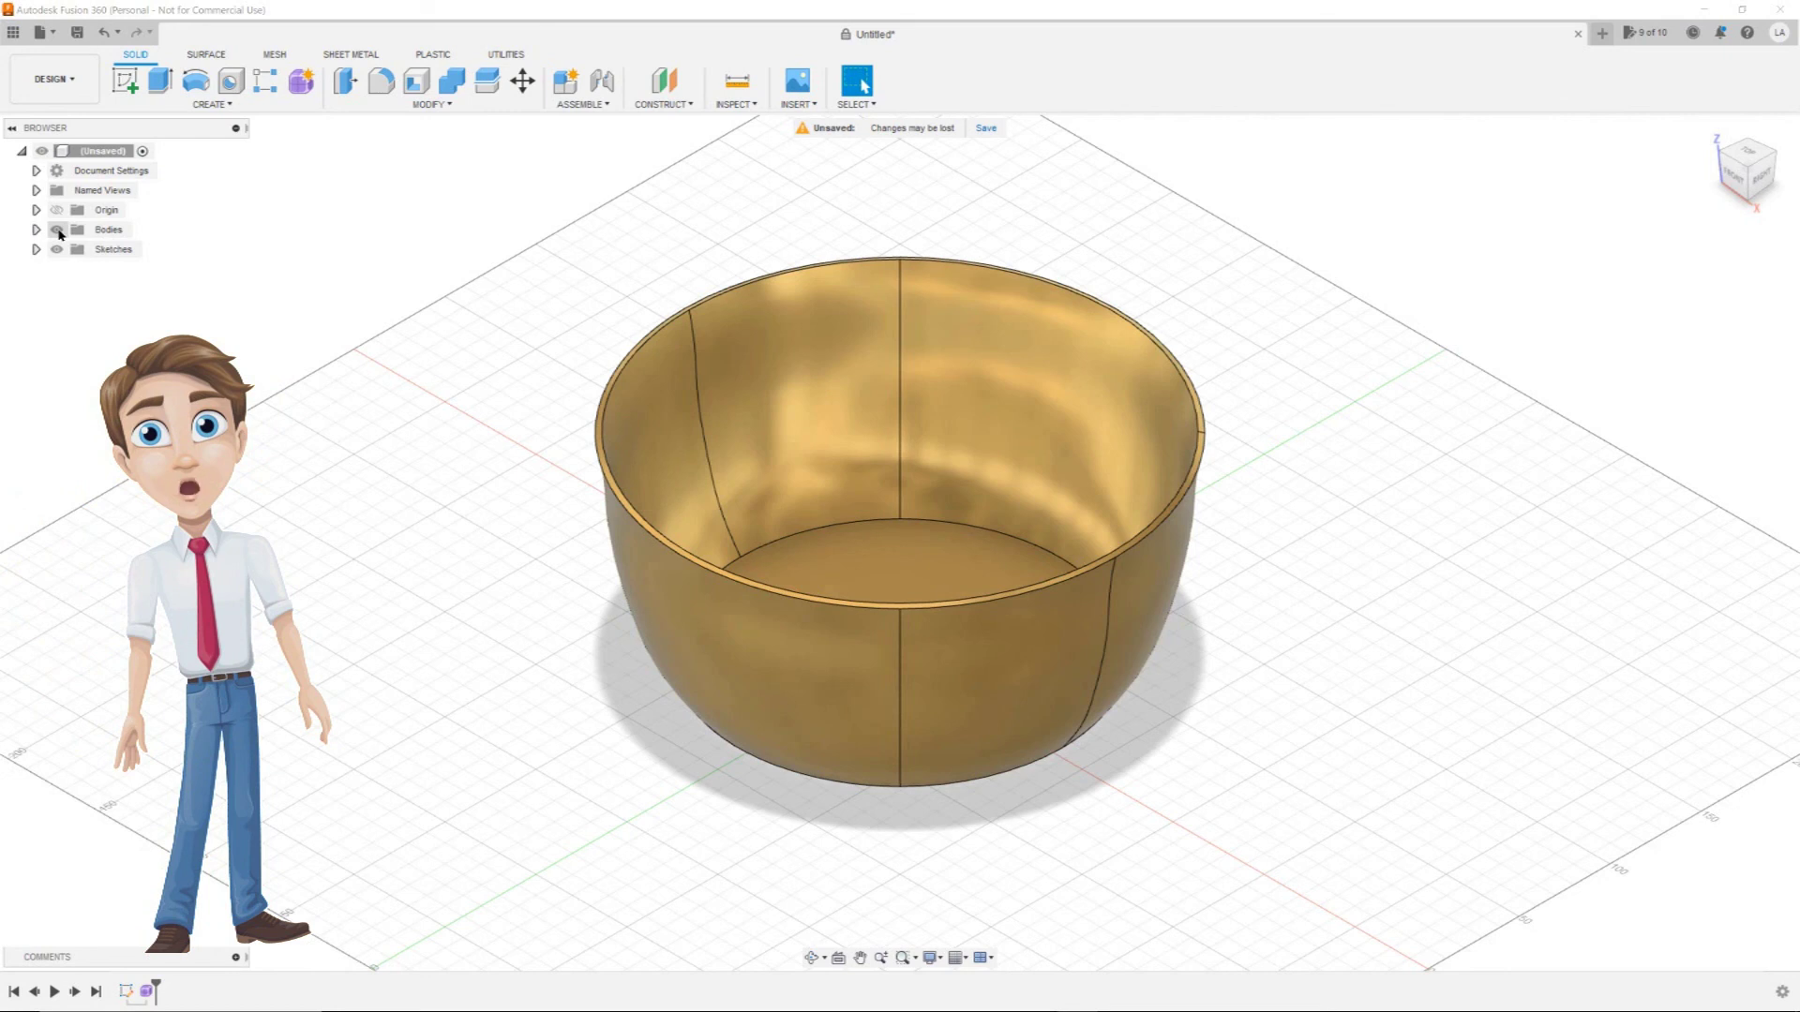